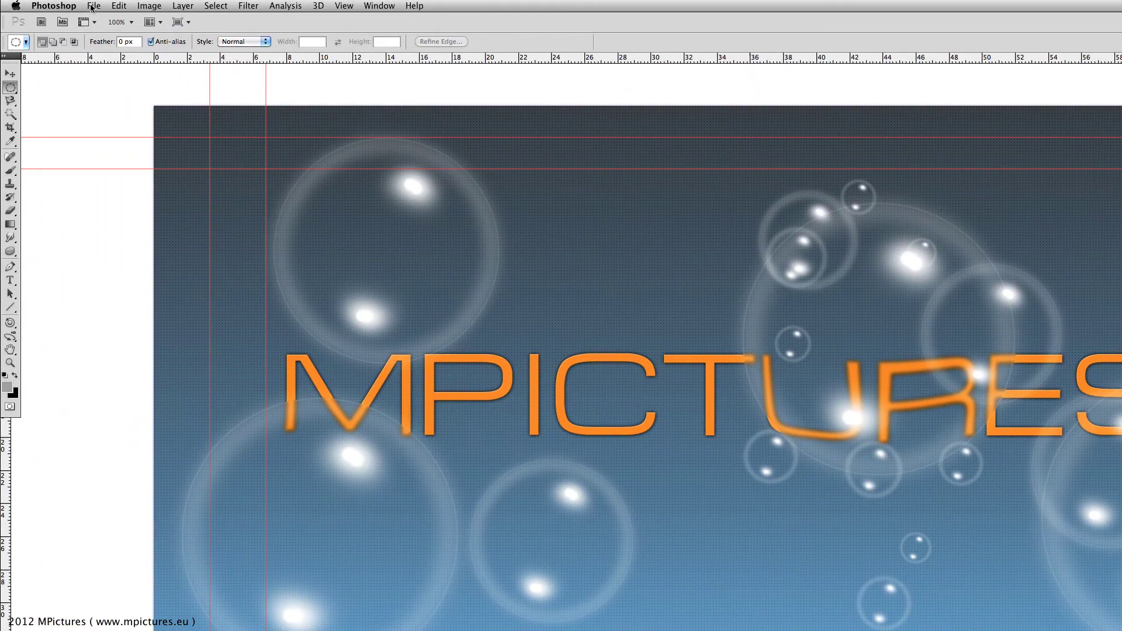
# Create a new blank 600 × 600 pixel document with a white background.
pyautogui.click(92, 8)
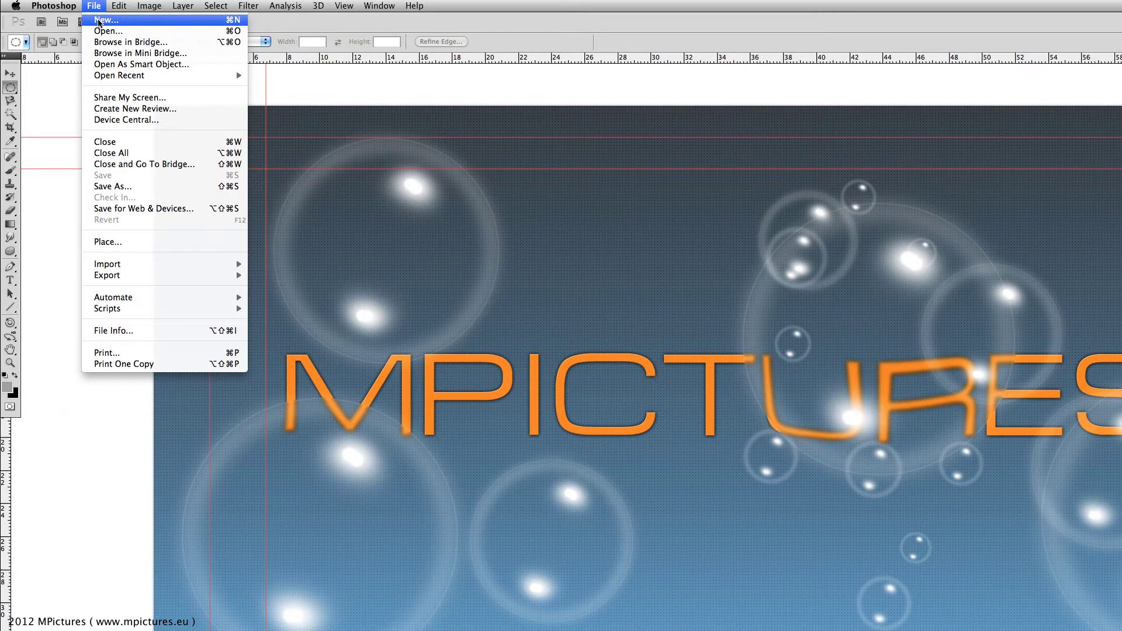
pyautogui.click(114, 25)
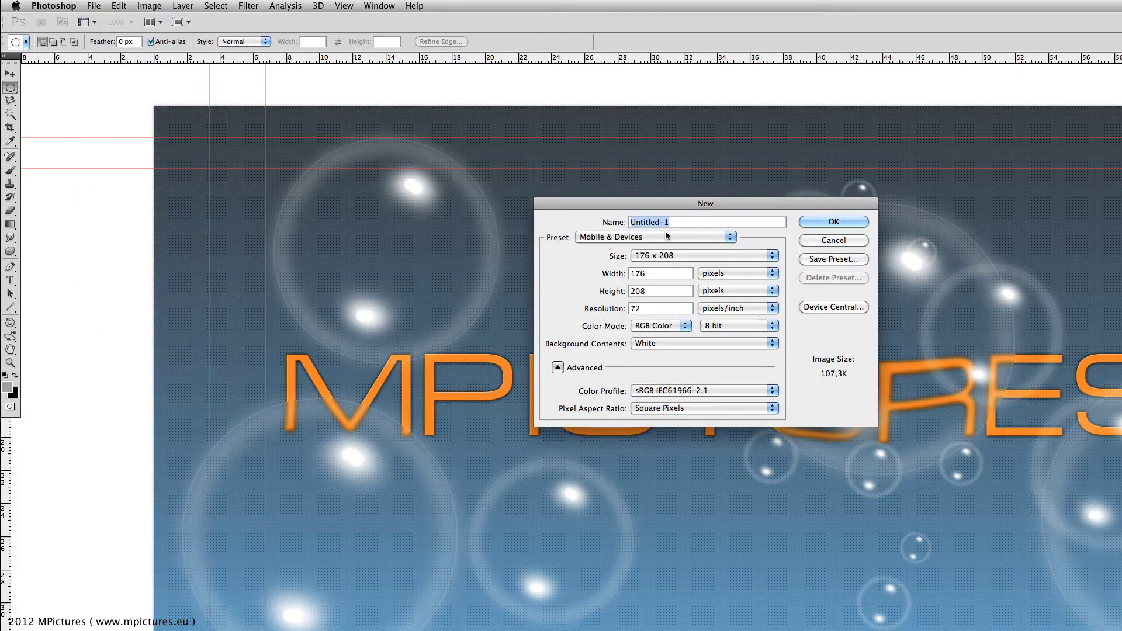
pyautogui.doubleClick(648, 261)
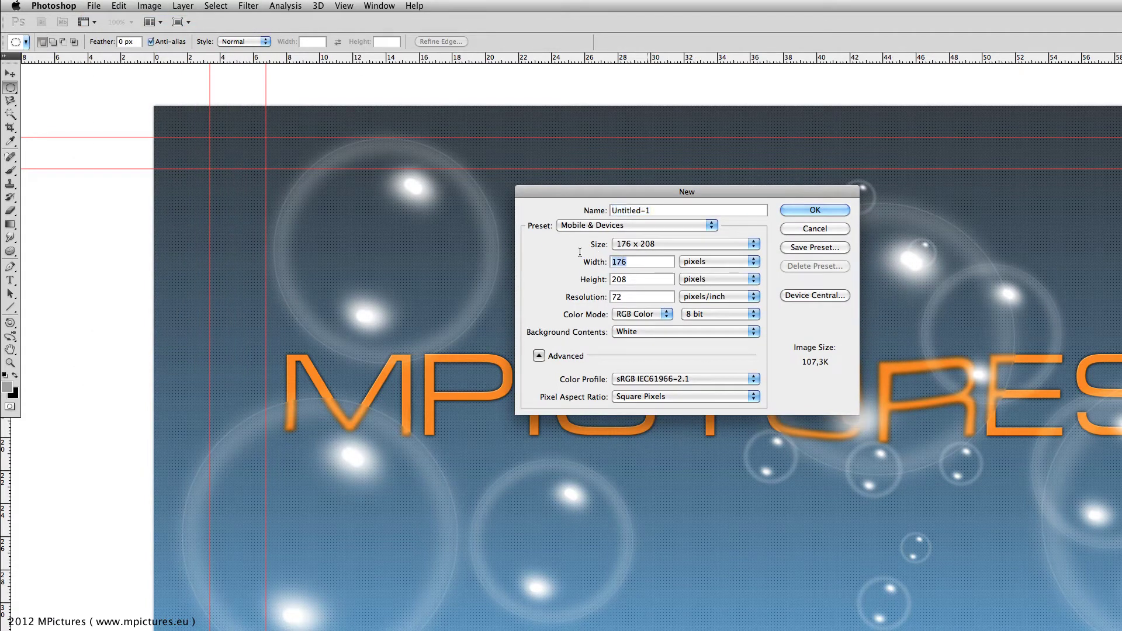
pyautogui.write('600')
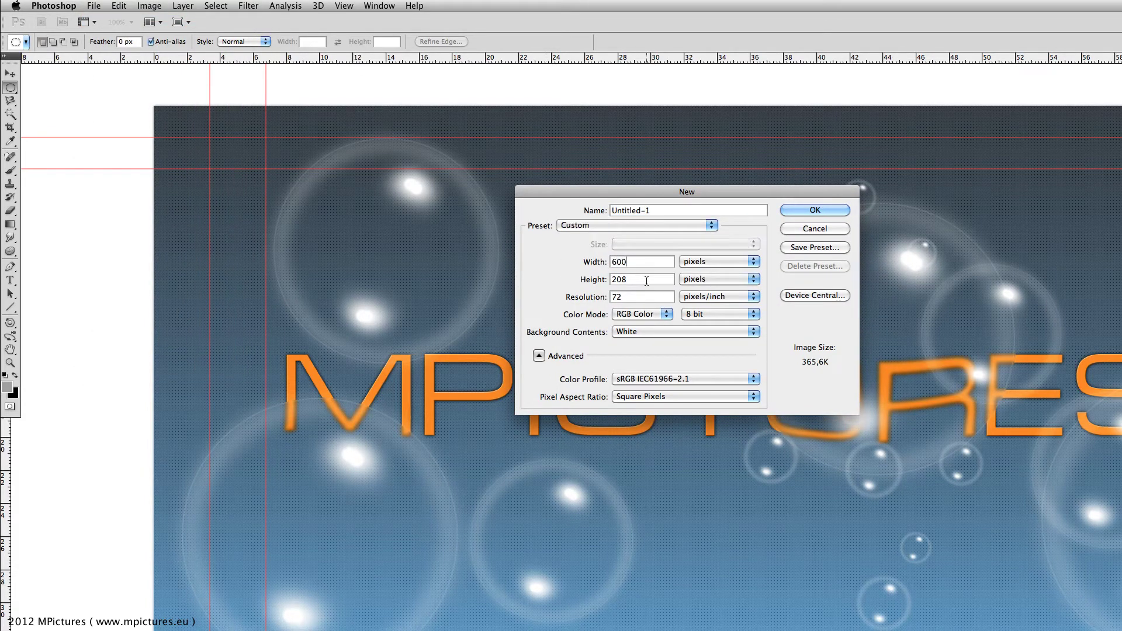
pyautogui.press('Tab')
pyautogui.write('600')
pyautogui.click(818, 211)
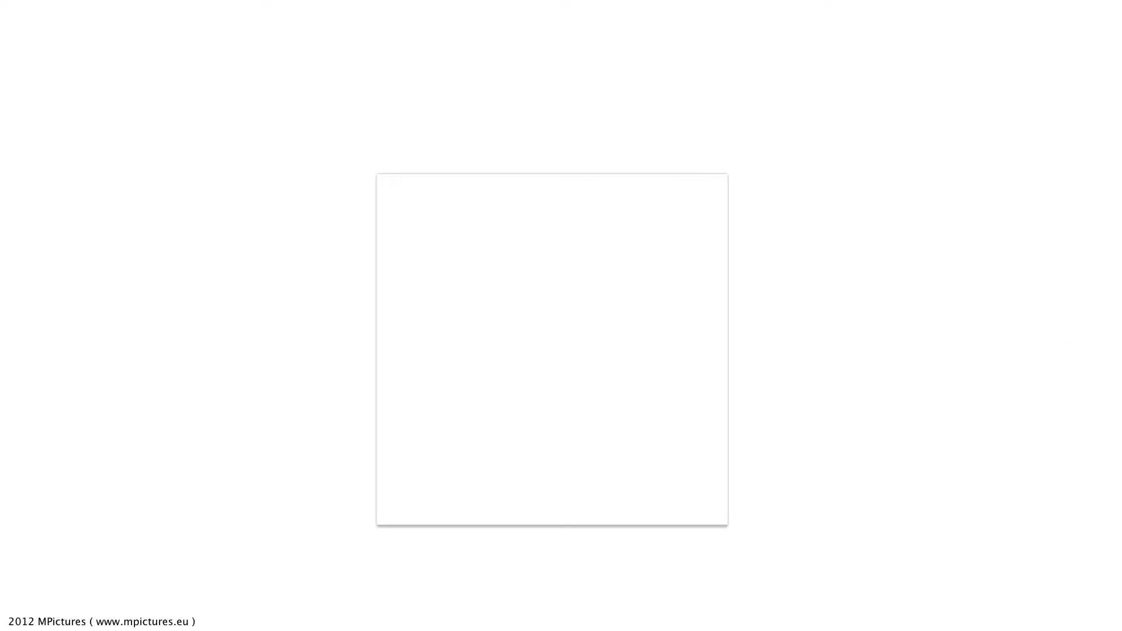
# Convert the Background into Layer 0 and fill it with solid black.
pyautogui.hotkey('ctrl', 'shift', 'n')
pyautogui.press('BackSpace')
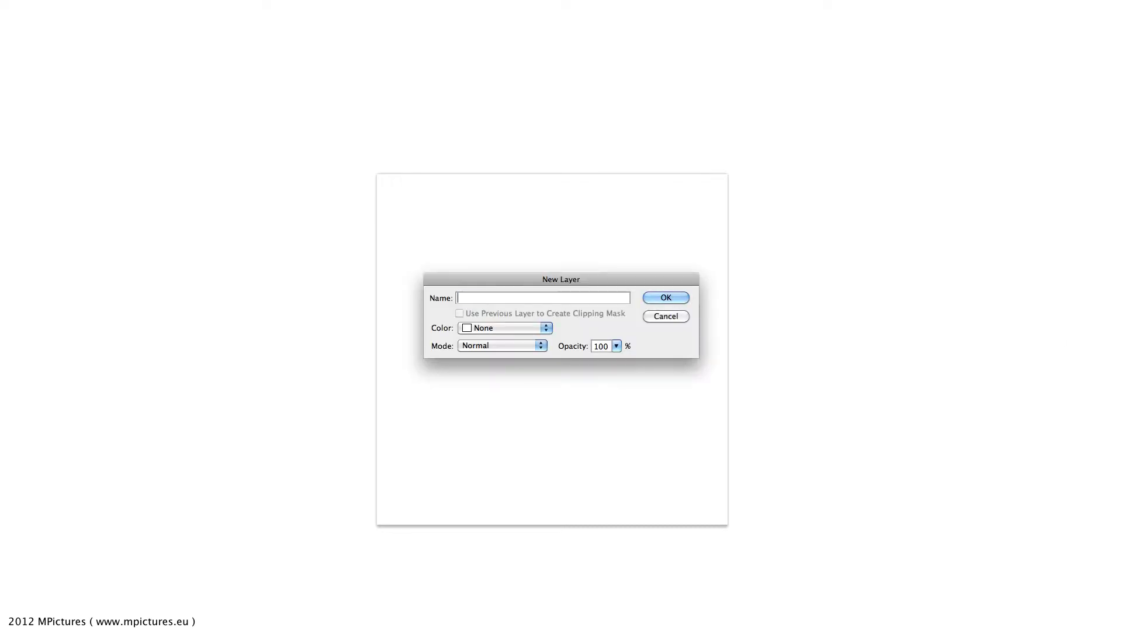
pyautogui.press('Return')
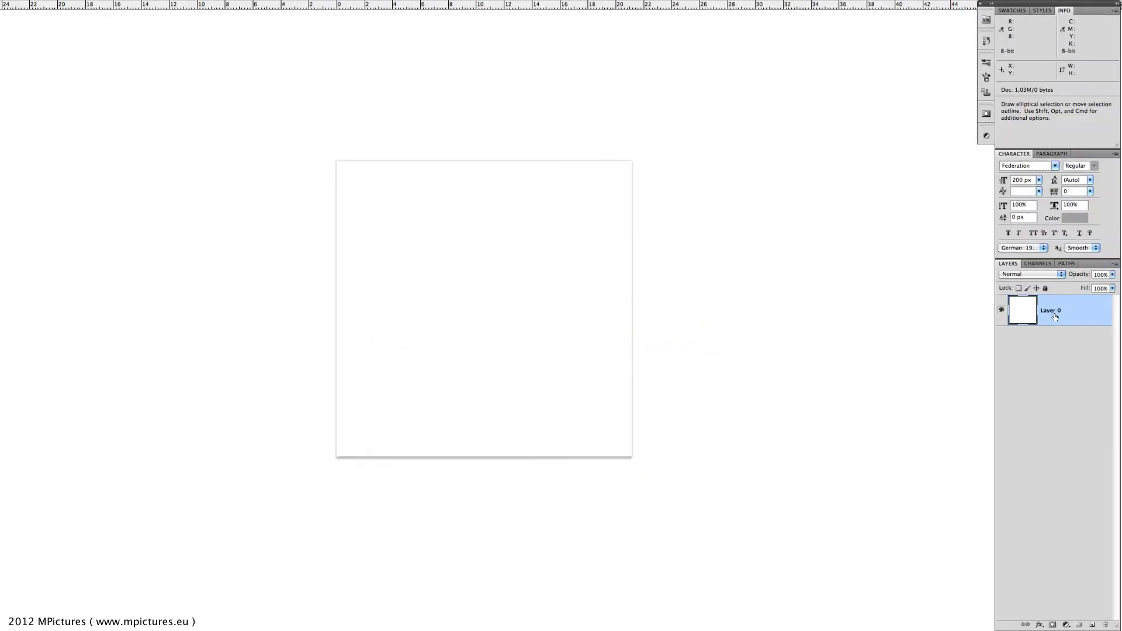
pyautogui.hotkey('alt', 'BackSpace')
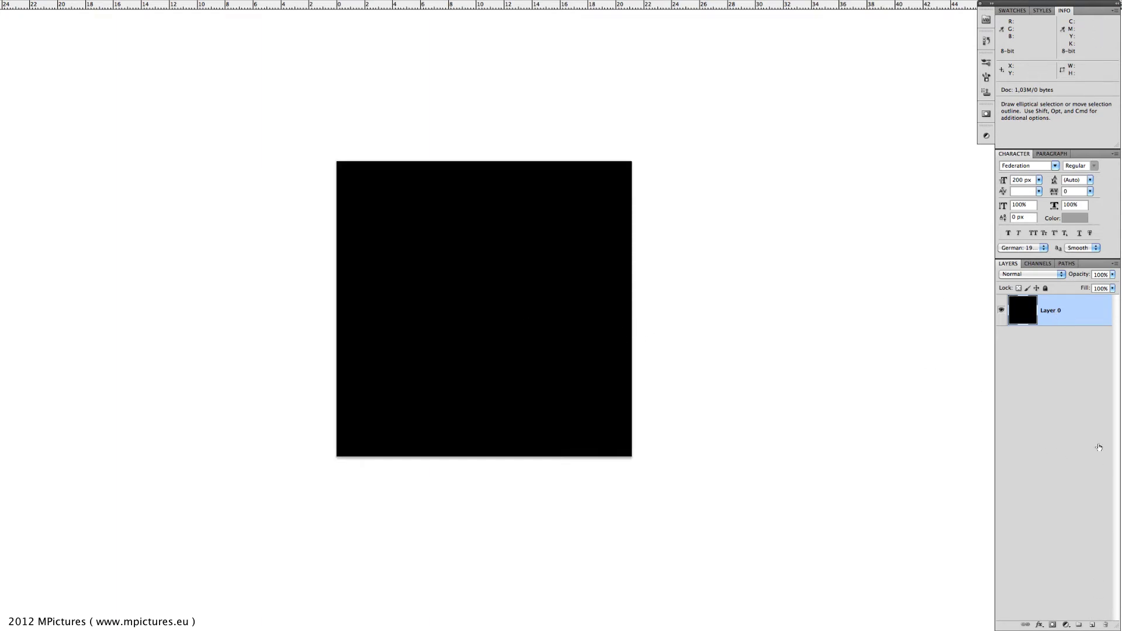
# Add a new layer, renaming Layer 0 to 'BG' and the new layer to 'blur stroke'.
pyautogui.click(1093, 625)
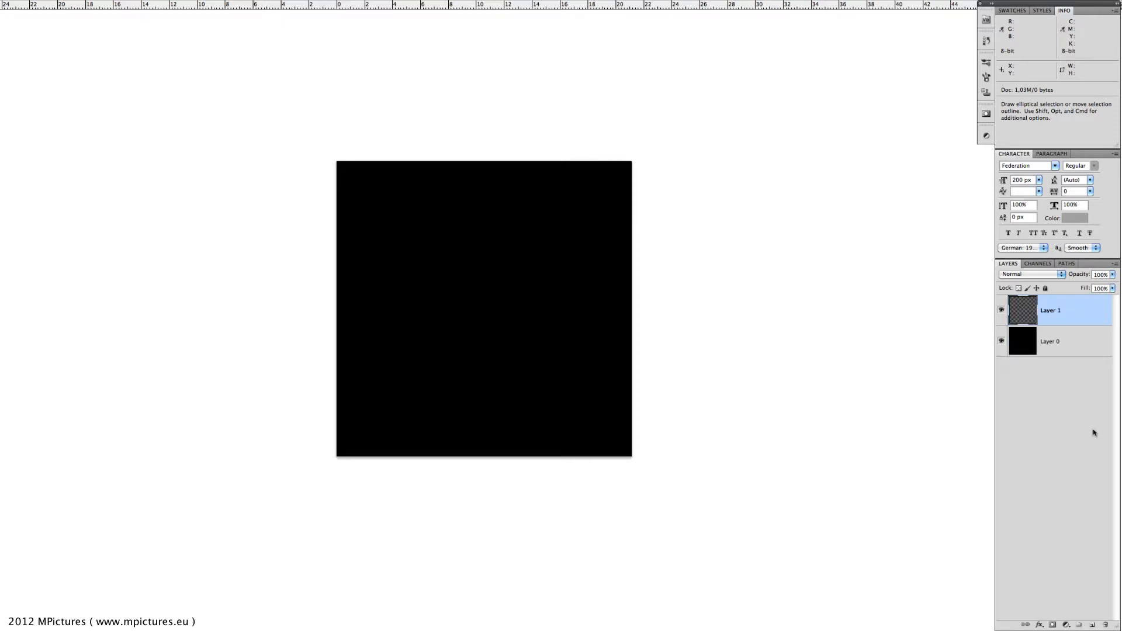
pyautogui.doubleClick(1050, 344)
pyautogui.write('BG')
pyautogui.click(1050, 311)
pyautogui.write('blur stroke')
pyautogui.press('Return')
pyautogui.click(1052, 321)
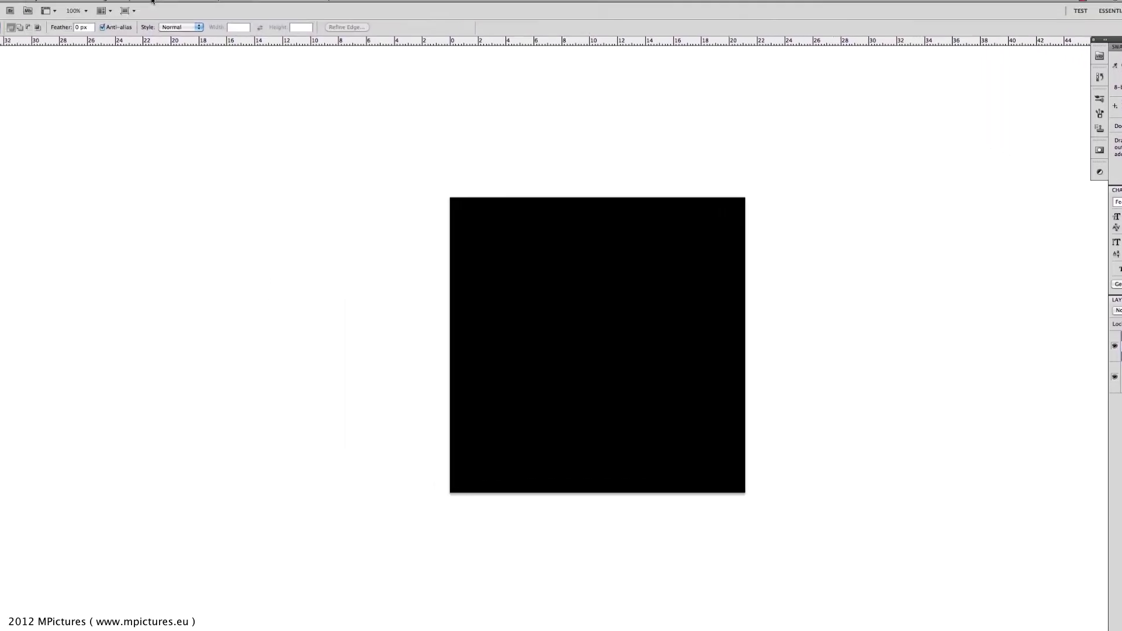
# Draw a circular selection in the canvas centre with the Elliptical Marquee Tool.
pyautogui.click(10, 74)
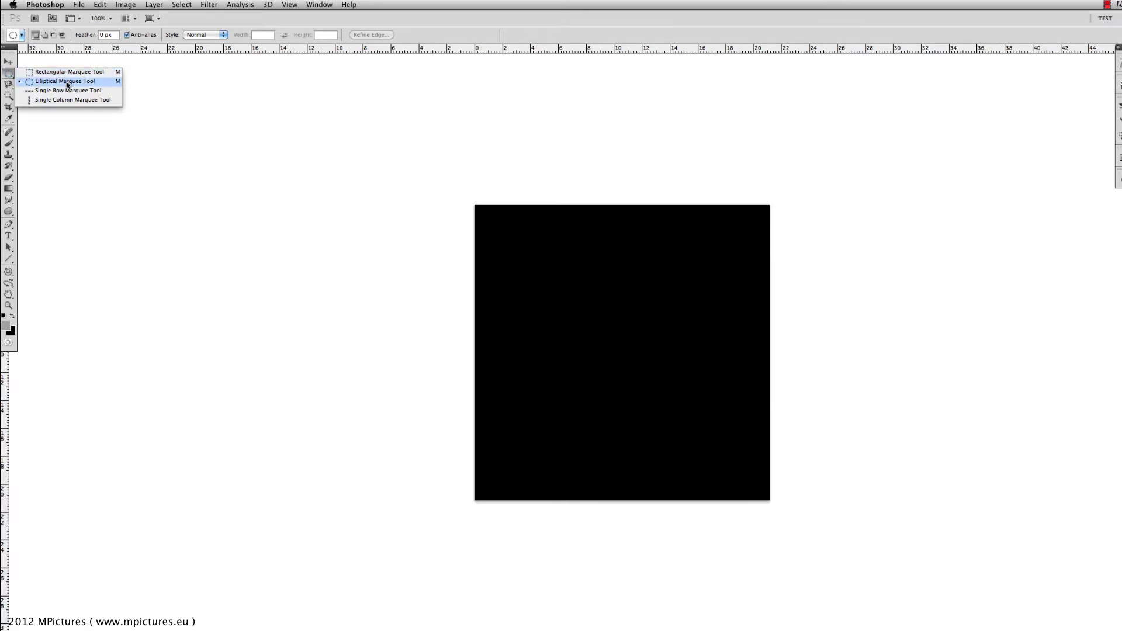
pyautogui.click(38, 82)
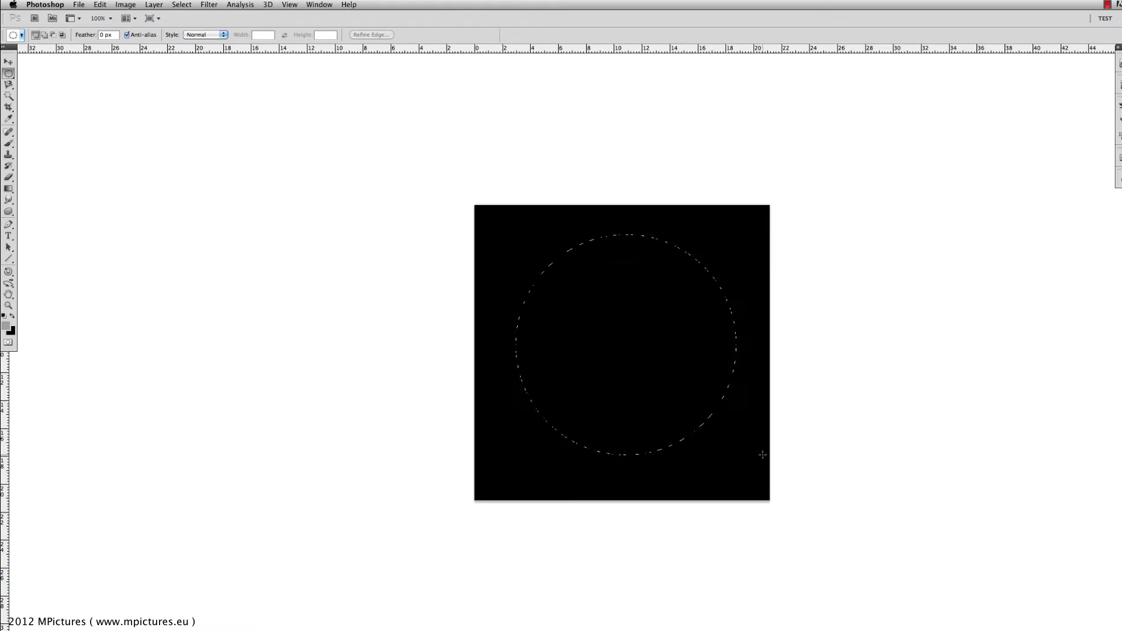
pyautogui.moveTo(762, 455); pyautogui.dragTo(763, 455)
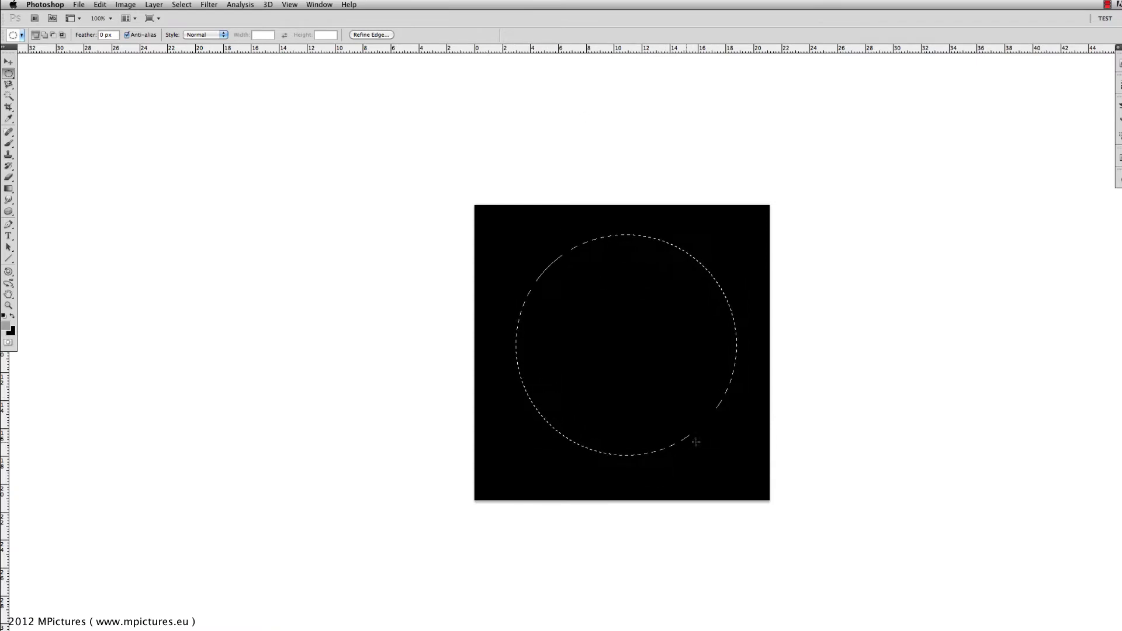
# Stroke the circular selection with a 10 px grey (a1a1a1) centre line.
pyautogui.click(100, 5)
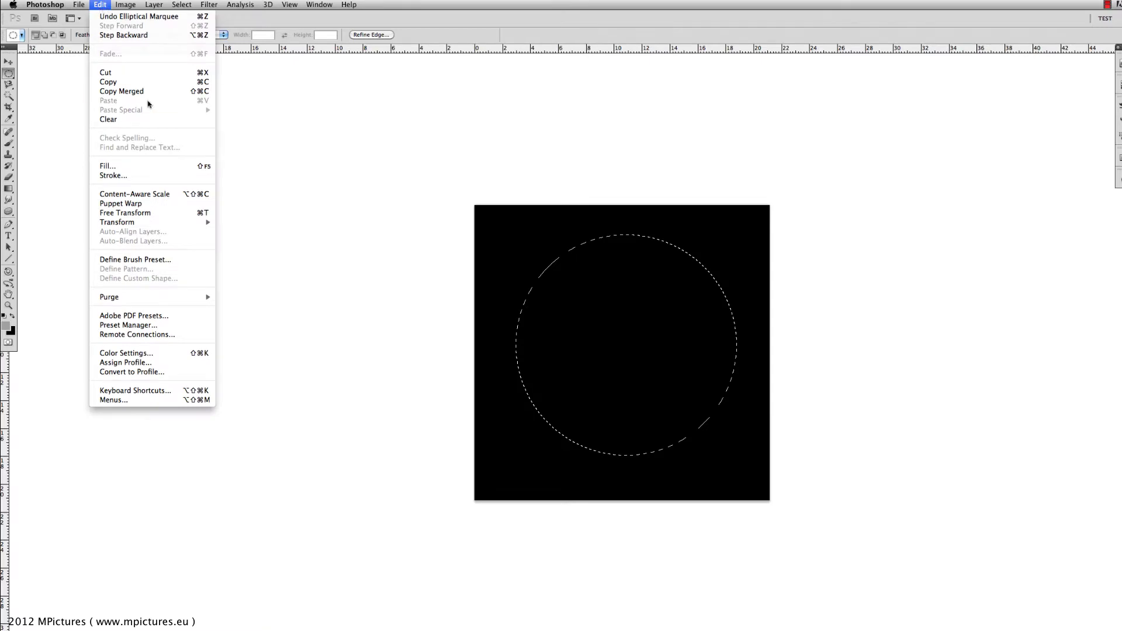
pyautogui.click(117, 176)
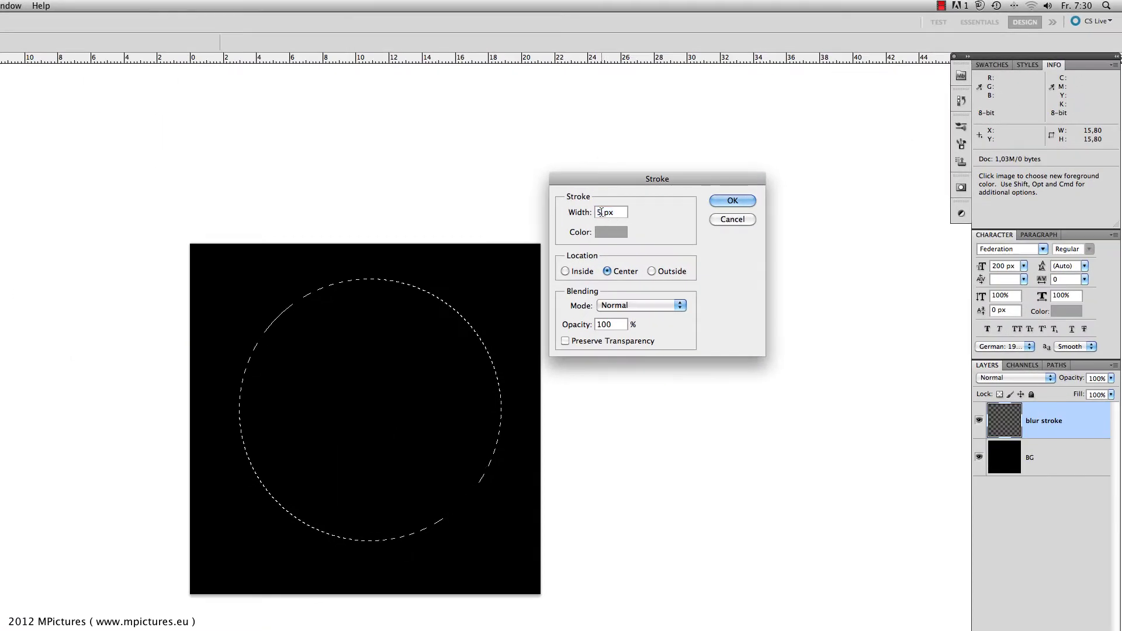
pyautogui.write('1')
pyautogui.write('0')
pyautogui.click(611, 232)
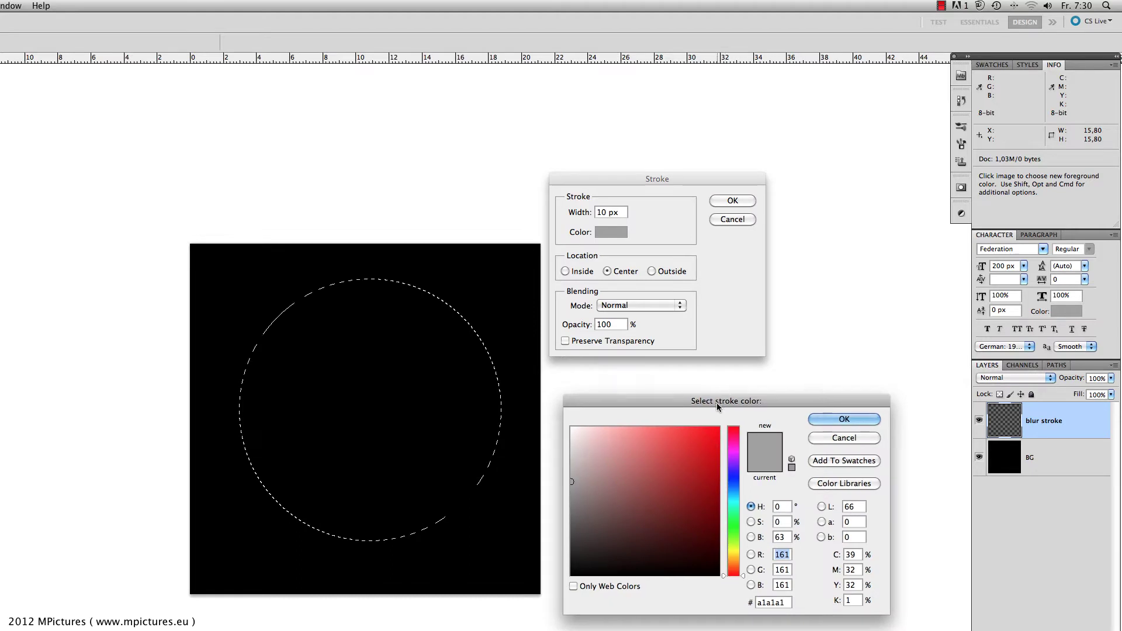
pyautogui.moveTo(716, 402); pyautogui.dragTo(727, 383)
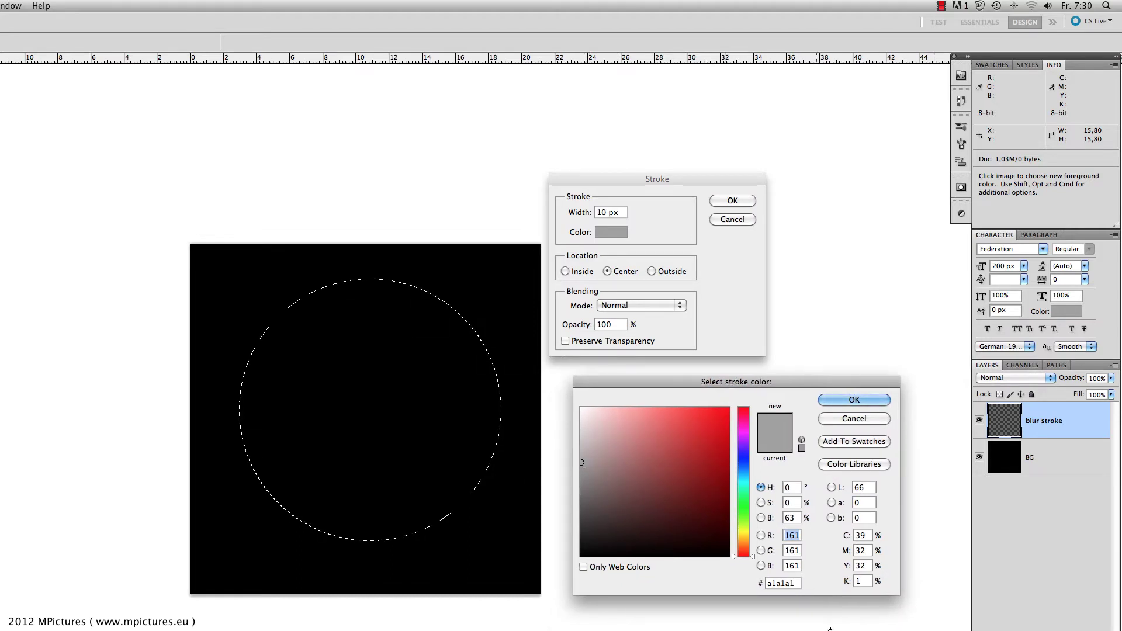
pyautogui.click(791, 583)
pyautogui.click(798, 582)
pyautogui.click(854, 400)
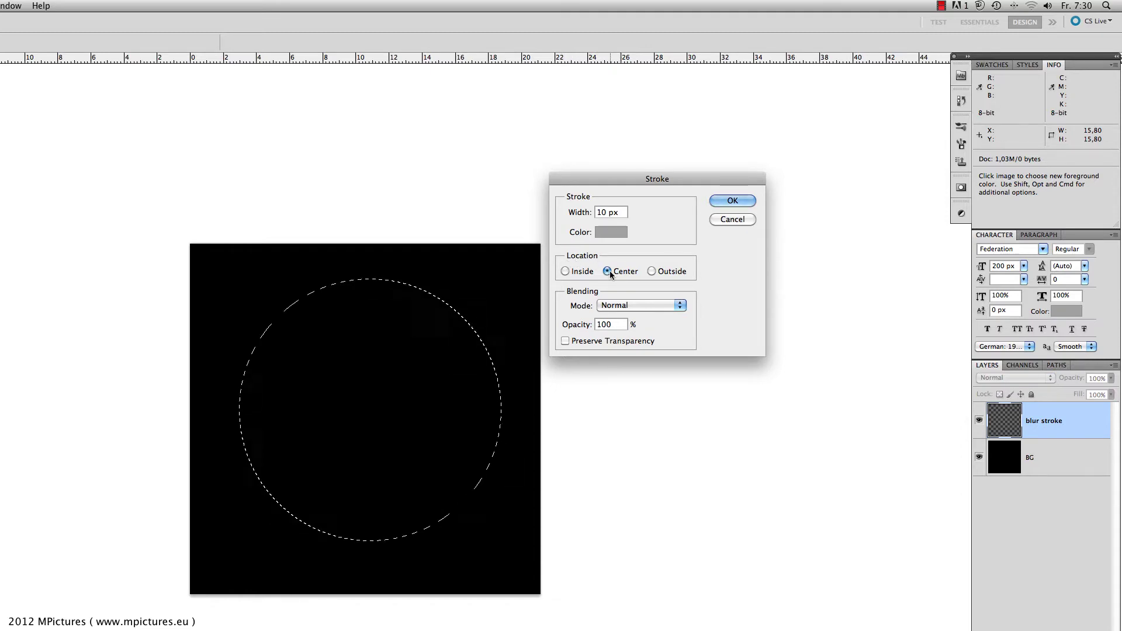
pyautogui.click(750, 203)
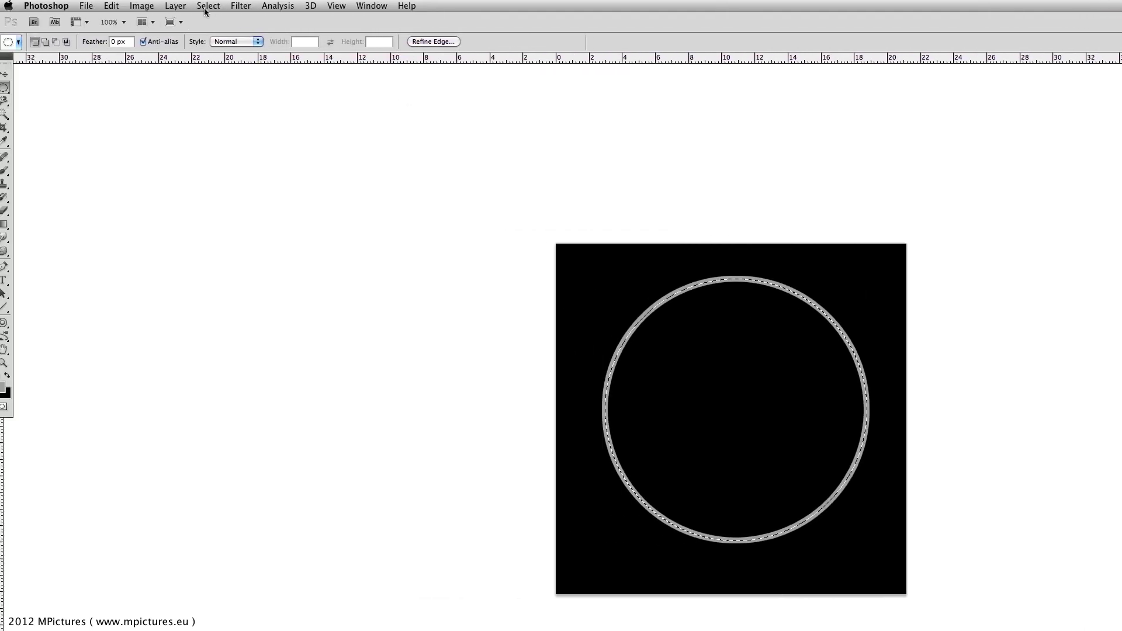
# Save the circle selection as a channel named 'stroke', then deselect it.
pyautogui.click(217, 6)
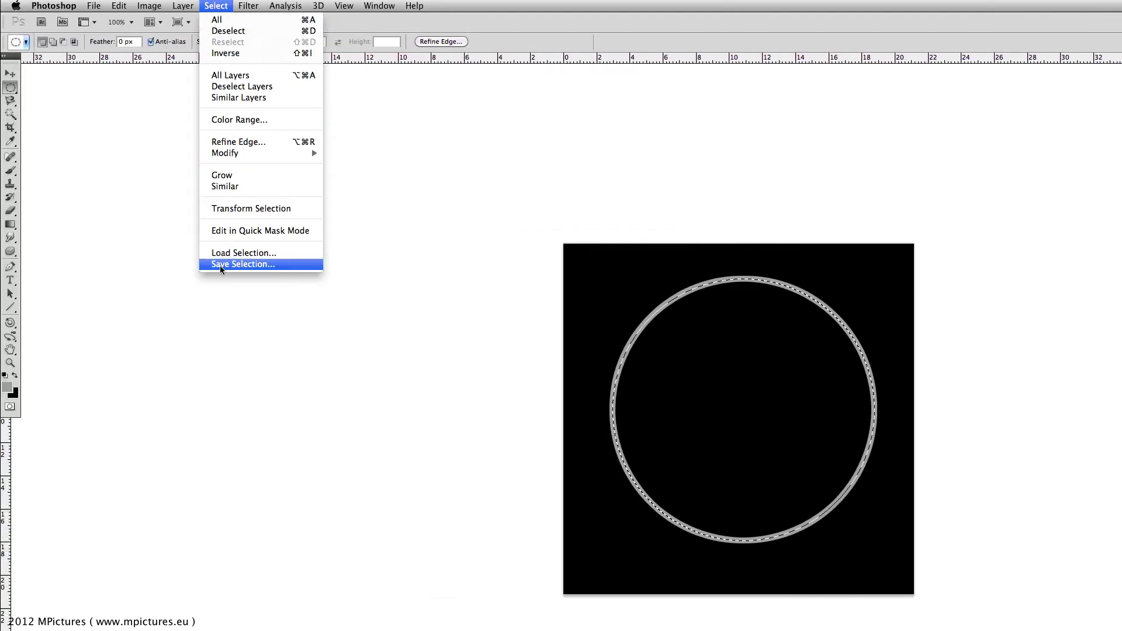
pyautogui.click(237, 265)
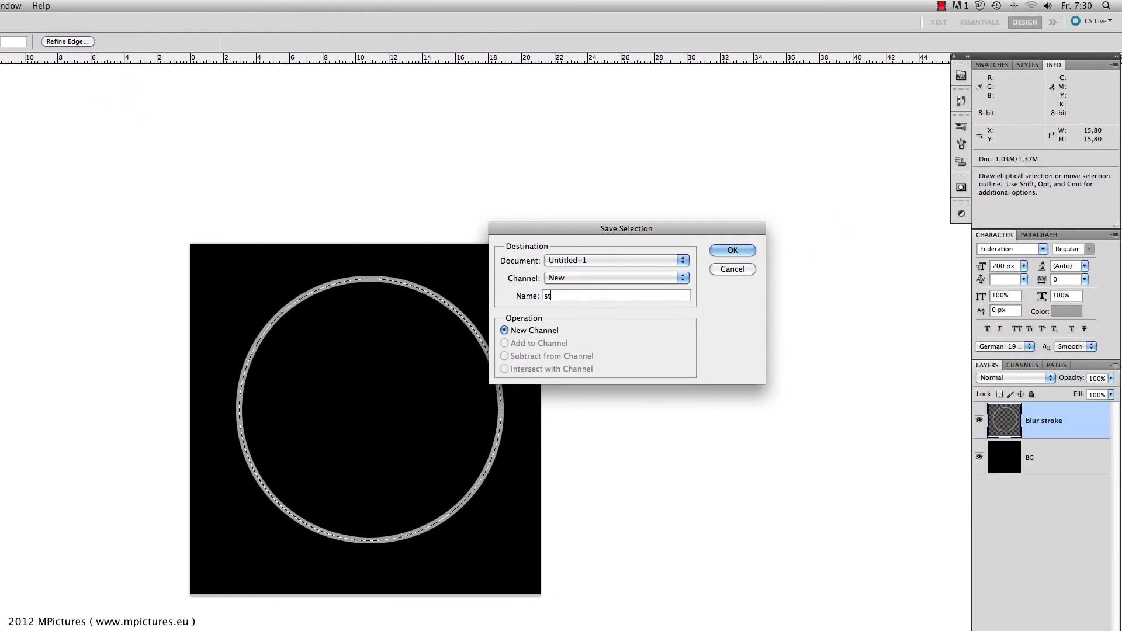
pyautogui.write('stroke')
pyautogui.click(746, 251)
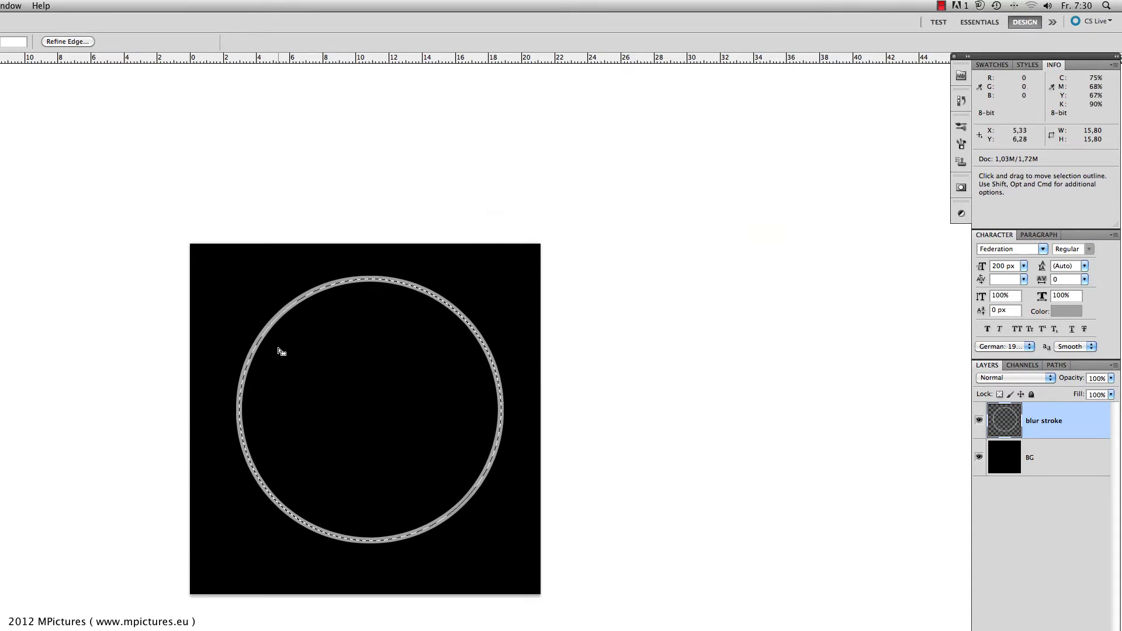
pyautogui.press('super')
pyautogui.click(281, 350)
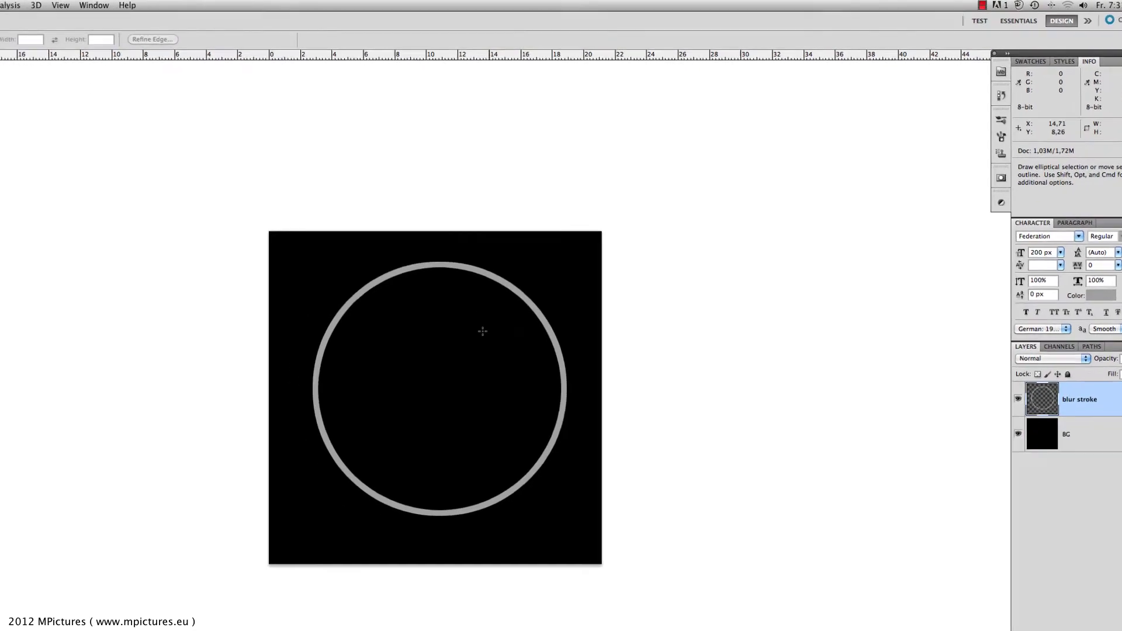
# Blur the grey ring with a Gaussian Blur of about 18.3 px radius.
pyautogui.click(176, 7)
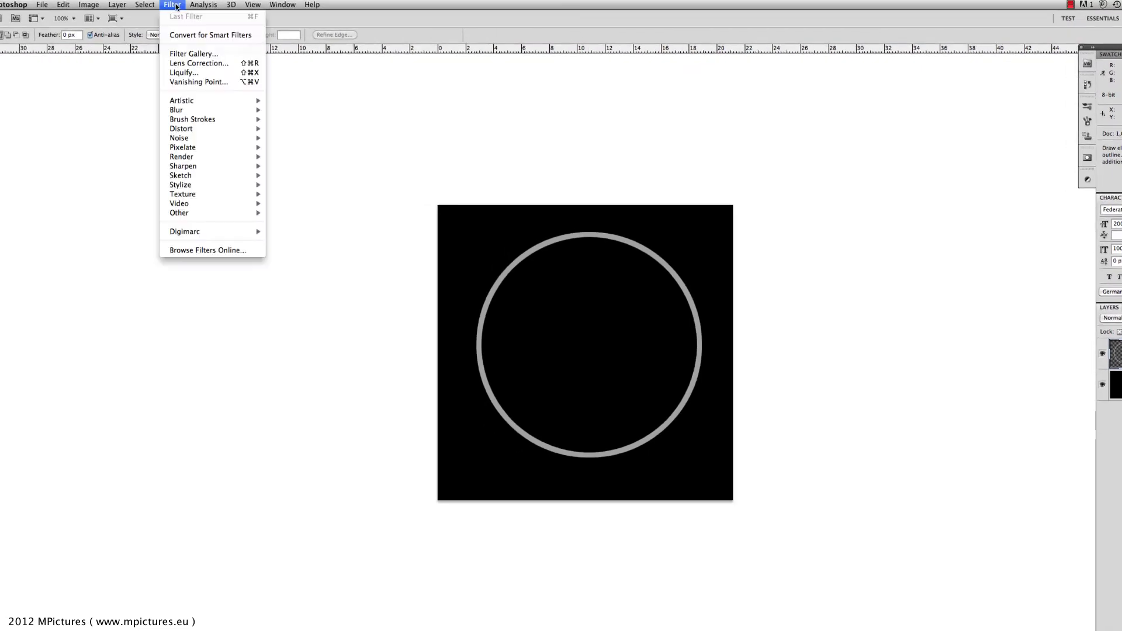
pyautogui.moveTo(177, 110)
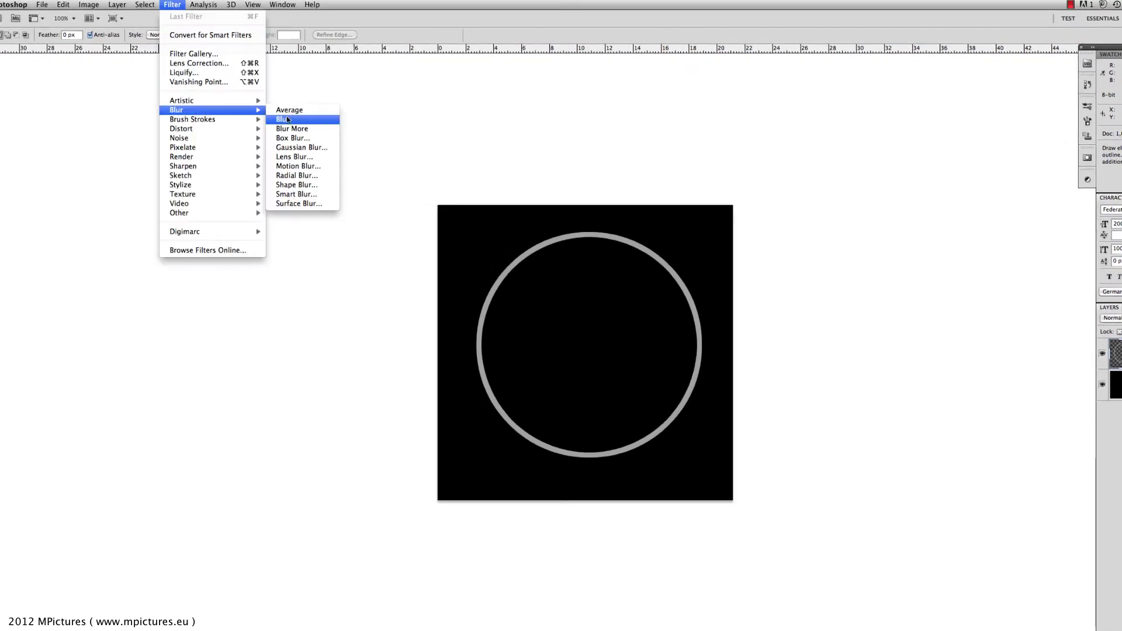
pyautogui.click(291, 148)
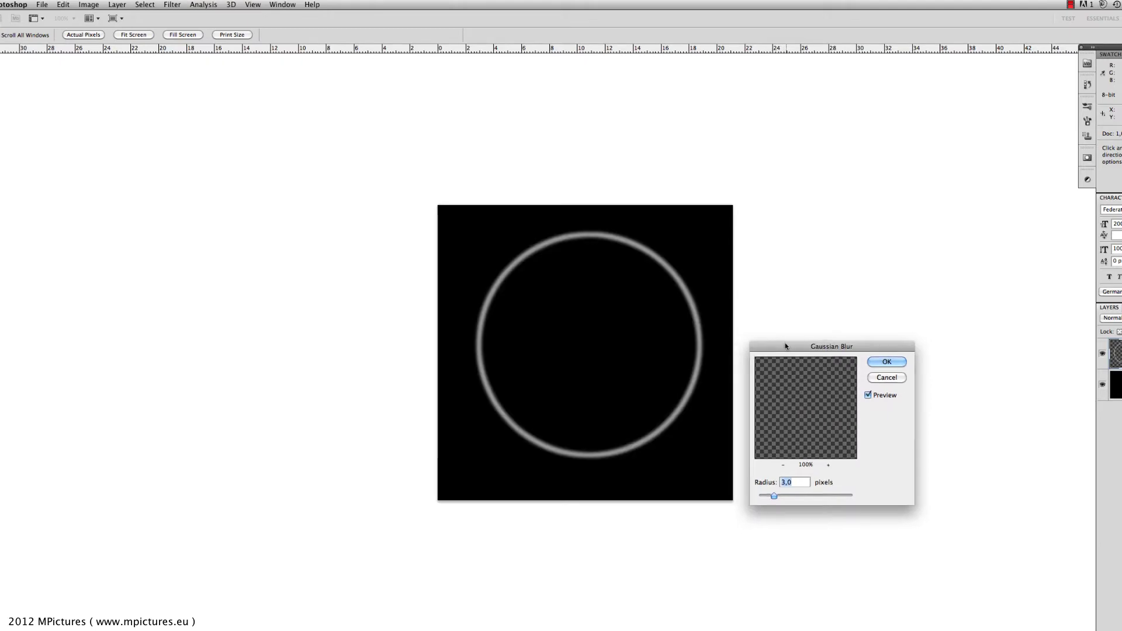
pyautogui.moveTo(784, 343); pyautogui.dragTo(814, 290)
pyautogui.moveTo(803, 444); pyautogui.dragTo(654, 400)
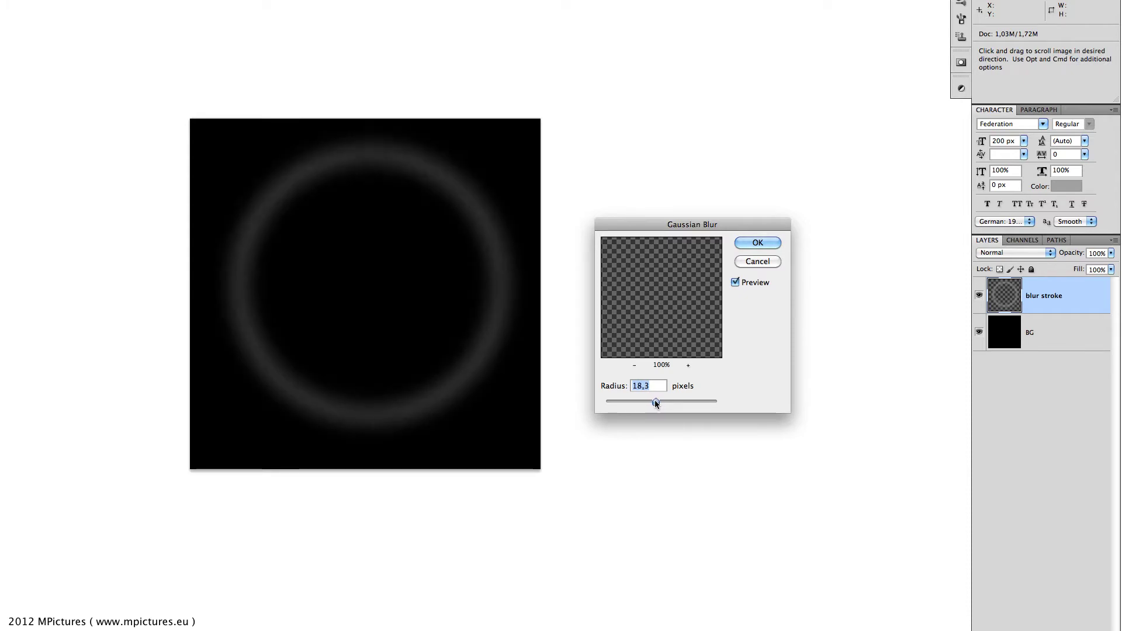
pyautogui.moveTo(655, 400); pyautogui.dragTo(656, 403)
pyautogui.moveTo(657, 218)
pyautogui.mouseDown()
pyautogui.moveTo(661, 187)
pyautogui.moveTo(674, 189)
pyautogui.mouseUp()
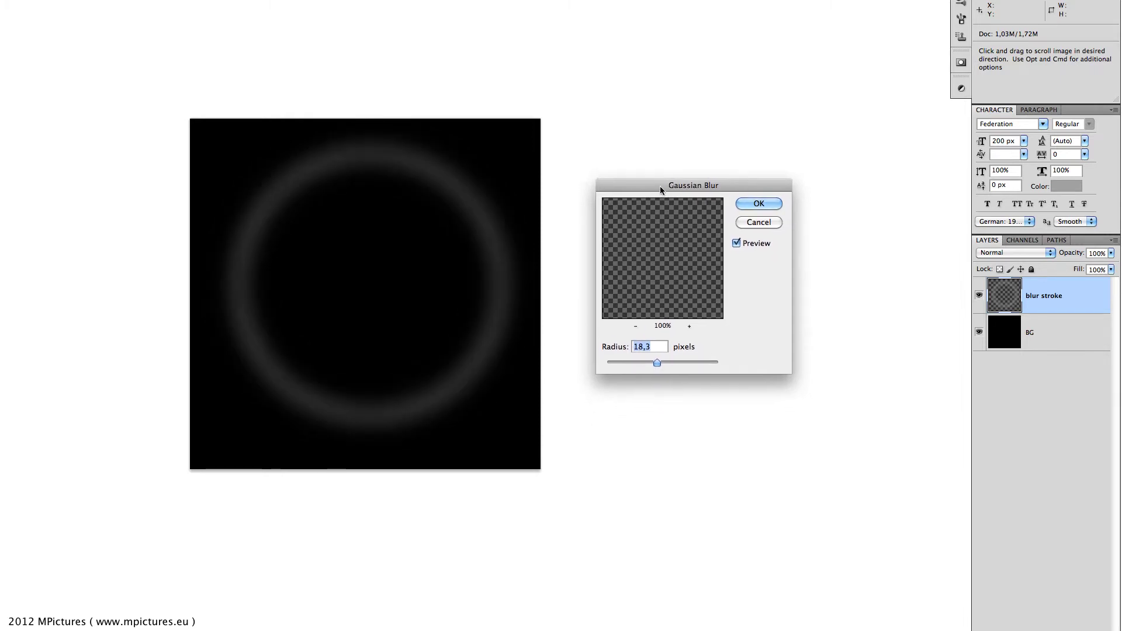
pyautogui.click(774, 207)
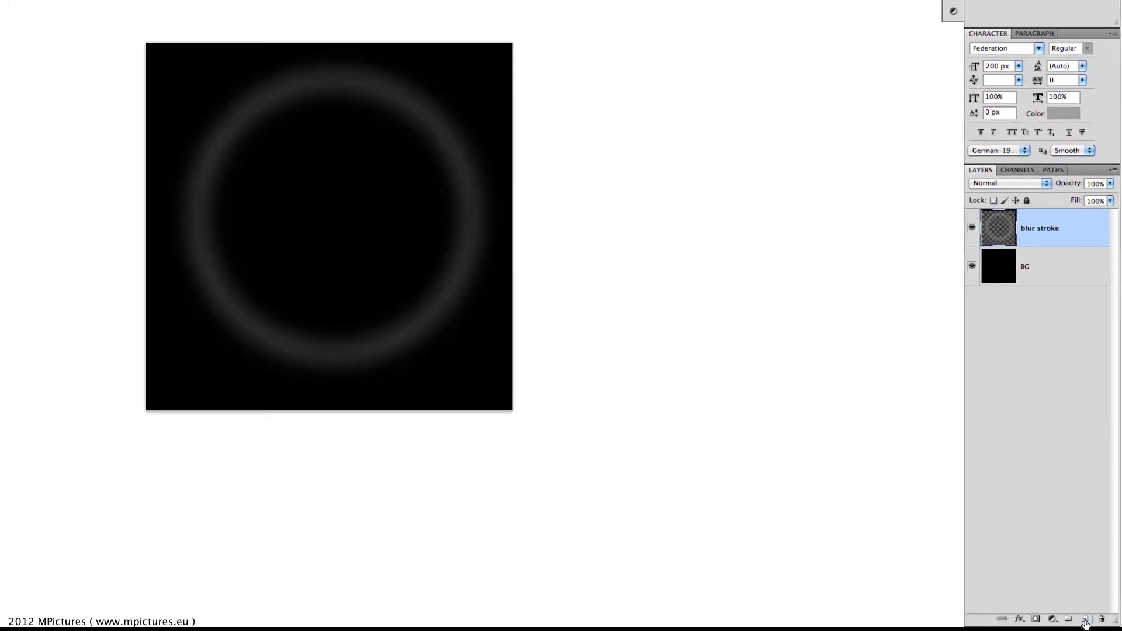
# Add a new layer named 'stroke' above blur stroke.
pyautogui.click(1084, 619)
pyautogui.doubleClick(1033, 231)
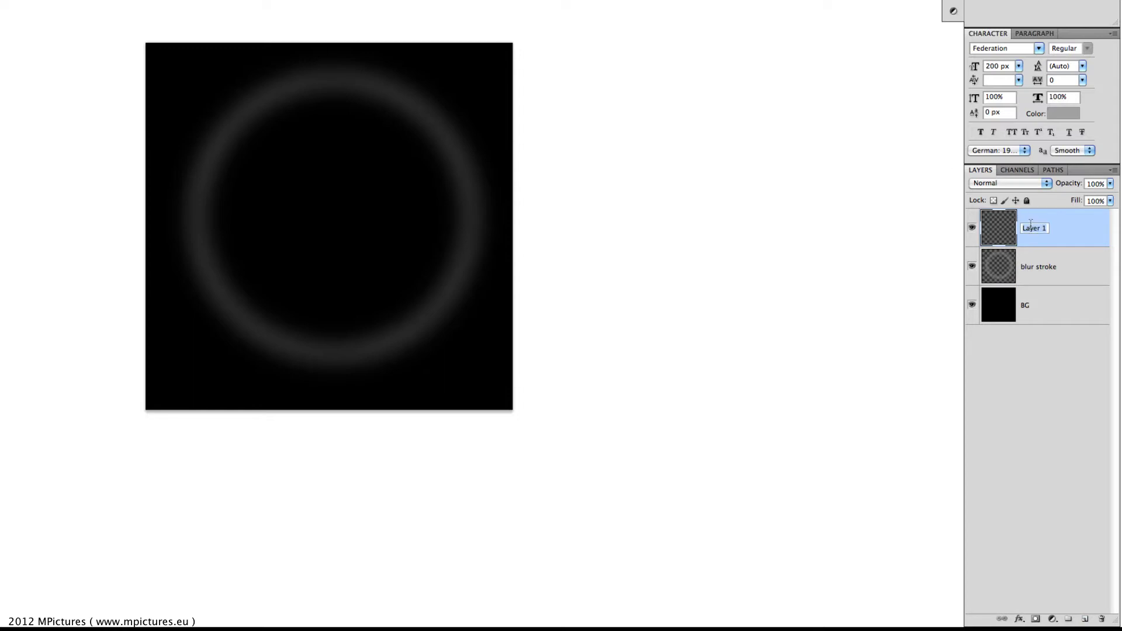
pyautogui.write('stroke')
pyautogui.click(1037, 268)
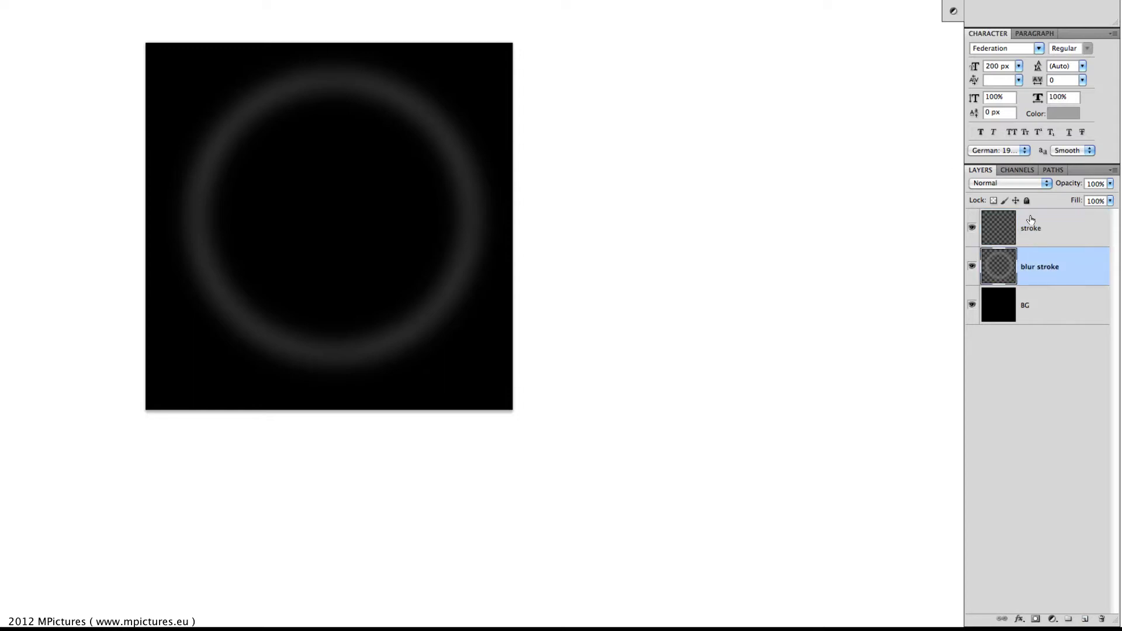
pyautogui.click(1035, 229)
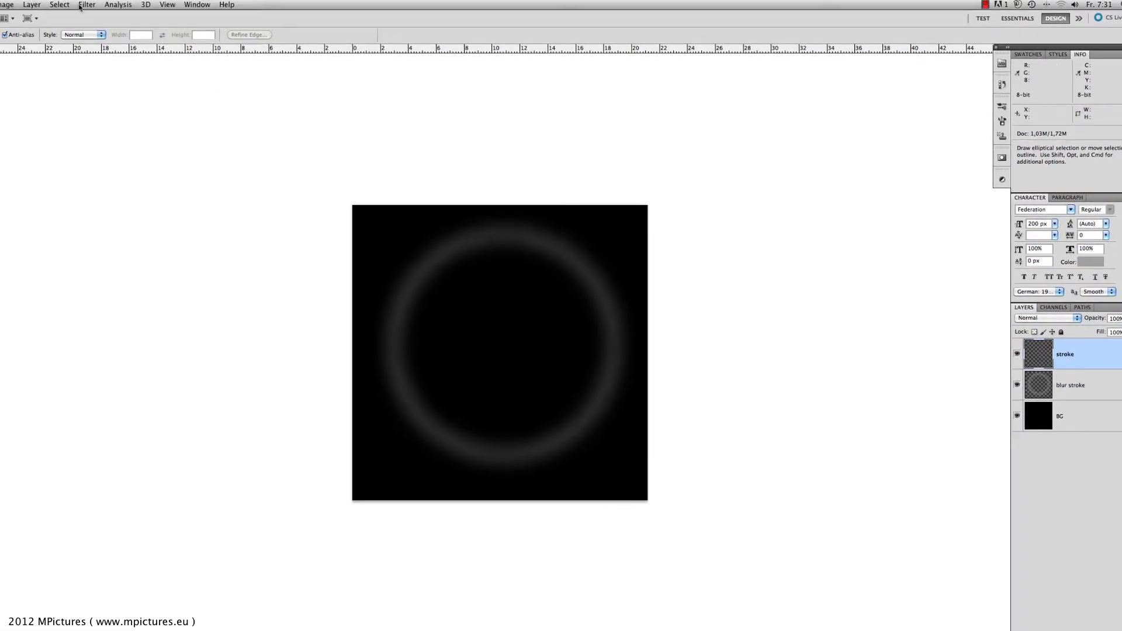
# Load the saved 'stroke' channel back as the circular selection.
pyautogui.click(63, 6)
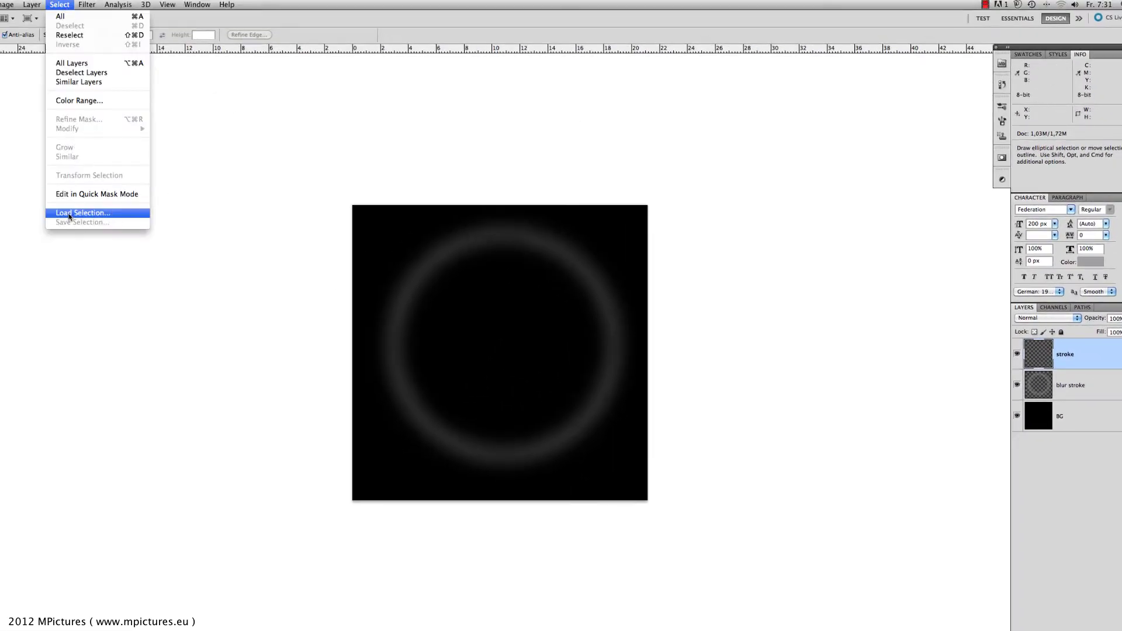
pyautogui.click(89, 214)
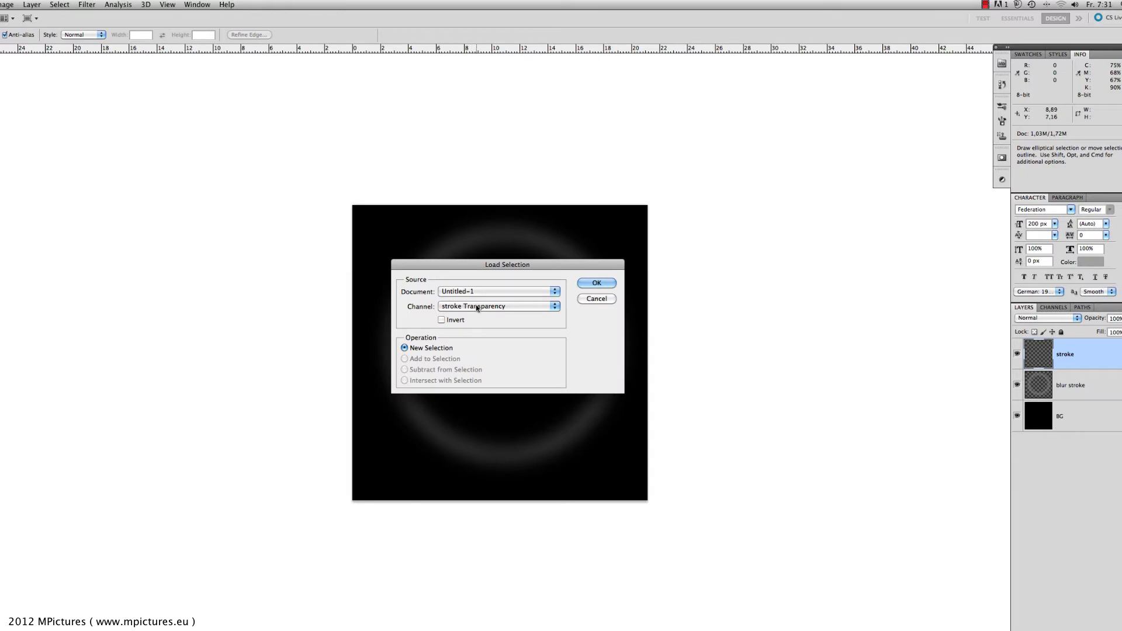
pyautogui.click(477, 308)
pyautogui.click(475, 308)
pyautogui.click(476, 307)
pyautogui.click(462, 321)
pyautogui.click(596, 283)
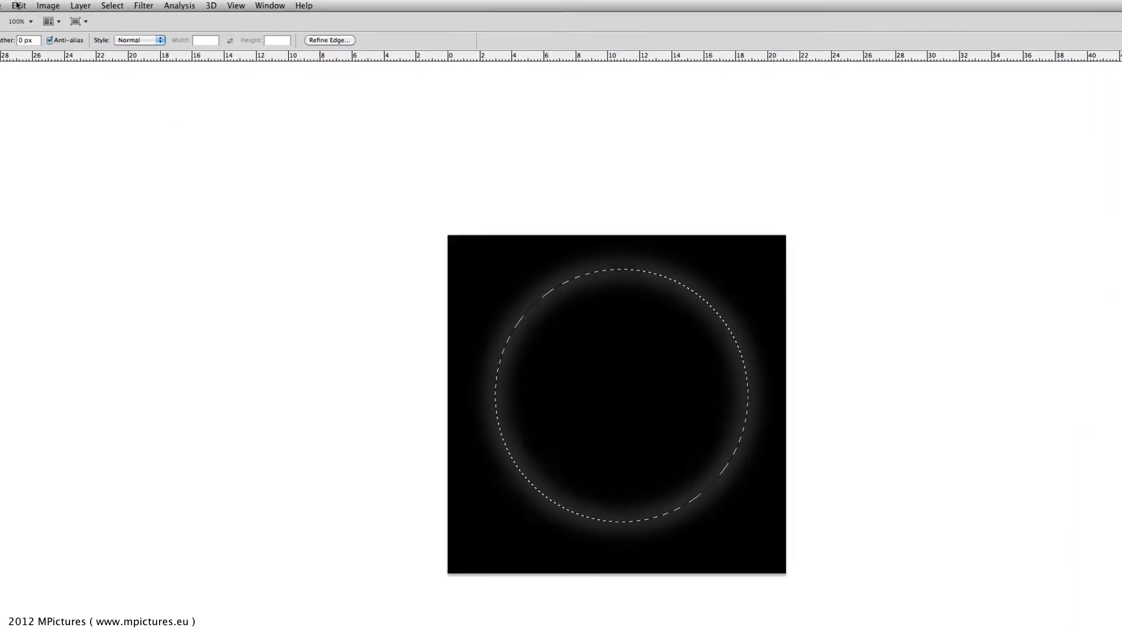
pyautogui.click(17, 5)
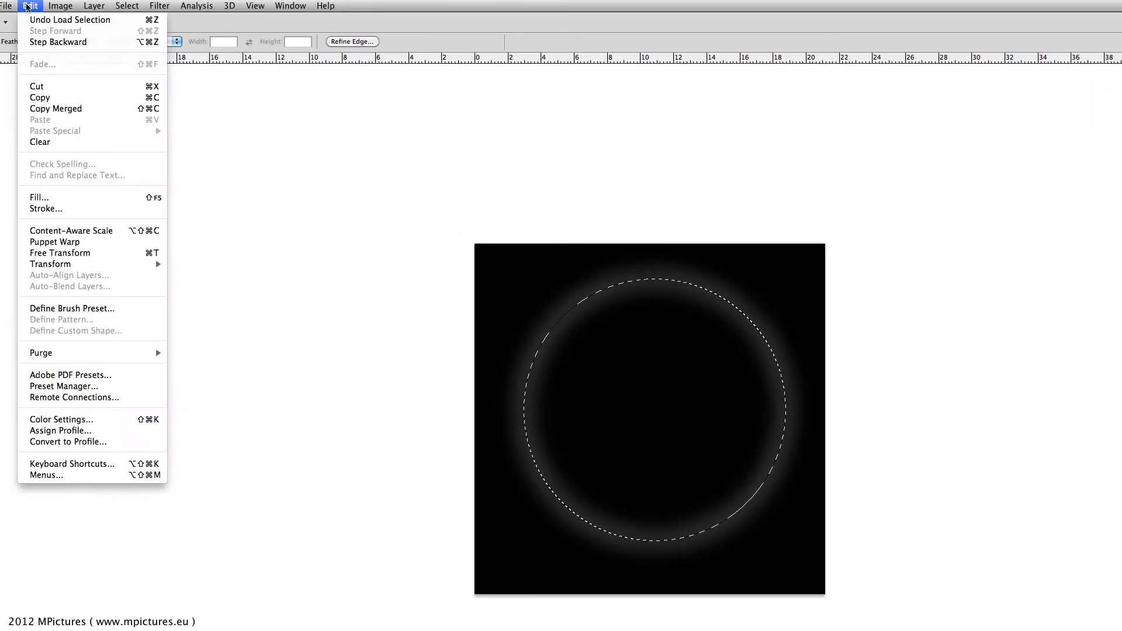
# Stroke the selection on the stroke layer with a 2 px light grey (cccccc) centre line.
pyautogui.click(48, 213)
pyautogui.click(892, 212)
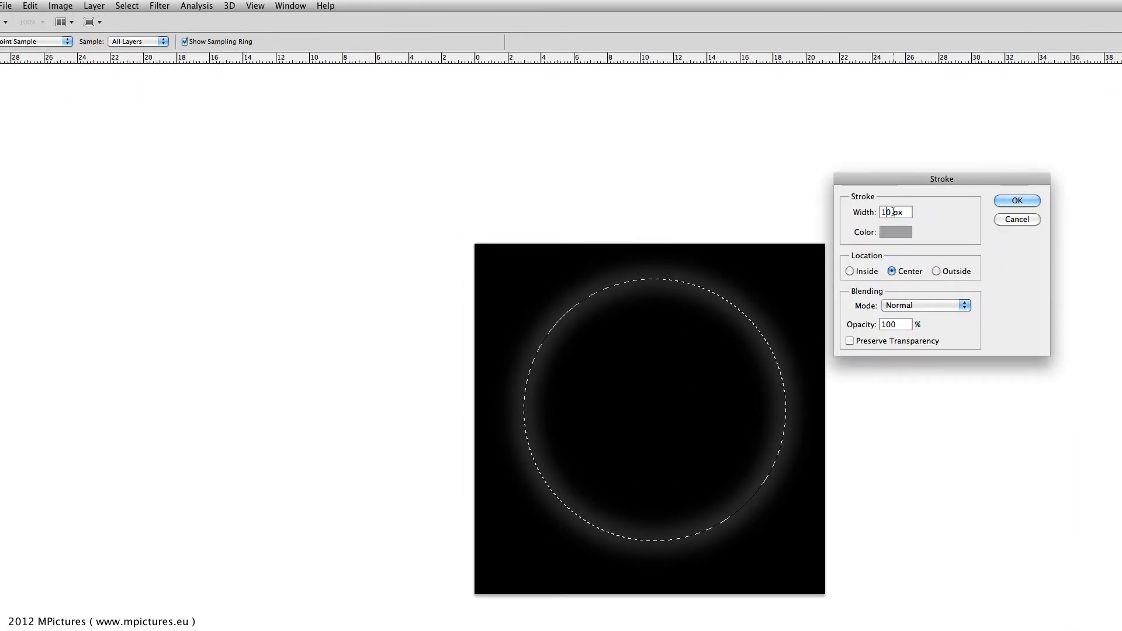
pyautogui.doubleClick(892, 212)
pyautogui.write('2')
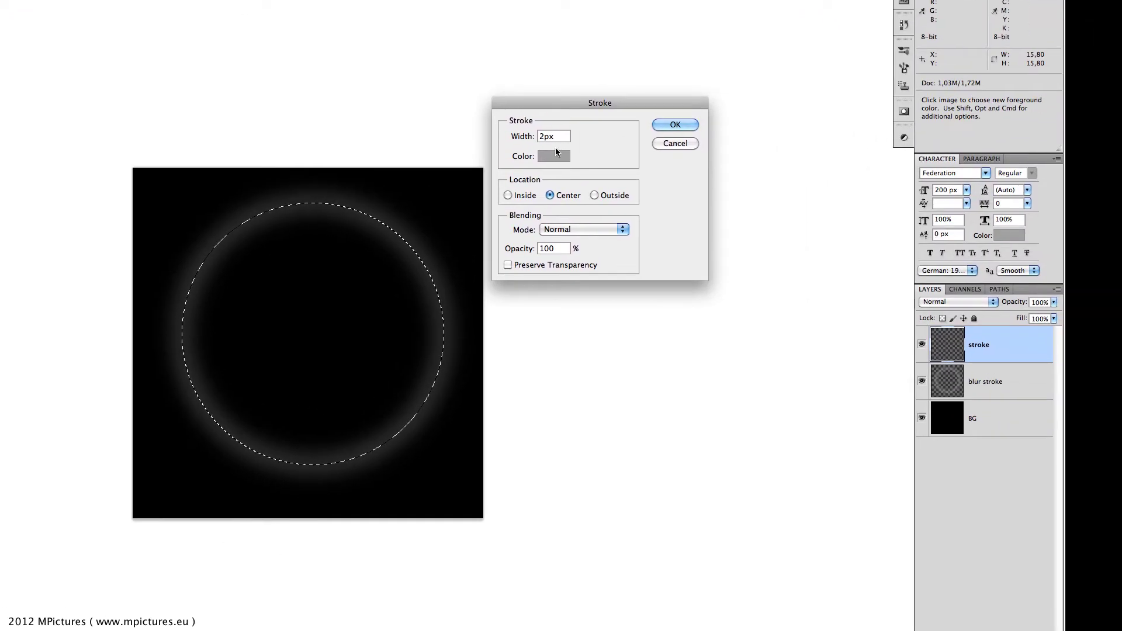
pyautogui.click(553, 157)
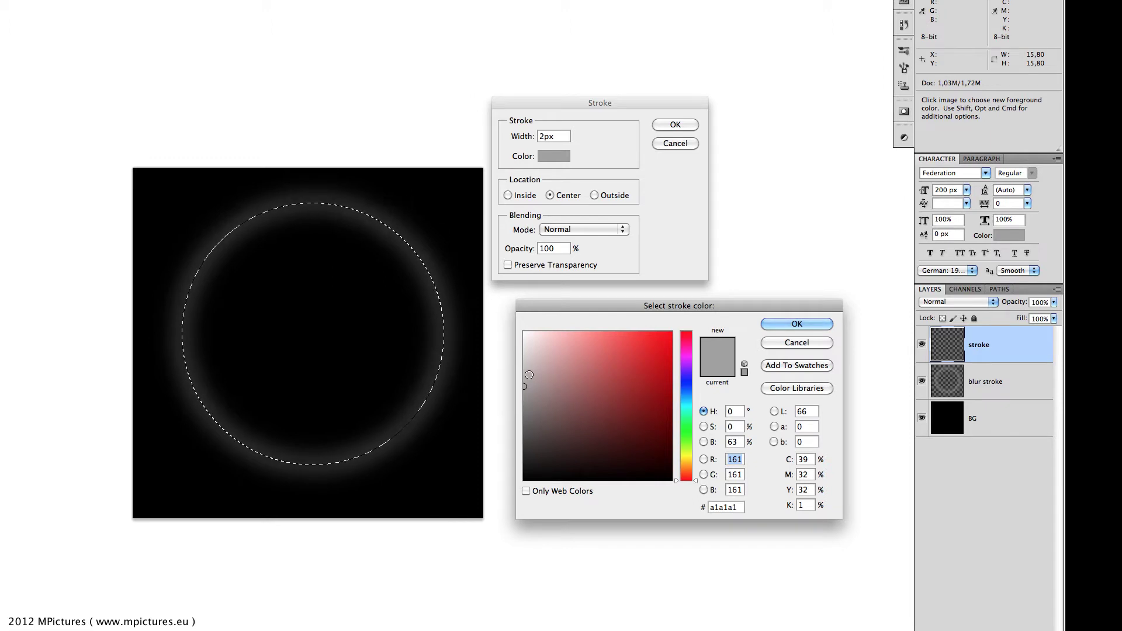
pyautogui.moveTo(529, 374); pyautogui.dragTo(519, 367)
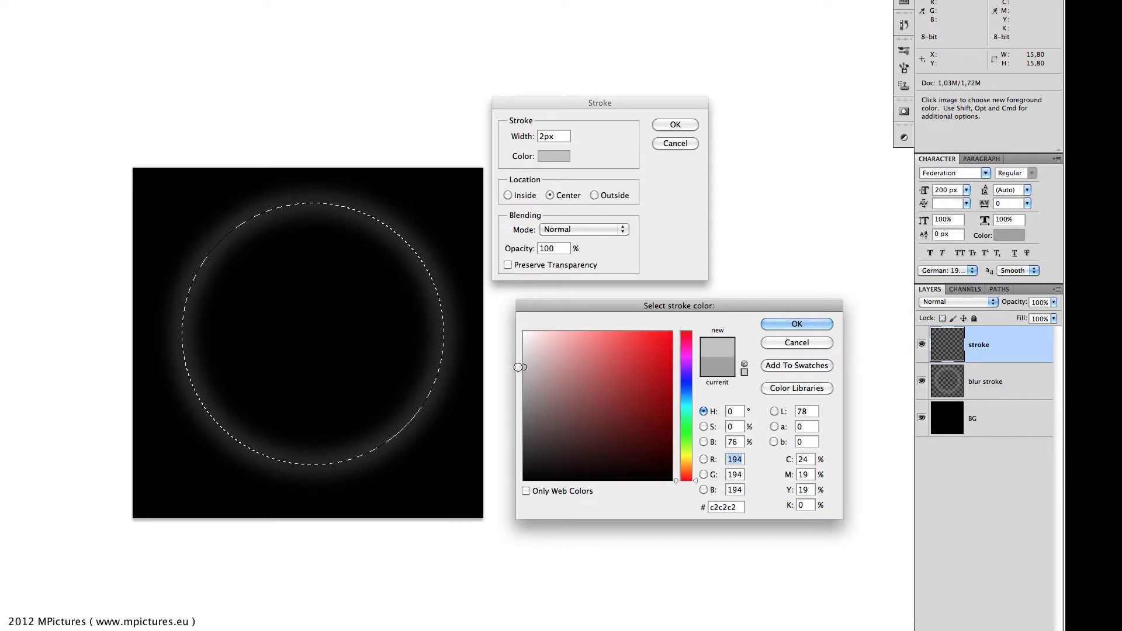
pyautogui.doubleClick(735, 507)
pyautogui.write('c')
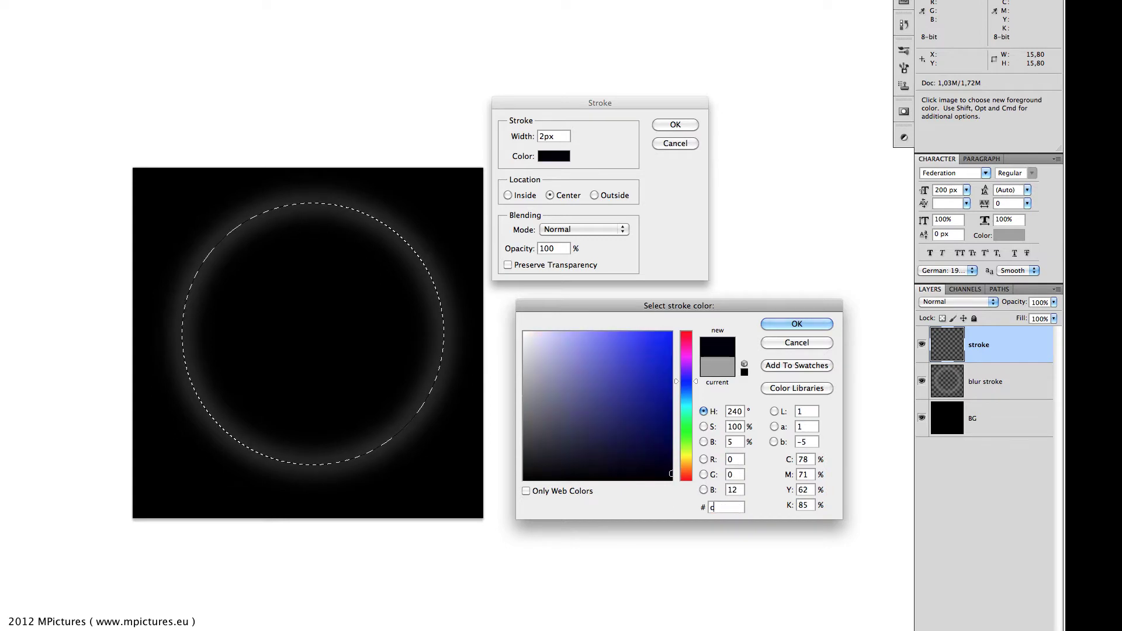
pyautogui.write('ccccc')
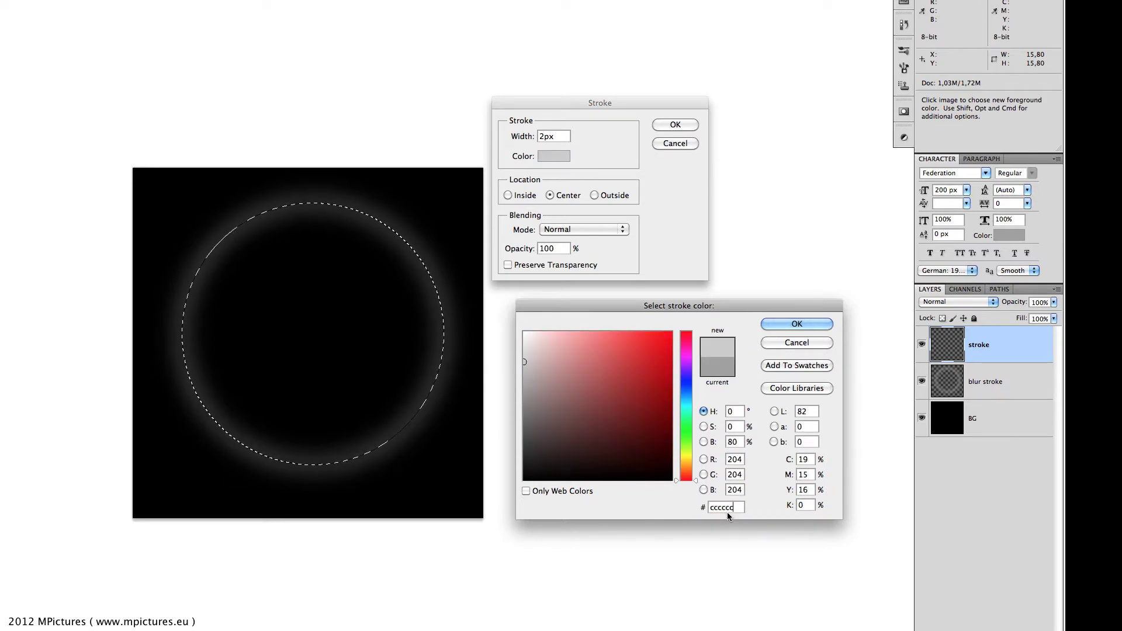
pyautogui.moveTo(673, 306); pyautogui.dragTo(688, 313)
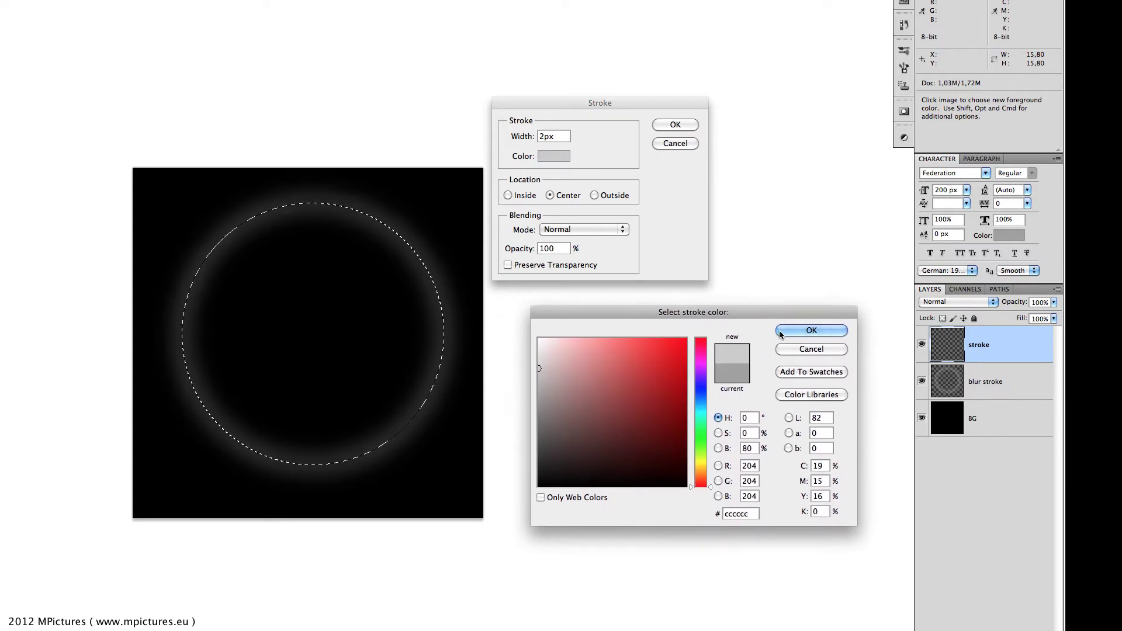
pyautogui.click(812, 328)
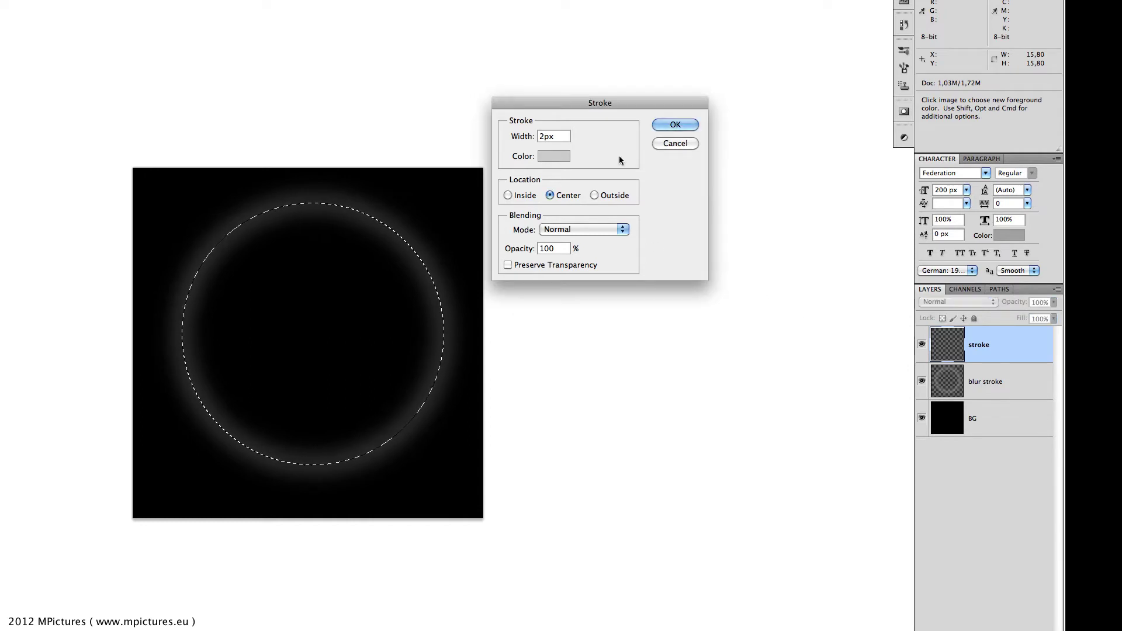
pyautogui.click(673, 123)
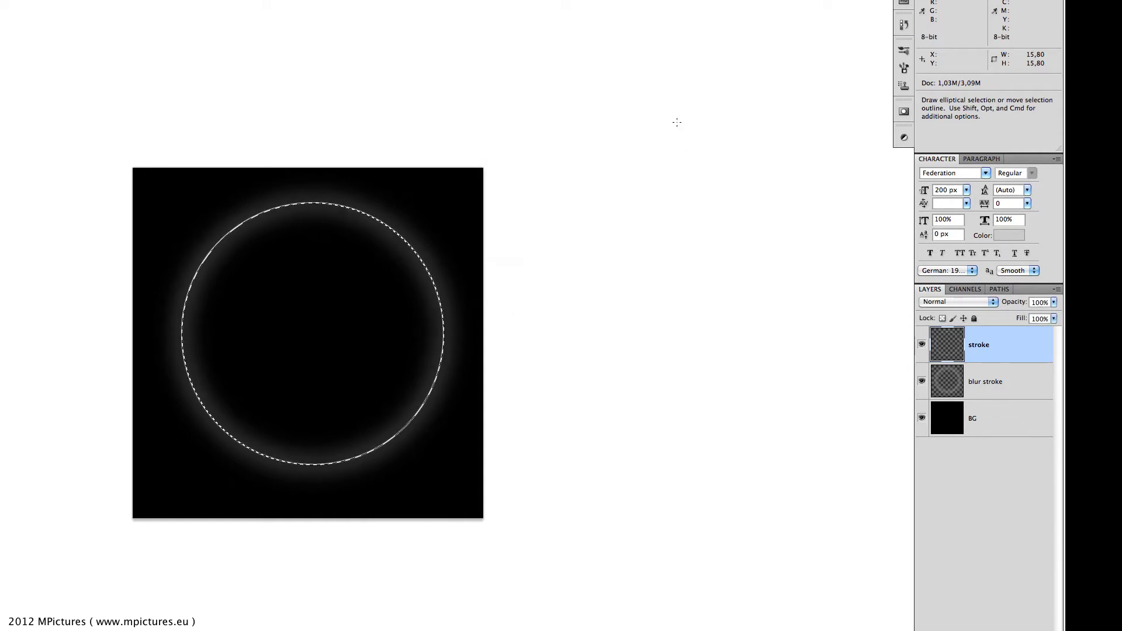
# Switch to the Move tool and deselect the circle.
pyautogui.press('v')
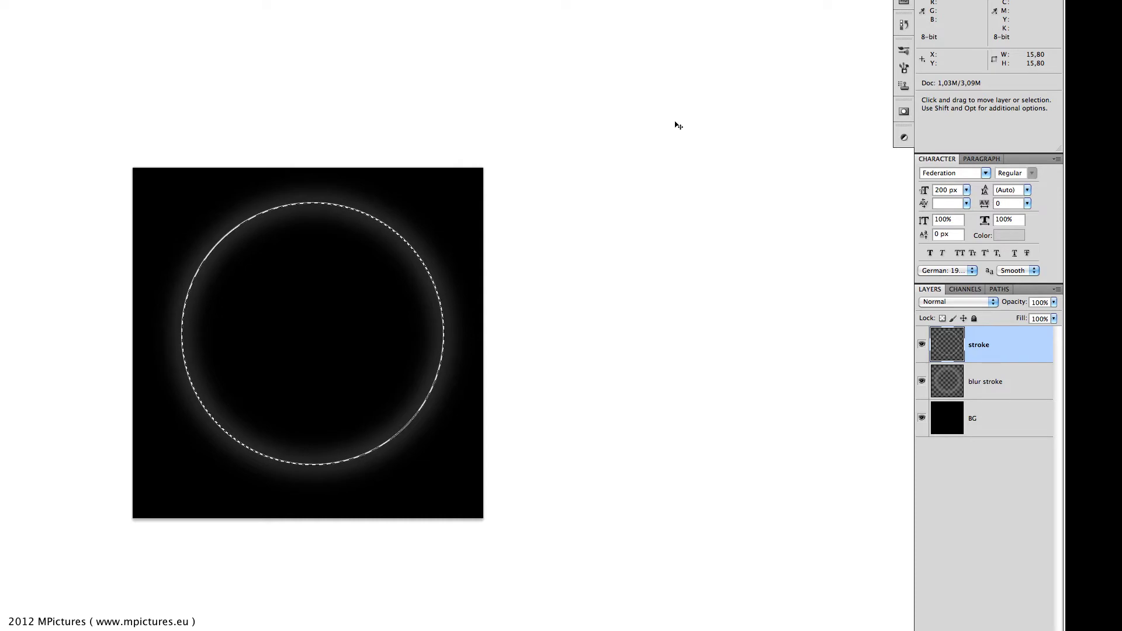
pyautogui.hotkey('ctrl', 'd')
pyautogui.press('m')
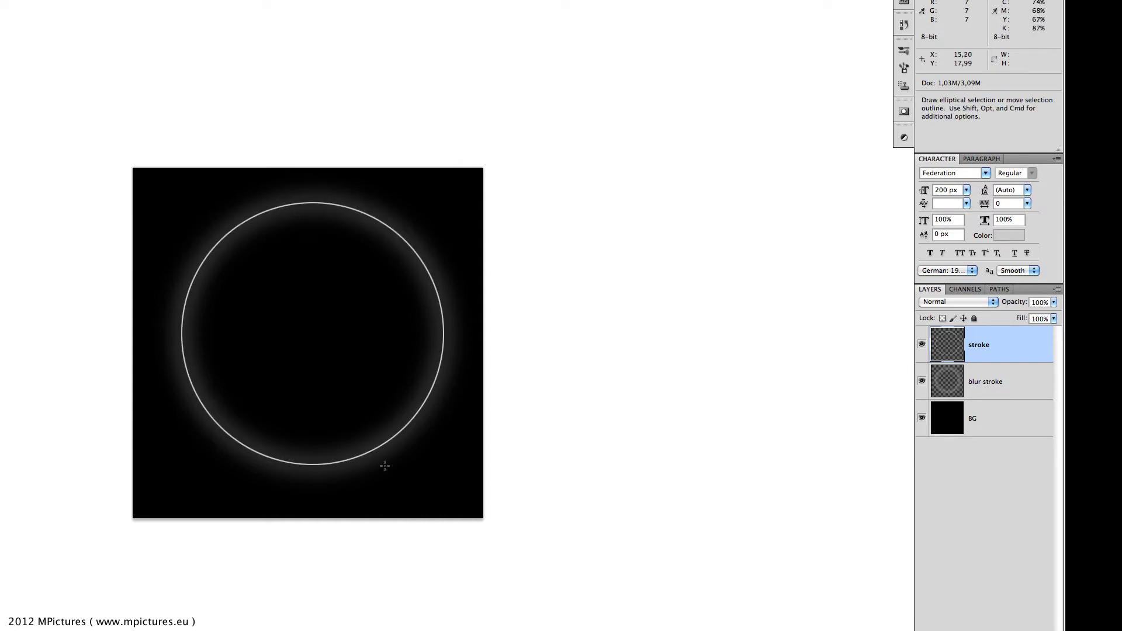
# Scale the blur stroke glow down evenly toward the centre with Free Transform.
pyautogui.click(1053, 303)
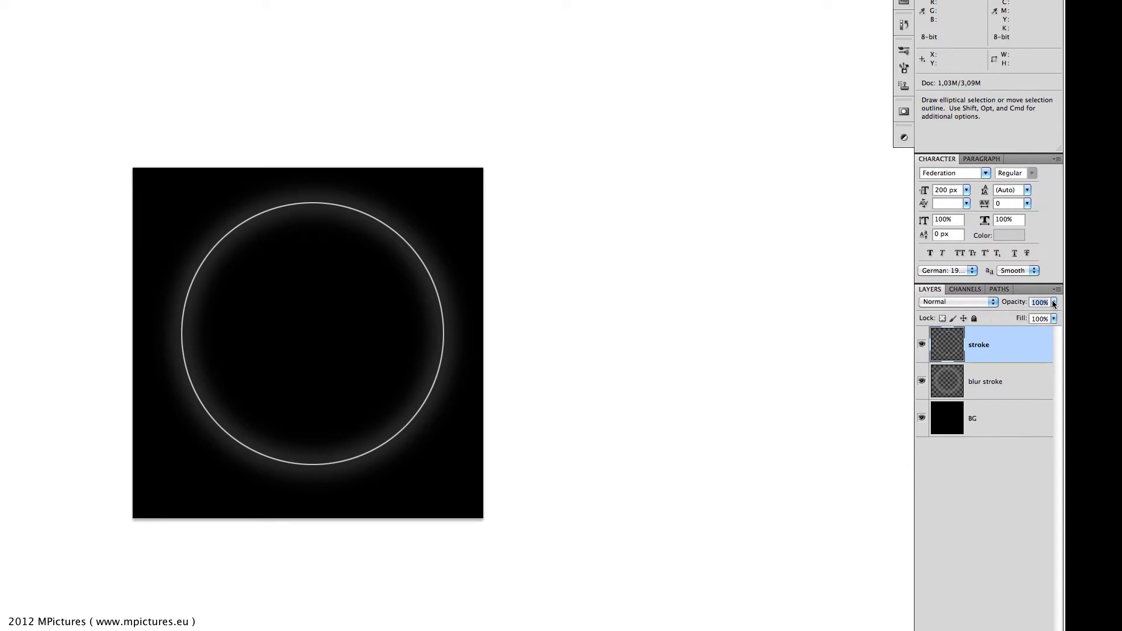
pyautogui.click(993, 381)
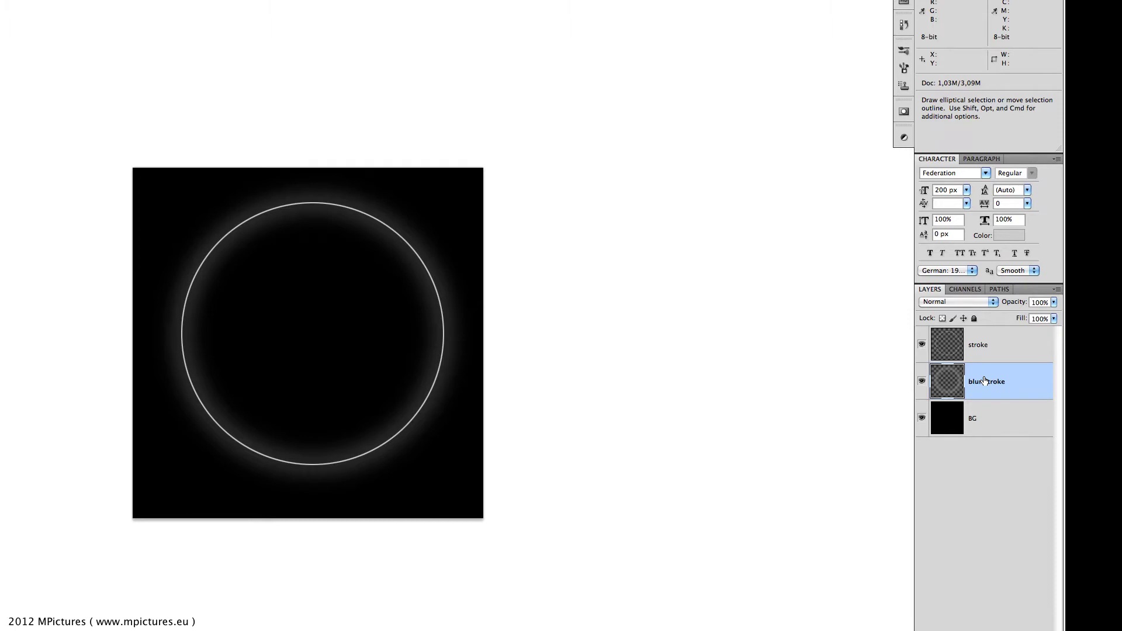
pyautogui.hotkey('ctrl', 't')
pyautogui.press('Tab')
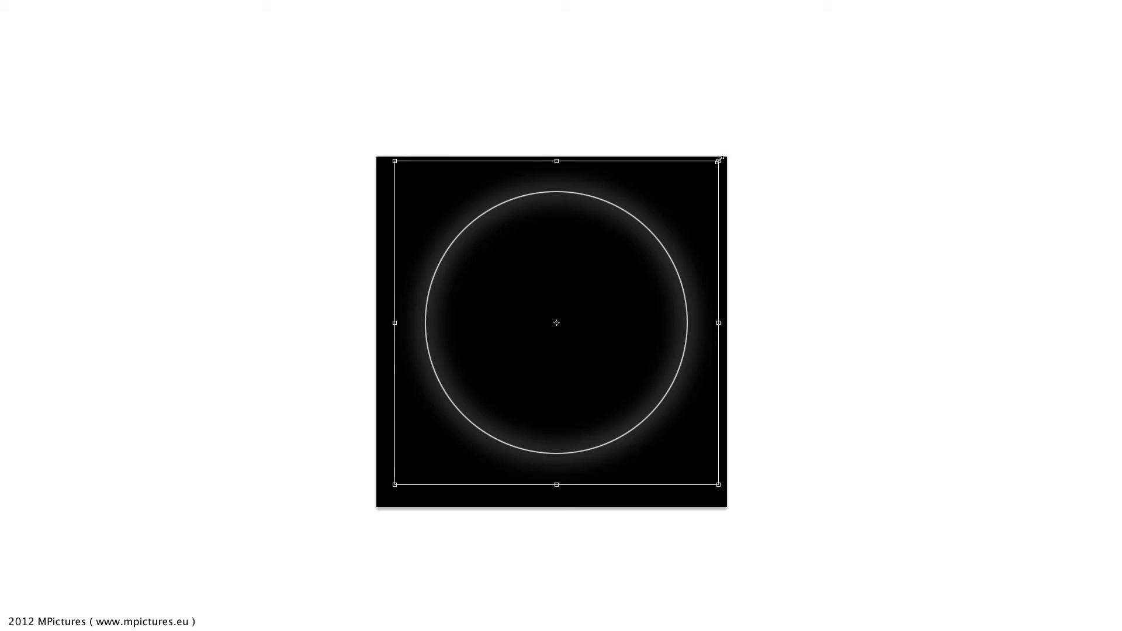
pyautogui.moveTo(719, 159)
pyautogui.mouseDown()
pyautogui.moveTo(695, 174)
pyautogui.moveTo(711, 165)
pyautogui.mouseUp()
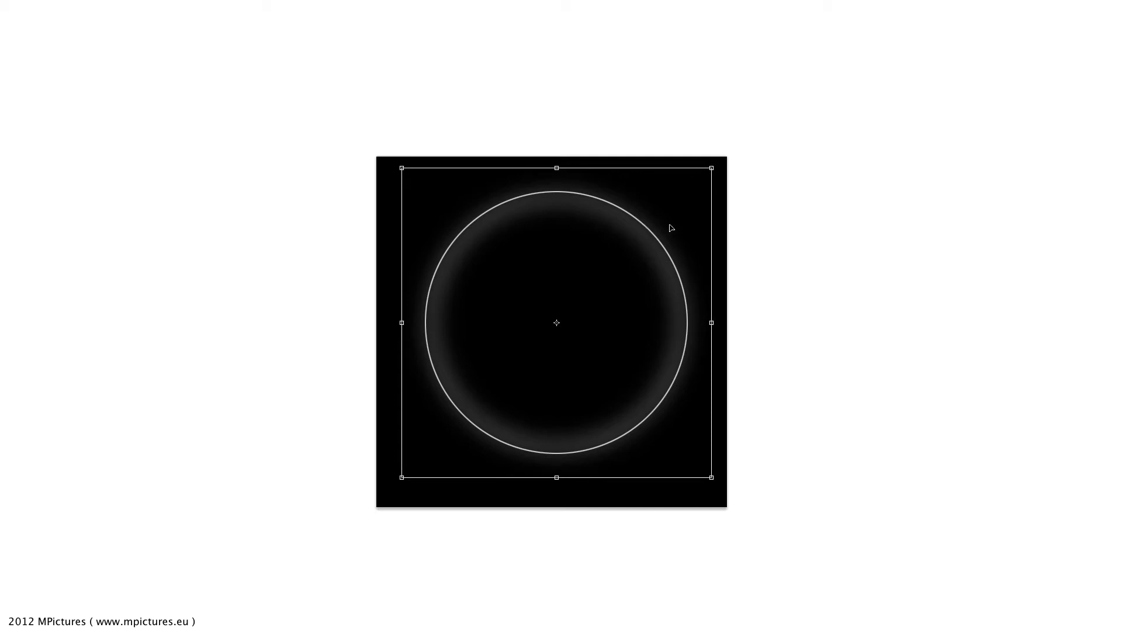
pyautogui.press('Return')
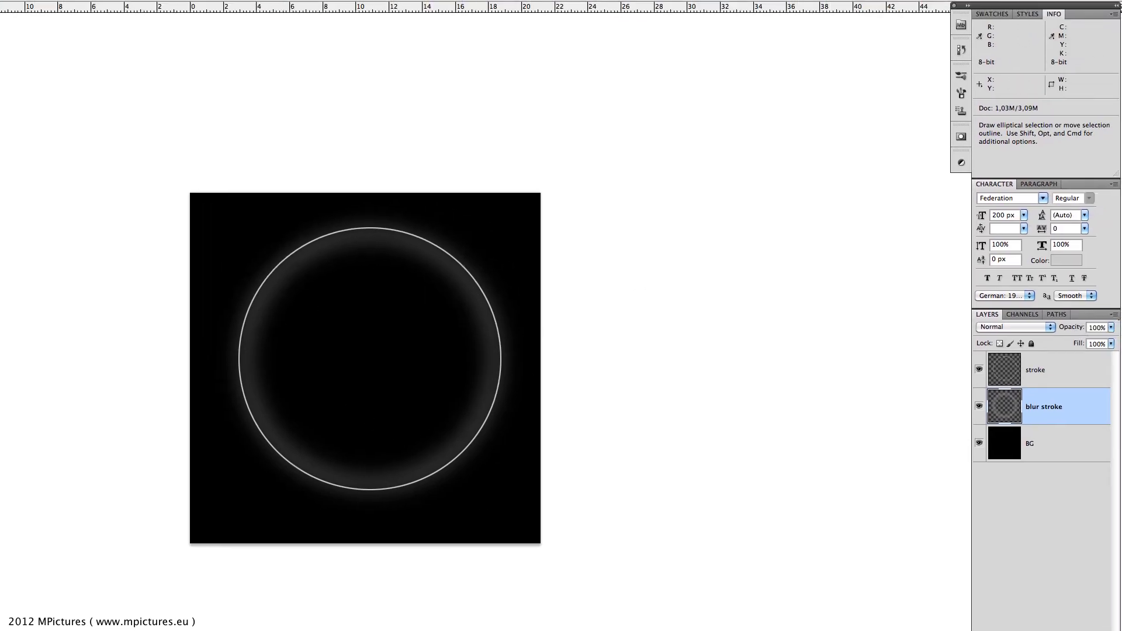
# Fade the stroke layer's sharp ring to 10% opacity.
pyautogui.click(1047, 373)
pyautogui.click(1112, 327)
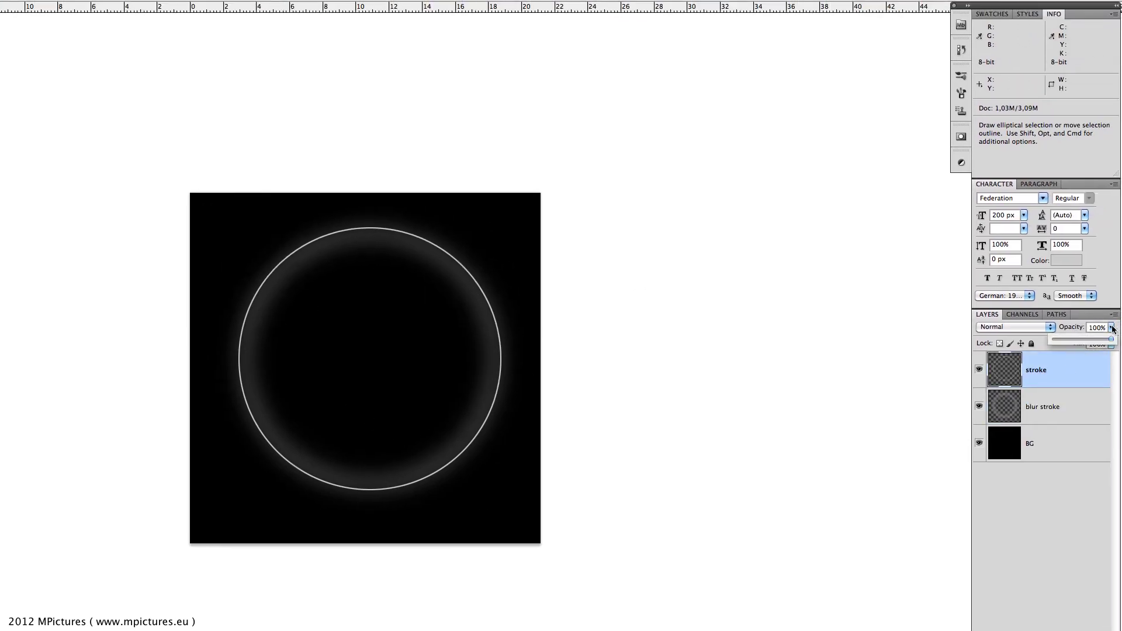
pyautogui.moveTo(1063, 340); pyautogui.dragTo(1061, 342)
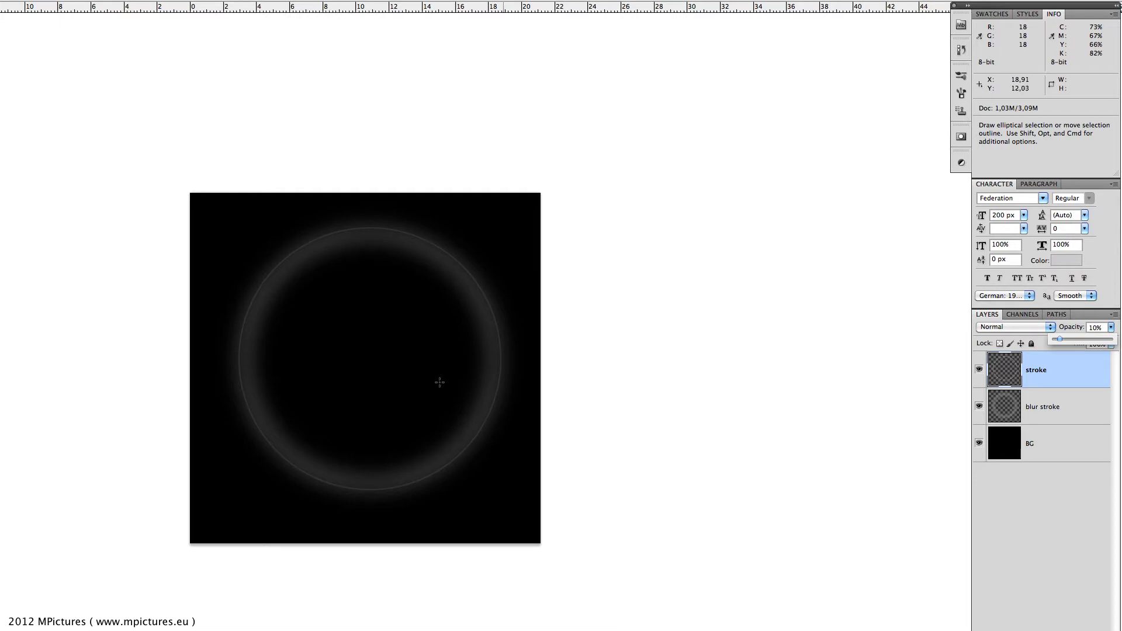
pyautogui.click(1005, 545)
pyautogui.click(1043, 370)
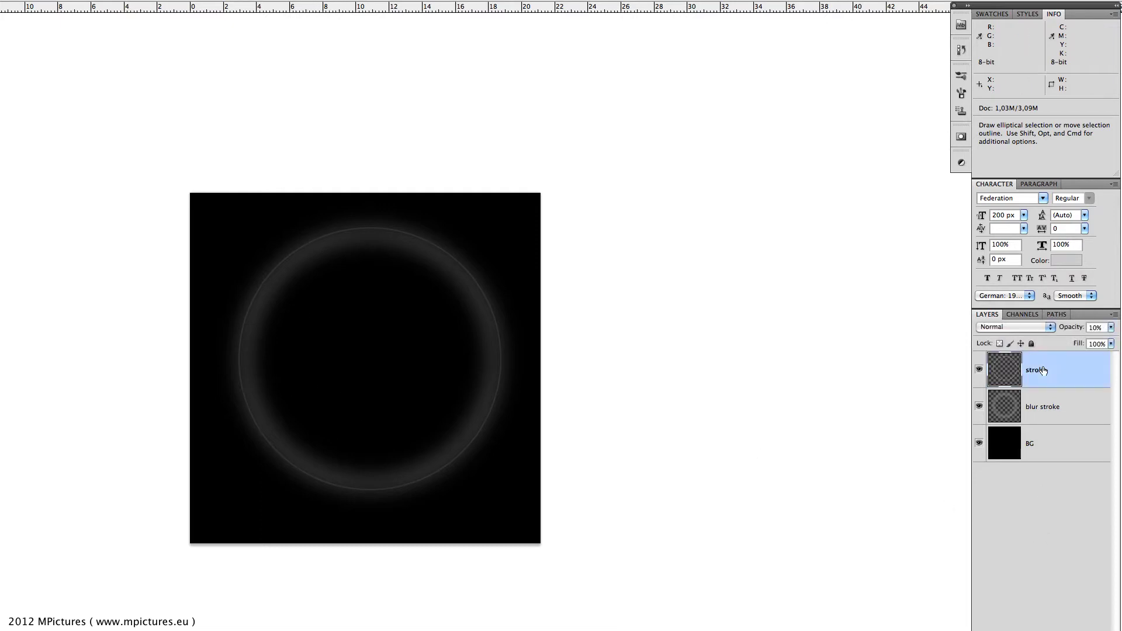
# Add a new empty layer above the stroke layer, to be named 'low light'.
pyautogui.moveTo(426, 350); pyautogui.dragTo(406, 353)
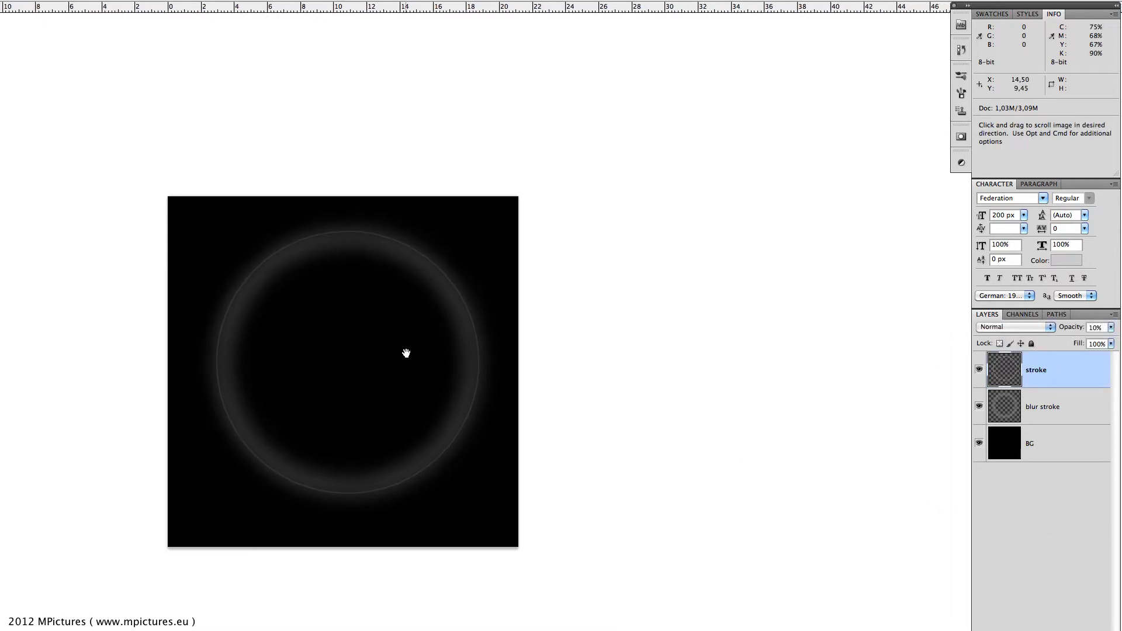
pyautogui.press('m')
pyautogui.scroll(3, 389, 307)
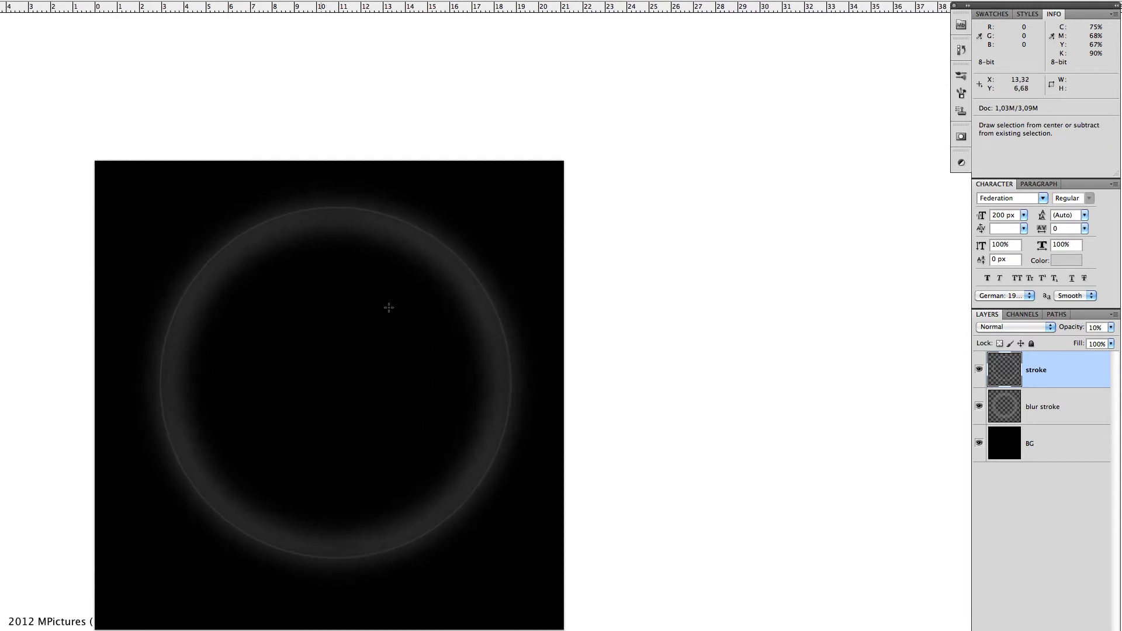
pyautogui.scroll(1, 389, 308)
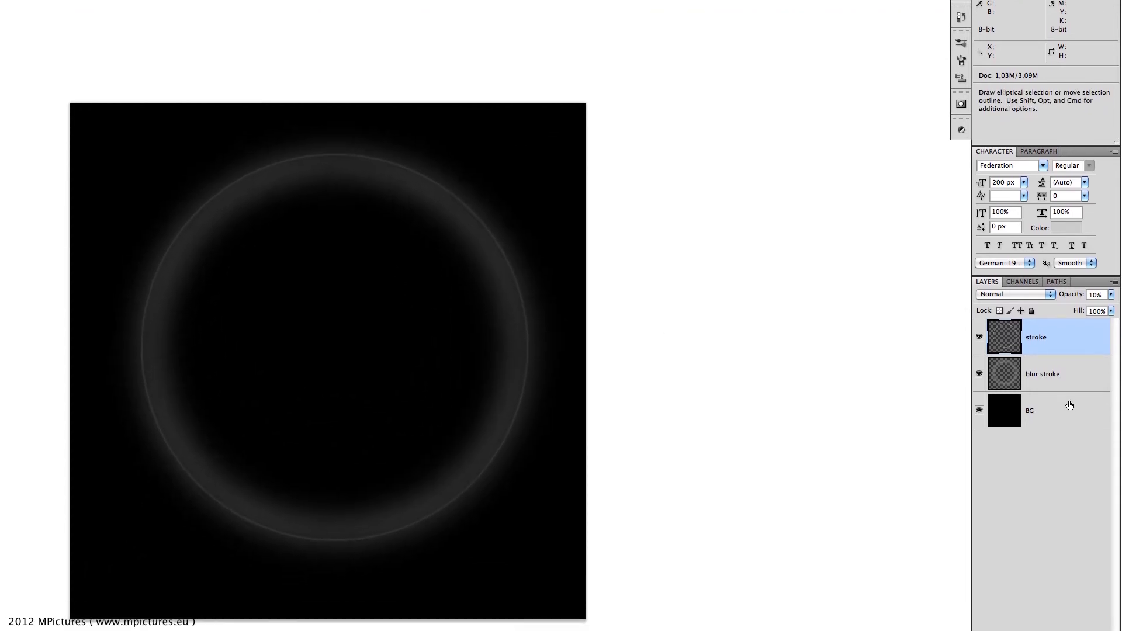
pyautogui.click(1087, 620)
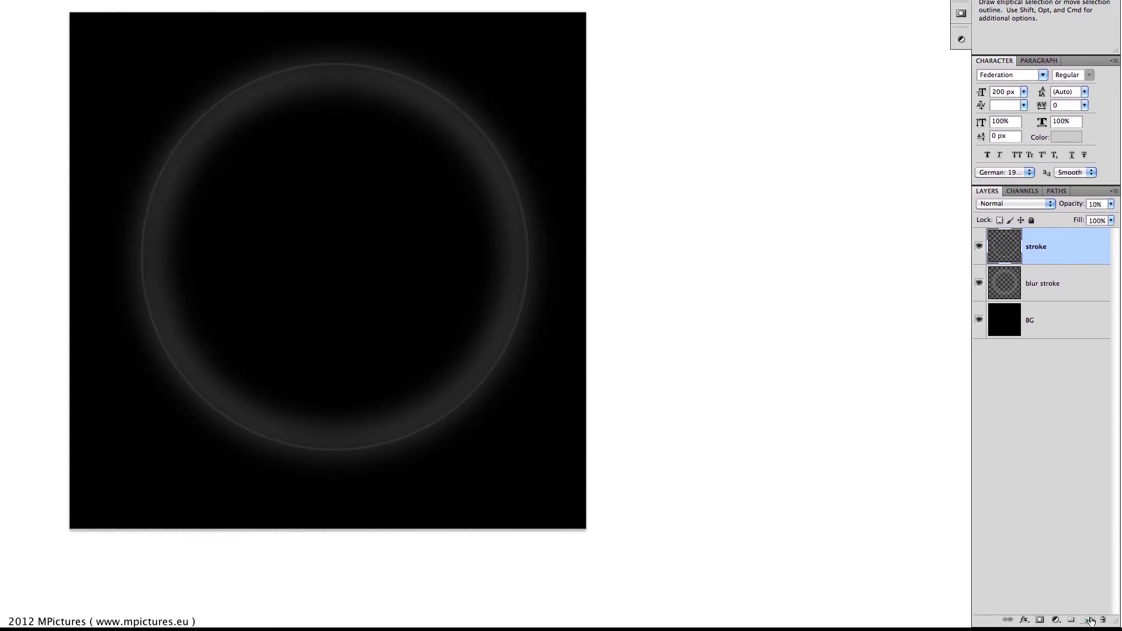
pyautogui.write('low light')
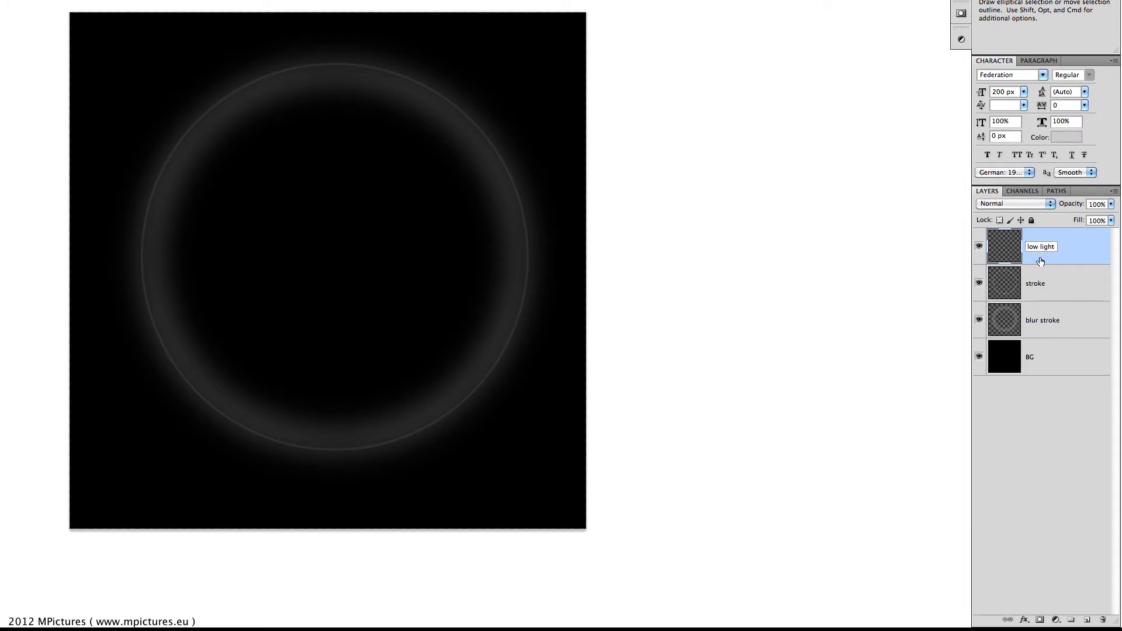
# Commit the 'low light' layer name and keep that layer selected.
pyautogui.press('Return')
pyautogui.click(1041, 283)
pyautogui.click(1049, 245)
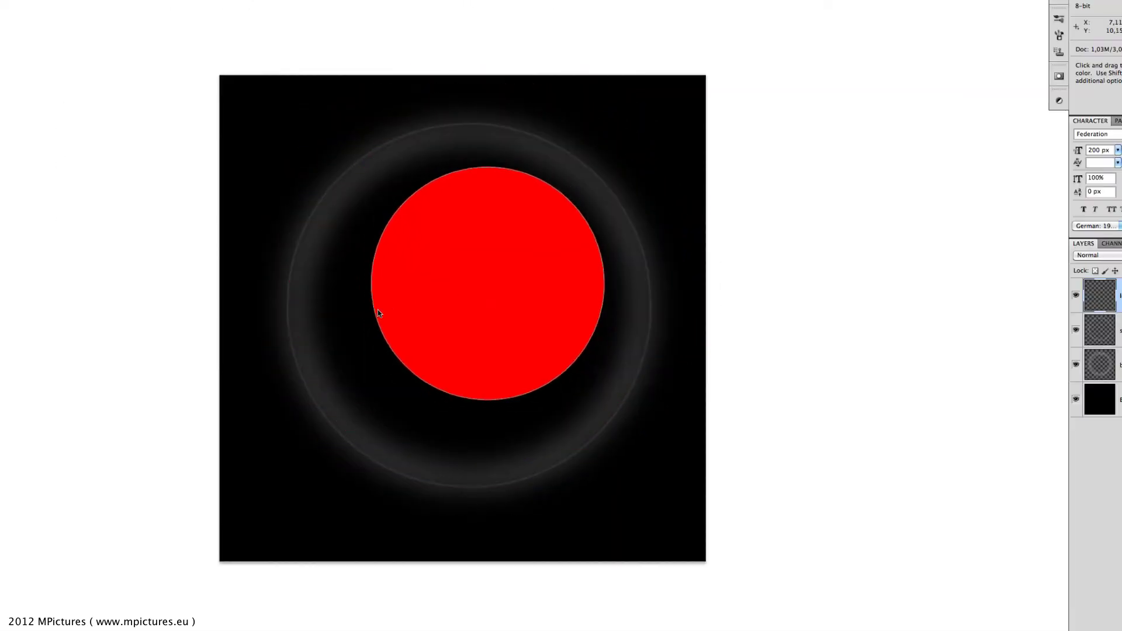
# With a 0% hardness, ~116 px brush, dab soft white highlights upper right and lower left.
pyautogui.rightClick(294, 314)
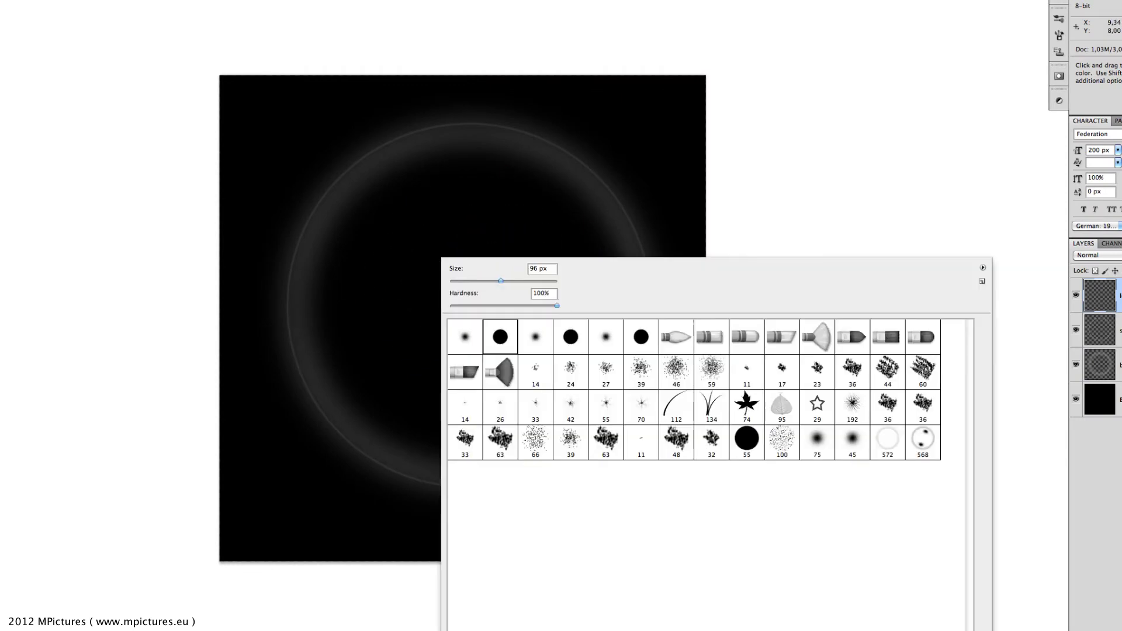
pyautogui.moveTo(493, 306); pyautogui.dragTo(387, 311)
pyautogui.moveTo(500, 282); pyautogui.dragTo(506, 282)
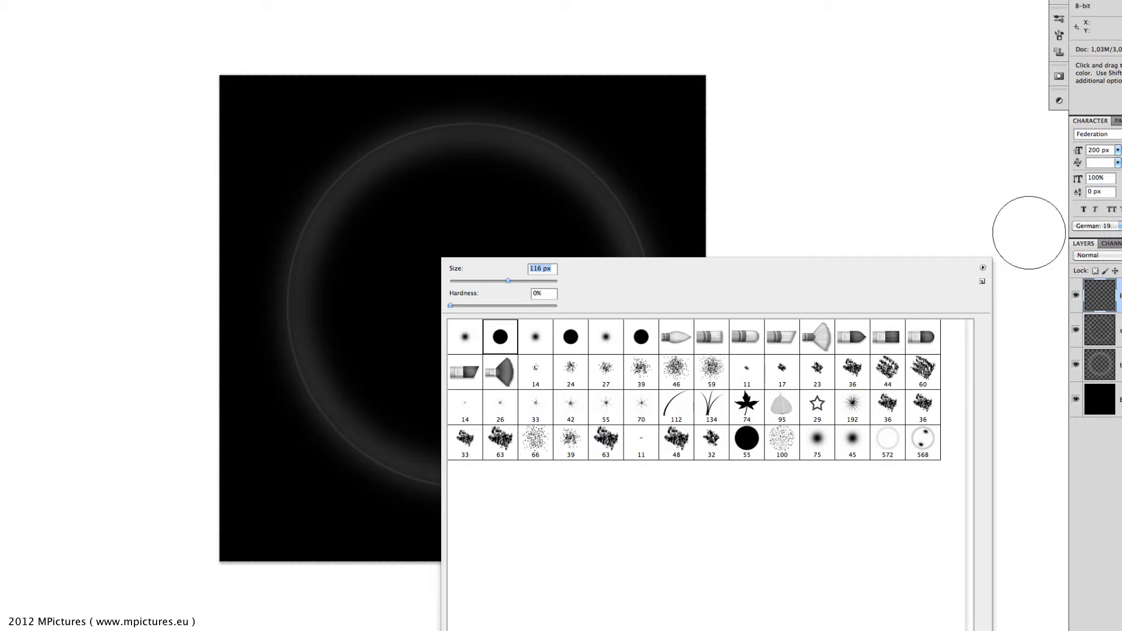
pyautogui.click(36, 274)
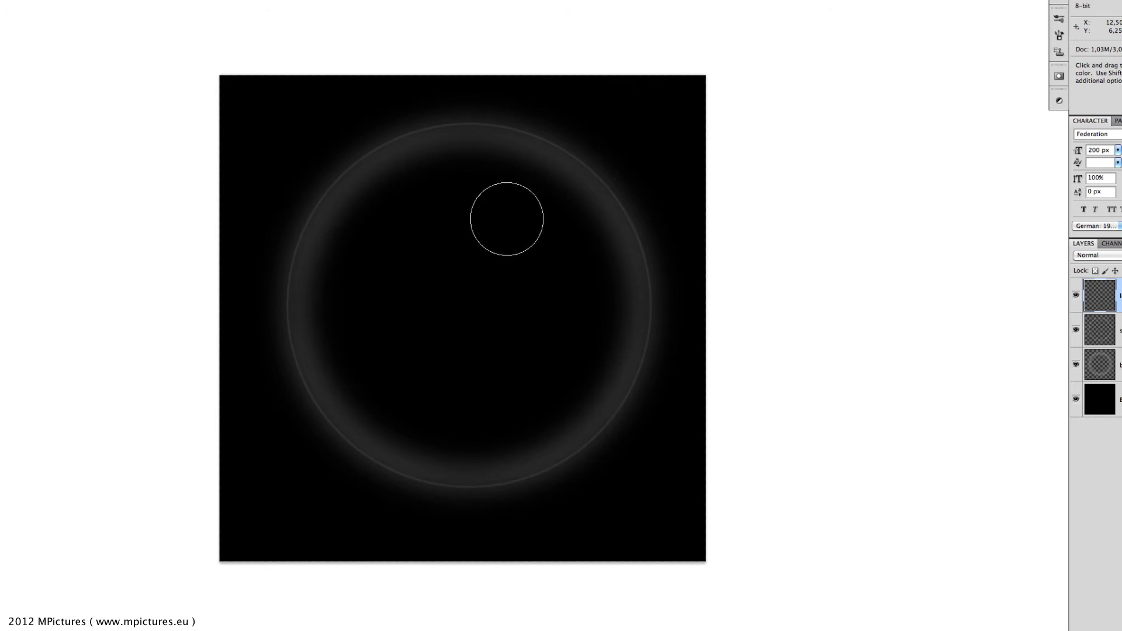
pyautogui.click(507, 220)
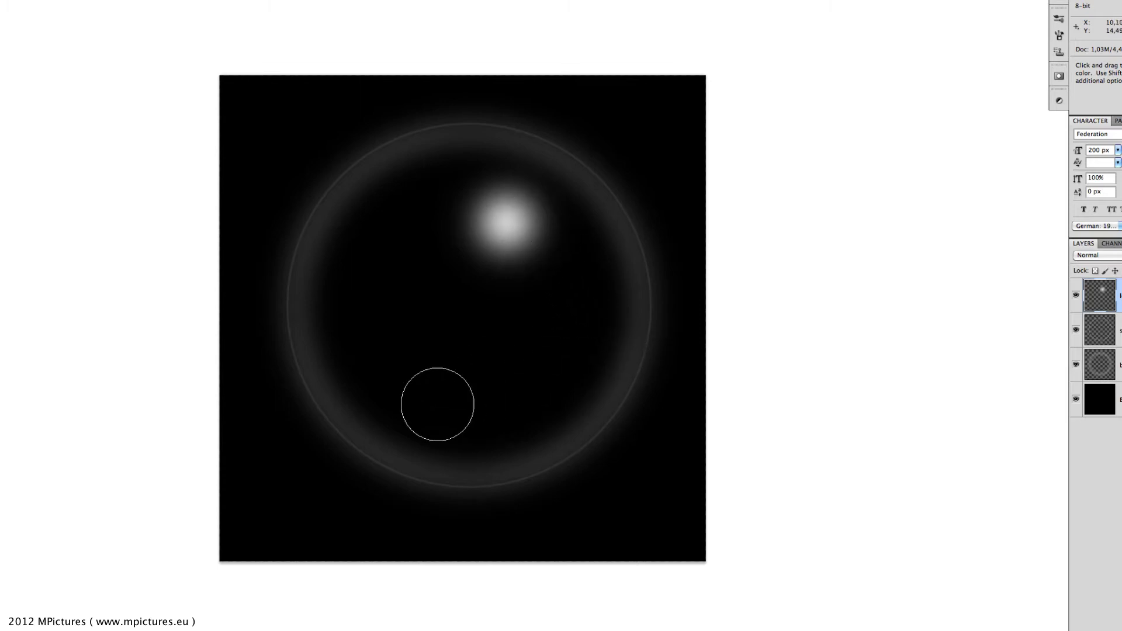
pyautogui.click(427, 393)
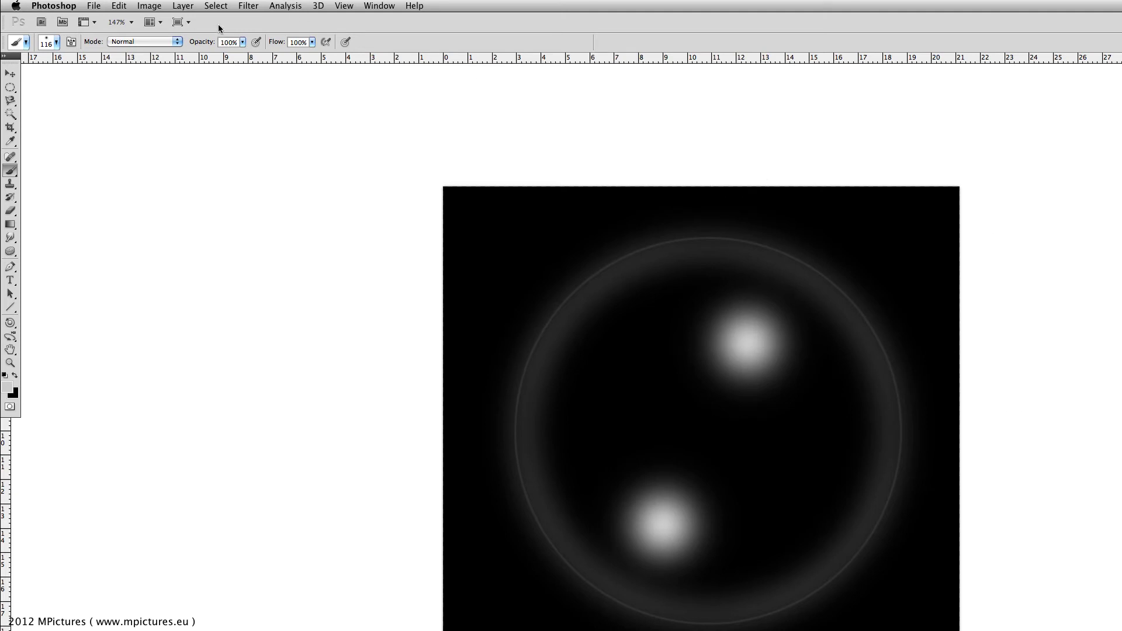
# Try a Pinch of about -50 on the highlight spots, then undo it.
pyautogui.click(247, 5)
pyautogui.moveTo(260, 153)
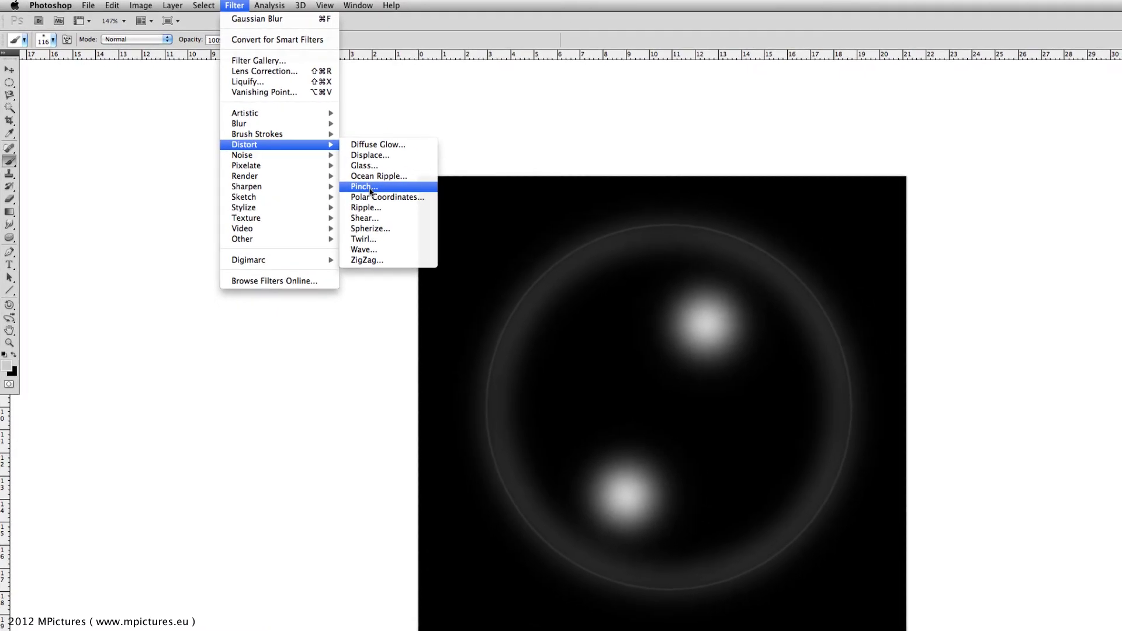
pyautogui.click(370, 187)
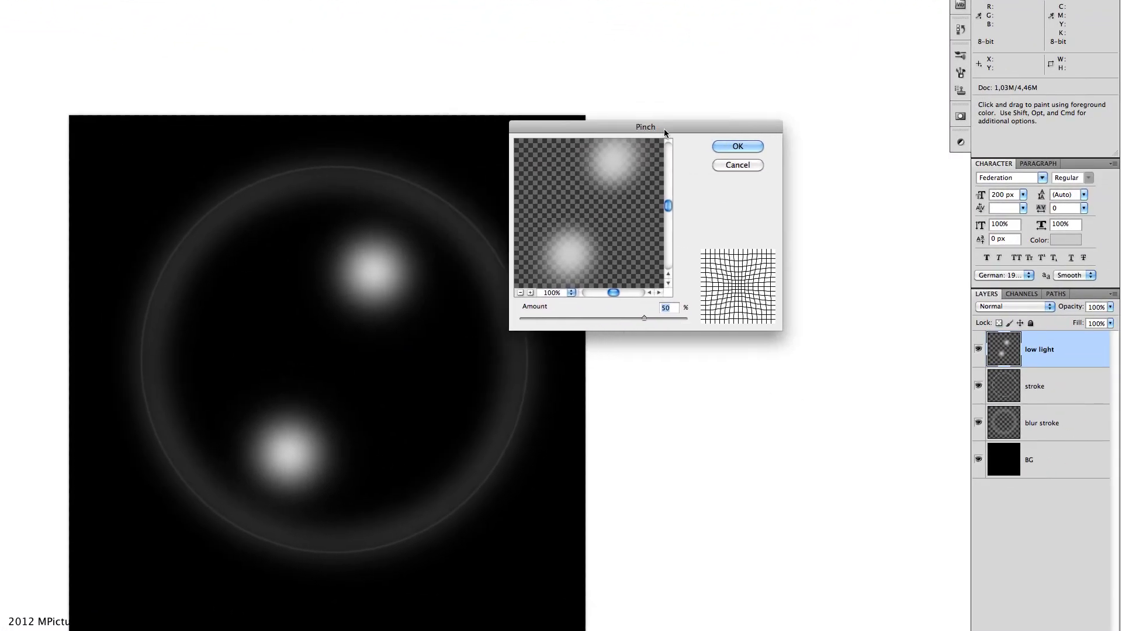
pyautogui.moveTo(455, 153); pyautogui.dragTo(716, 110)
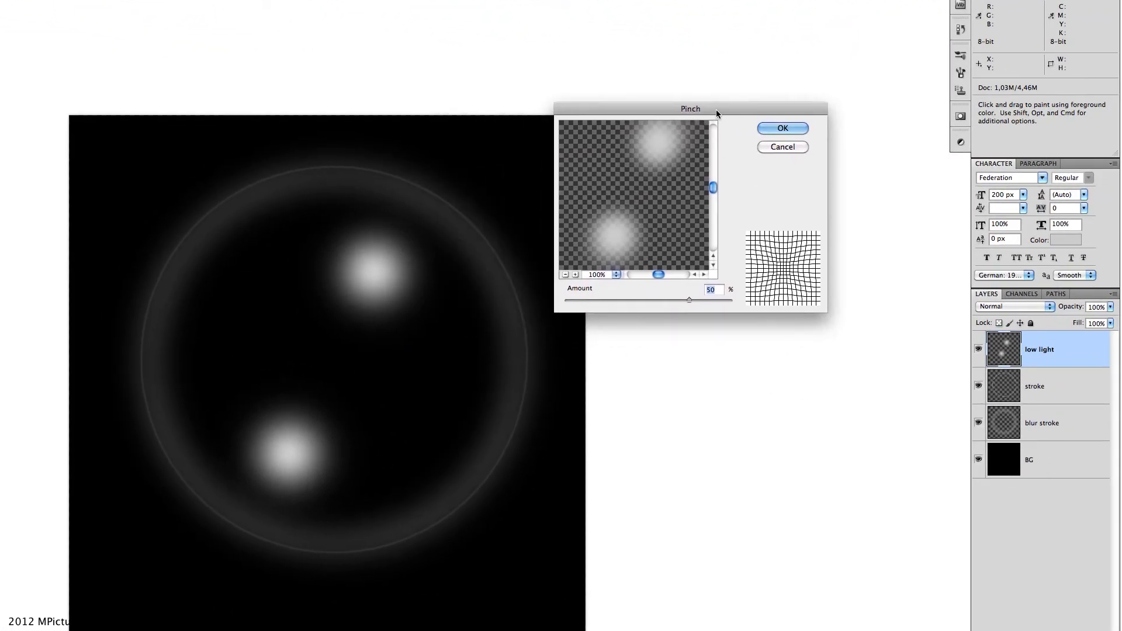
pyautogui.click(564, 274)
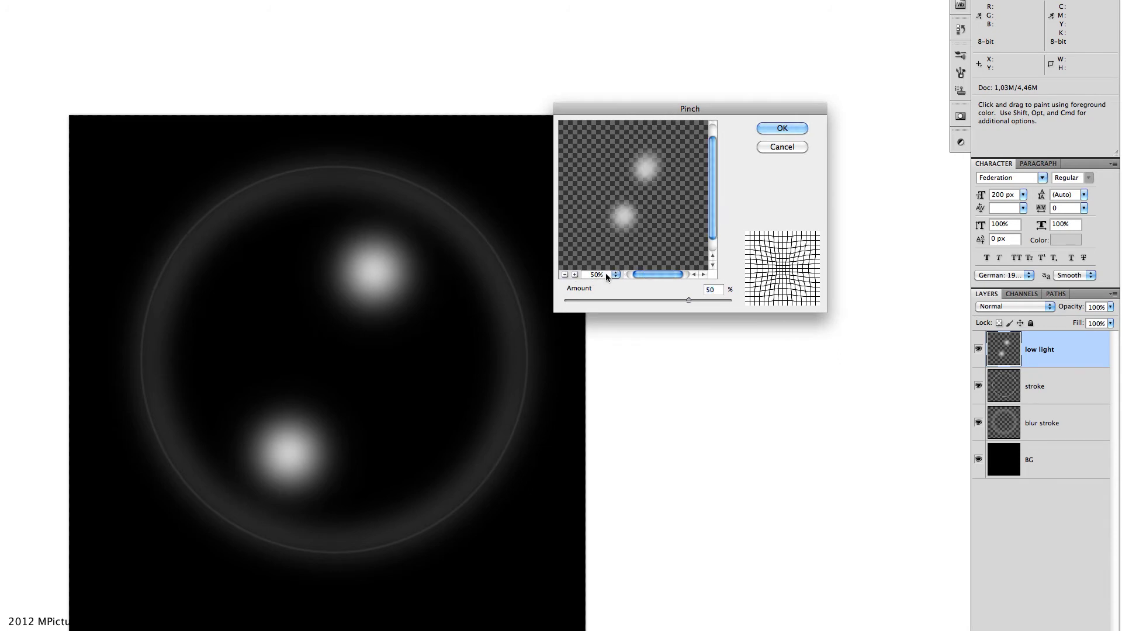
pyautogui.click(575, 275)
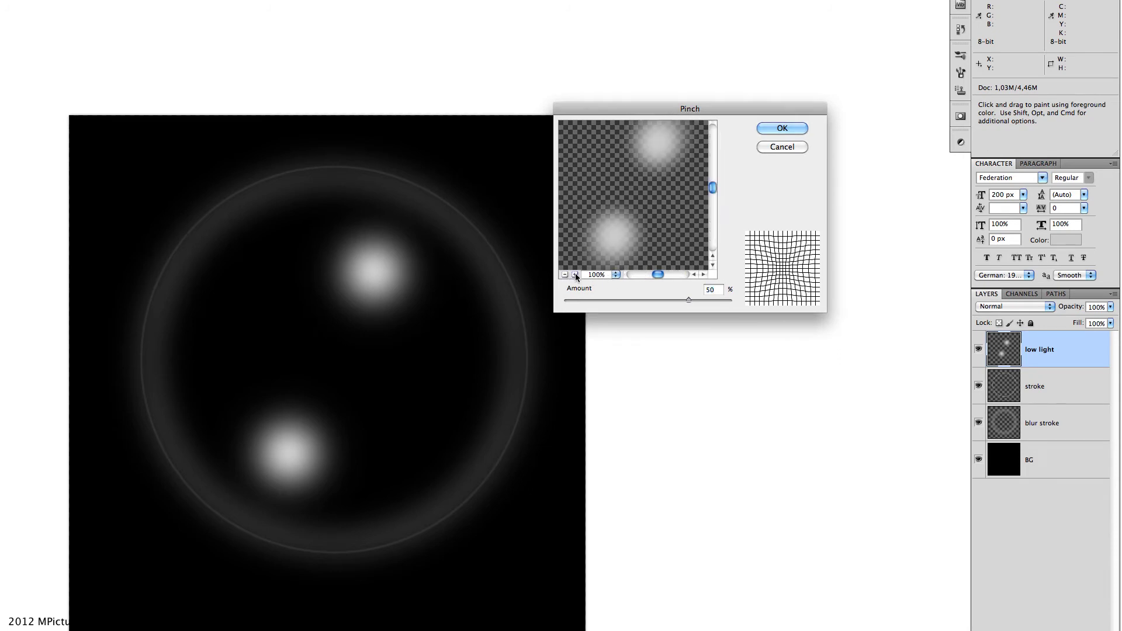
pyautogui.moveTo(687, 297); pyautogui.dragTo(609, 296)
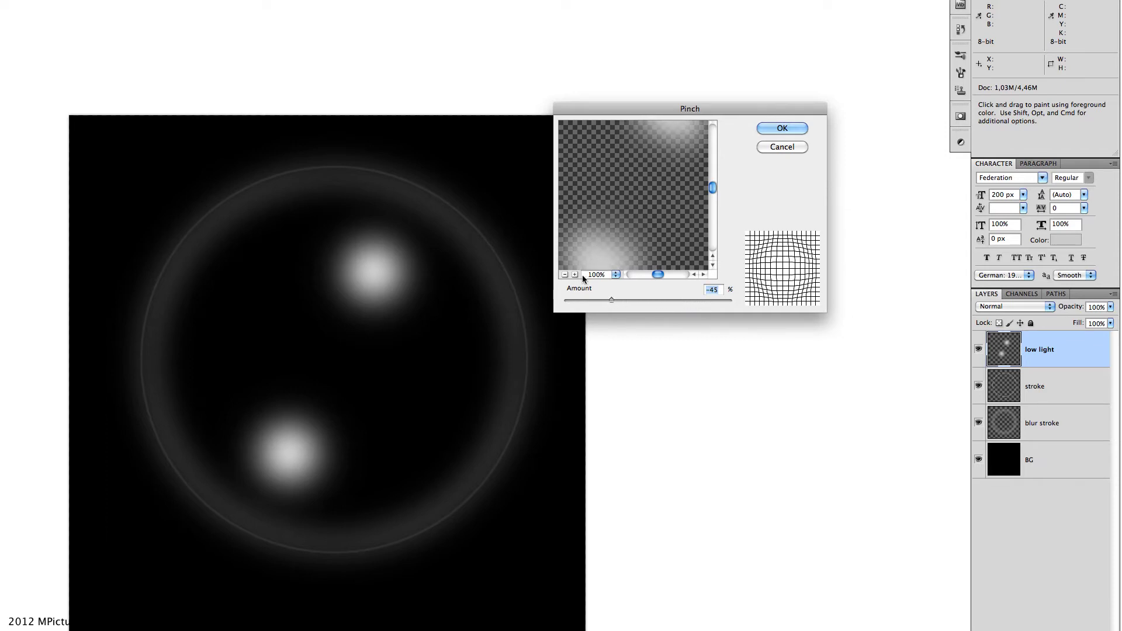
pyautogui.click(565, 275)
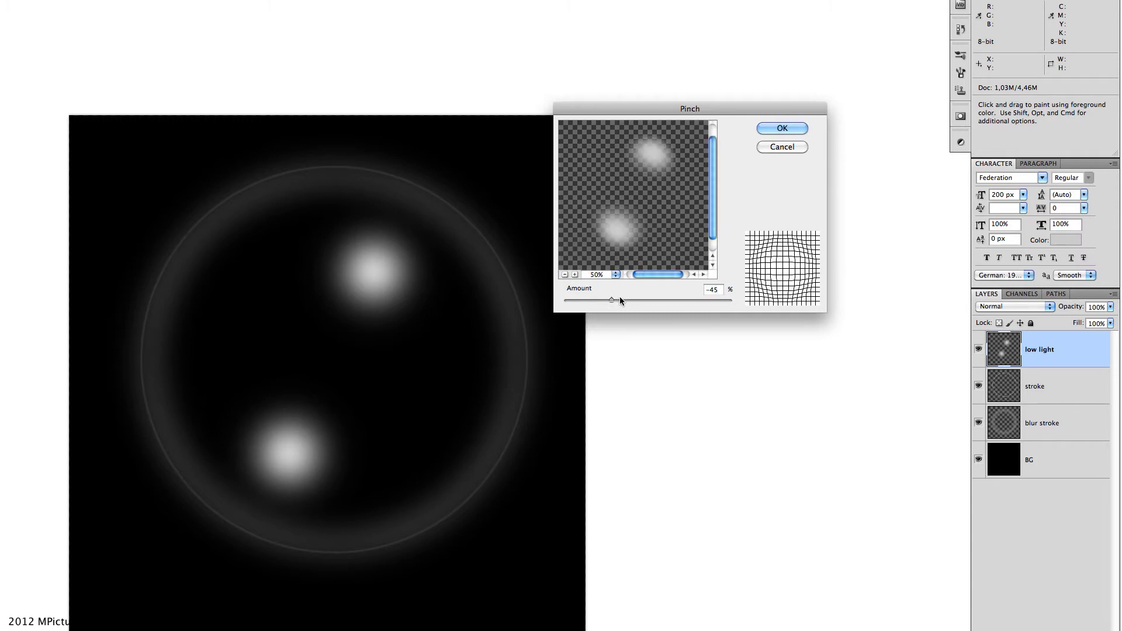
pyautogui.moveTo(612, 297); pyautogui.dragTo(606, 298)
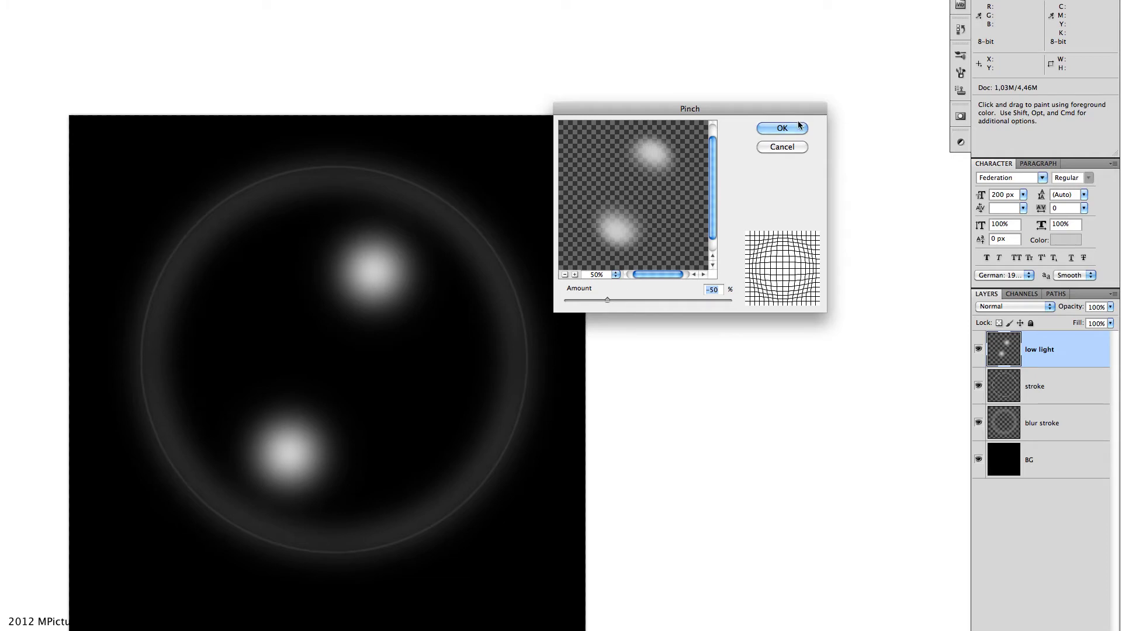
pyautogui.click(782, 128)
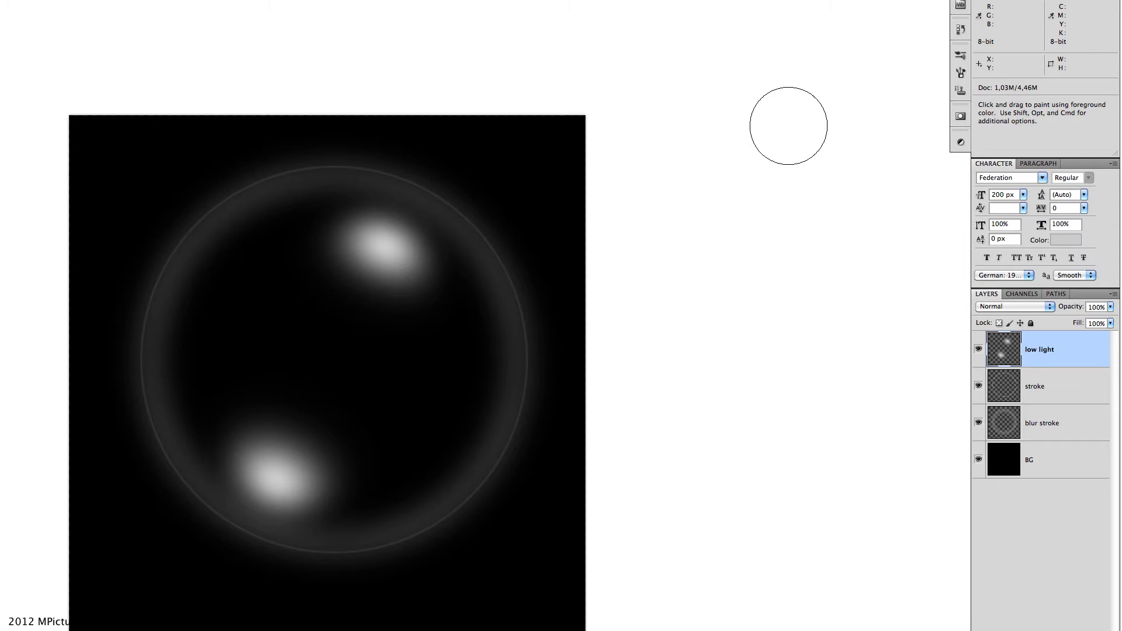
pyautogui.hotkey('ctrl', 'z')
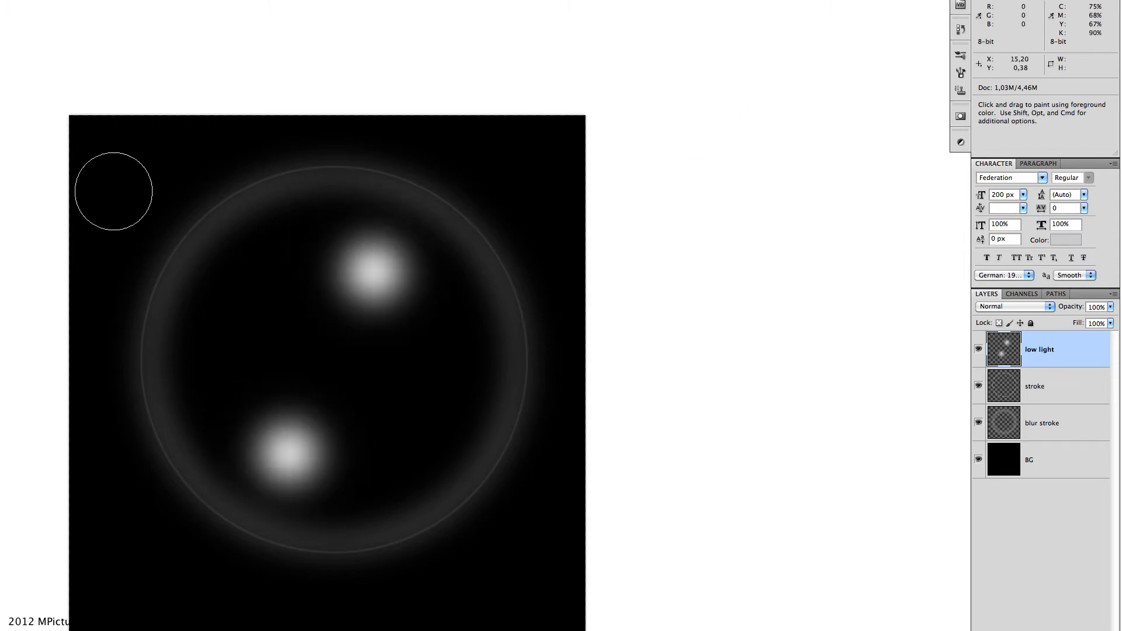
# Leave full-screen mode and load the 'stroke' channel as a selection.
pyautogui.press('f')
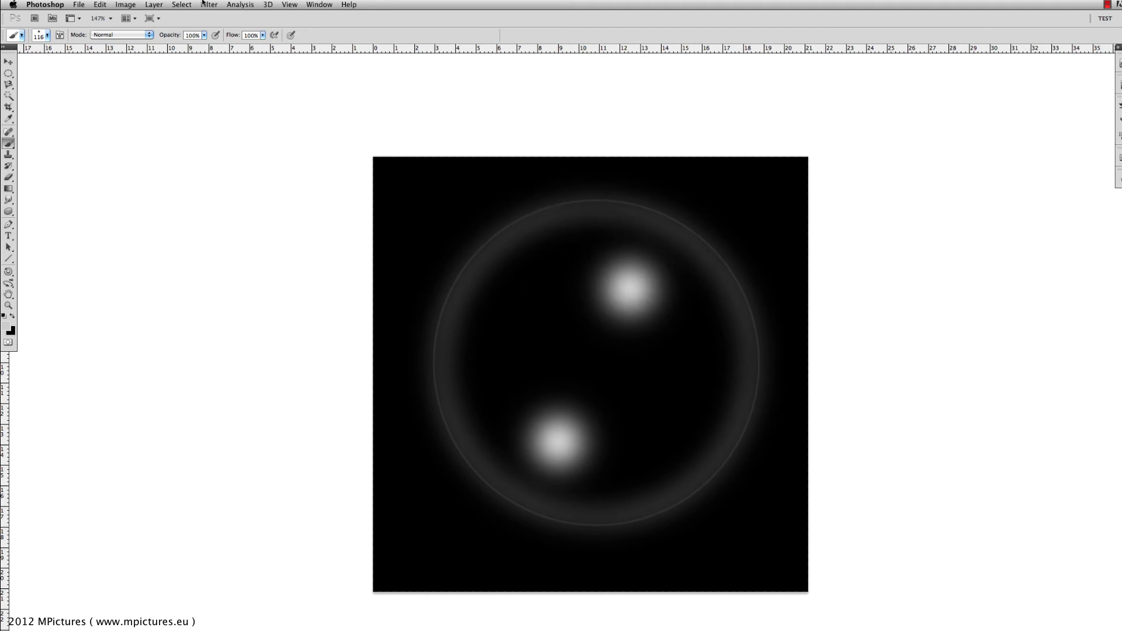
pyautogui.click(182, 5)
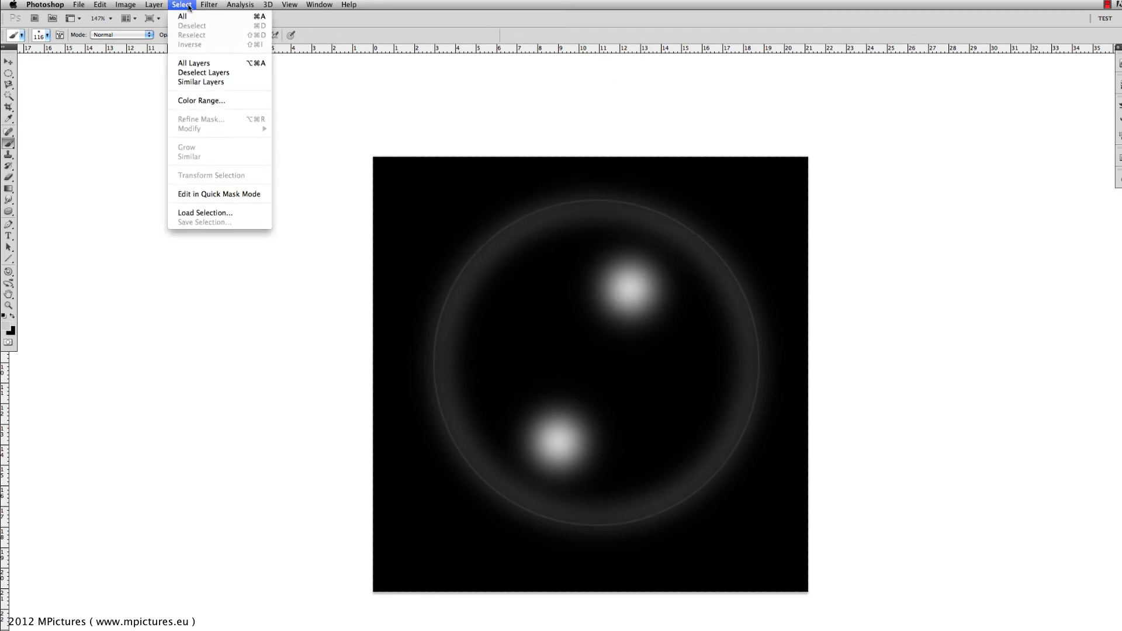
pyautogui.click(210, 217)
pyautogui.click(609, 306)
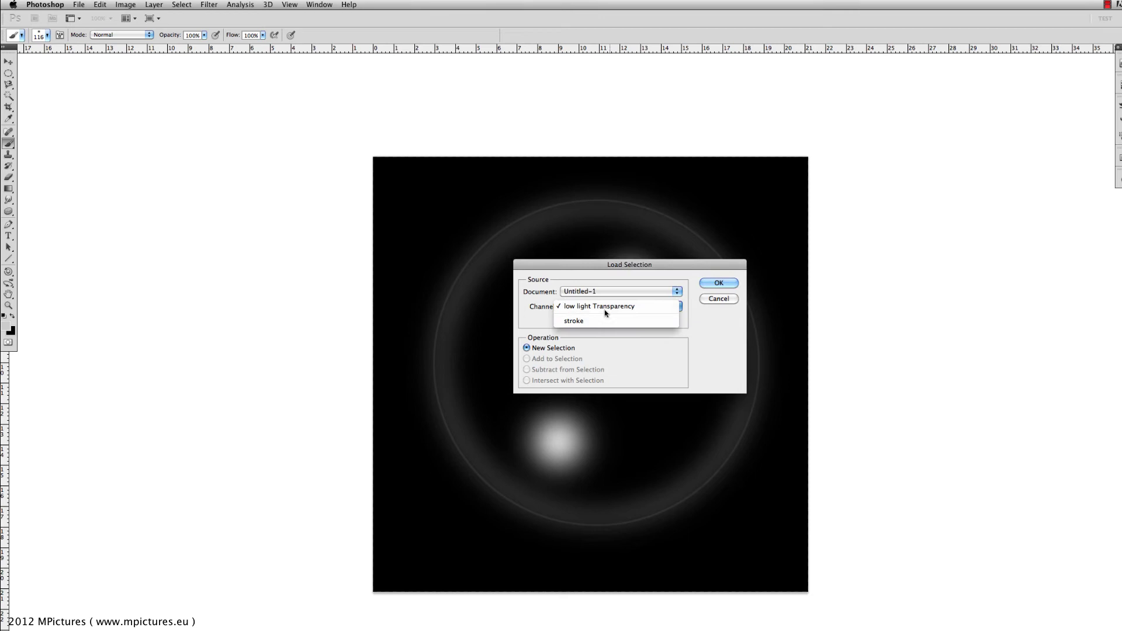
pyautogui.click(646, 316)
pyautogui.click(718, 284)
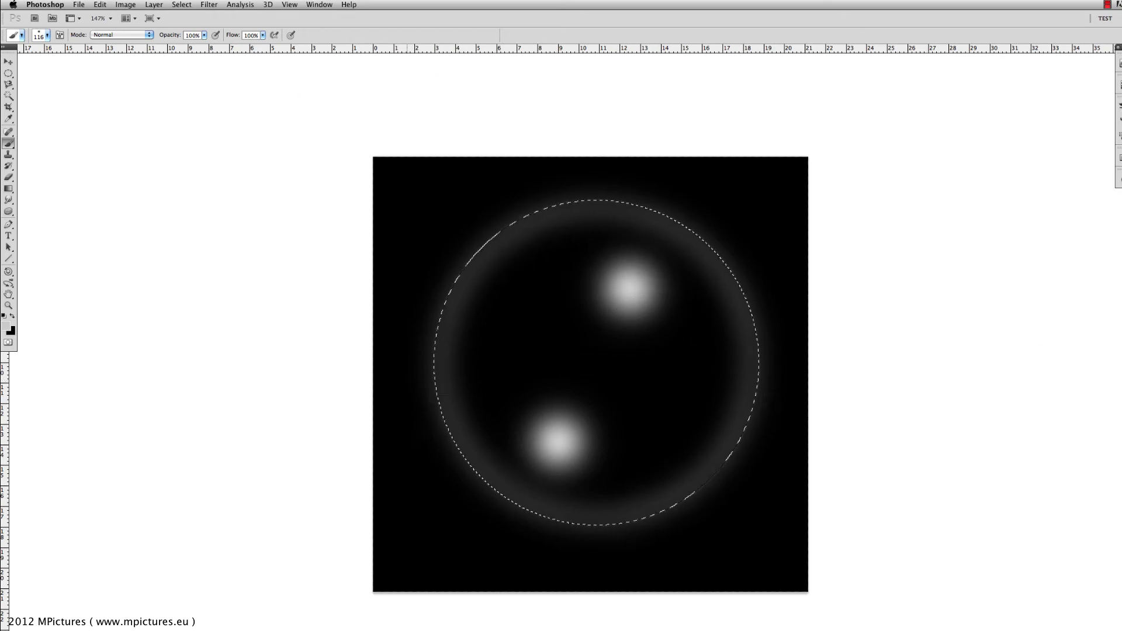
# Pinch the highlights at -50 inside the ring selection, then deselect.
pyautogui.click(210, 5)
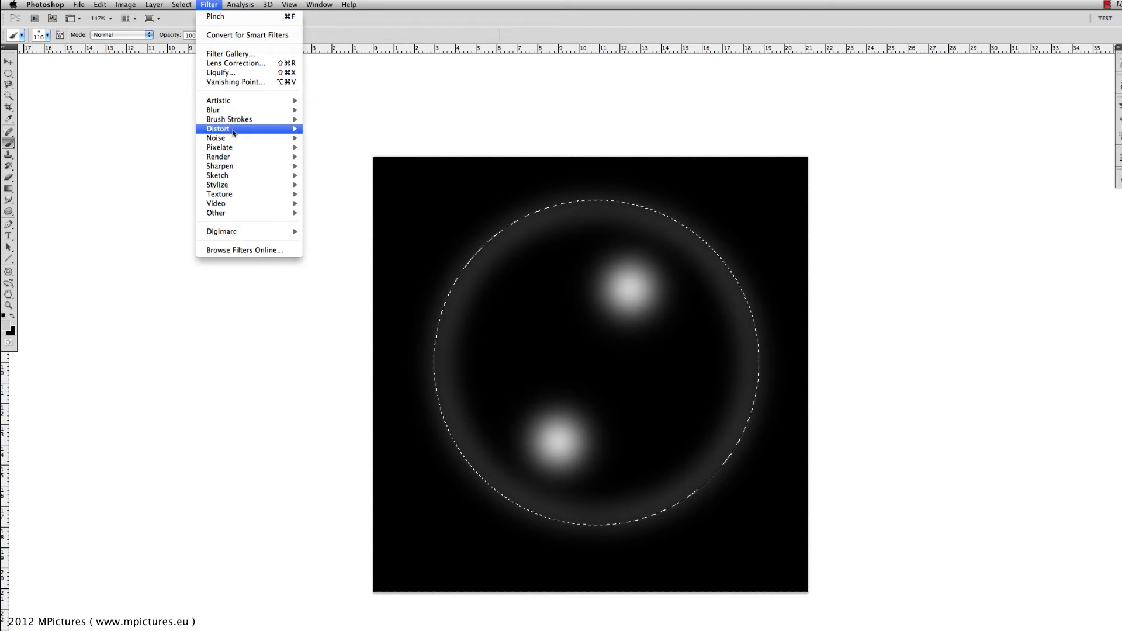
pyautogui.moveTo(219, 128)
pyautogui.click(327, 167)
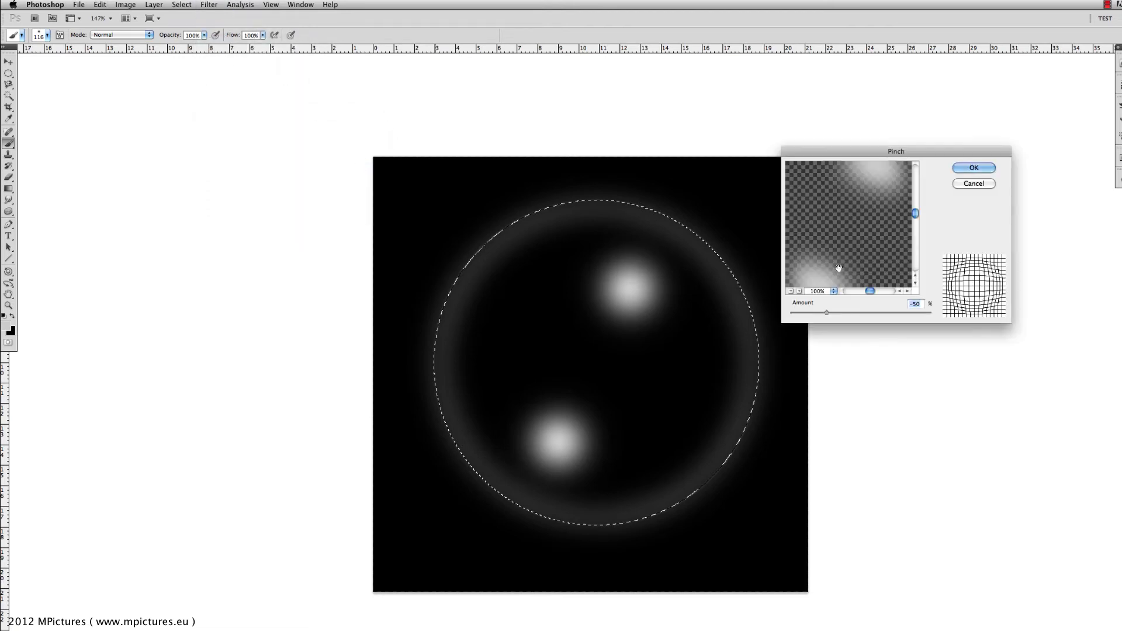
pyautogui.click(791, 291)
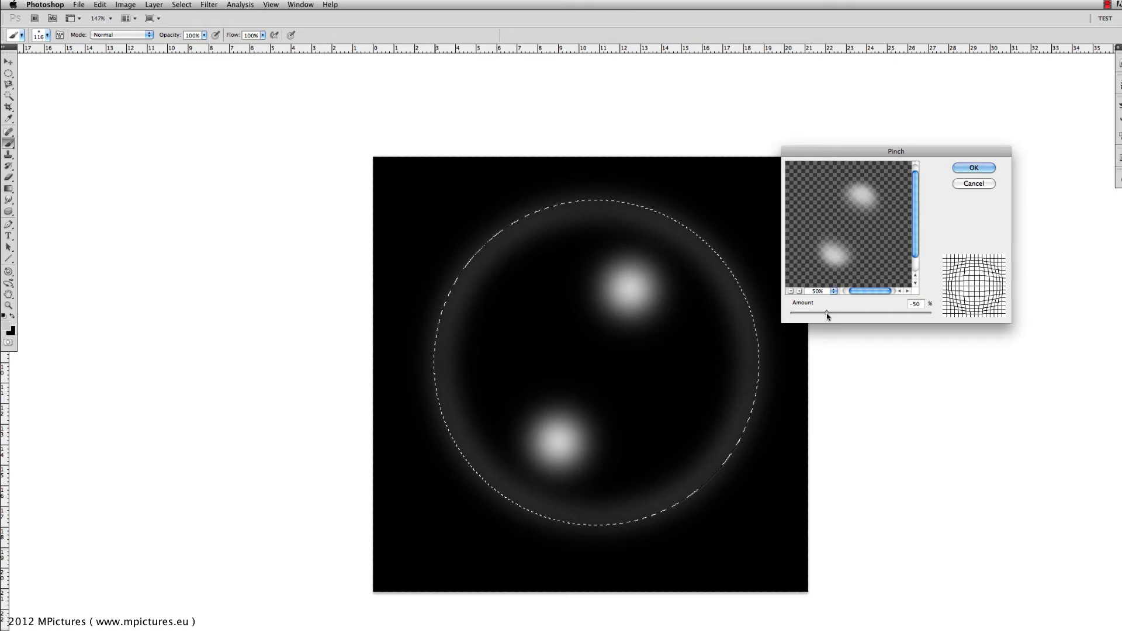
pyautogui.click(987, 168)
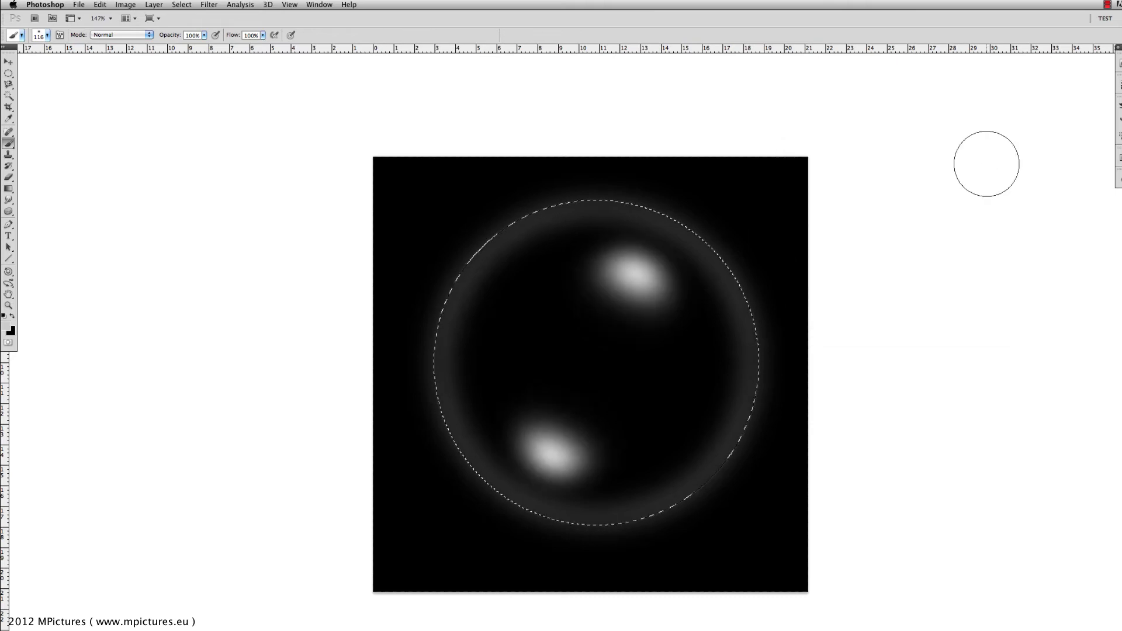
pyautogui.hotkey('ctrl', 'd')
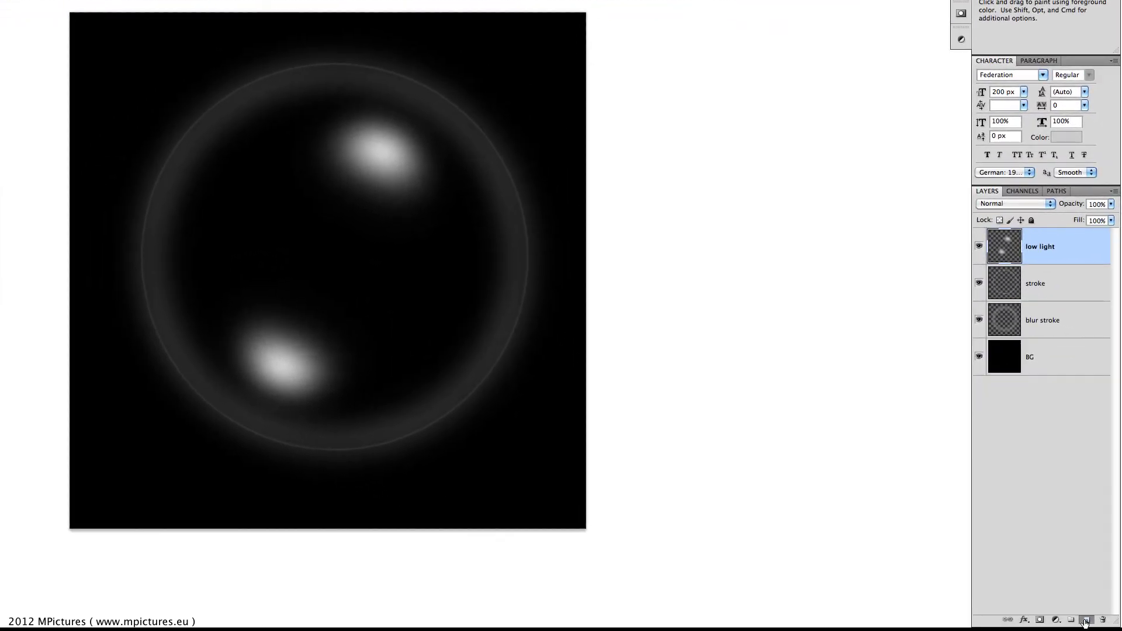
# Add a new layer above low light named 'hard light'.
pyautogui.click(1084, 621)
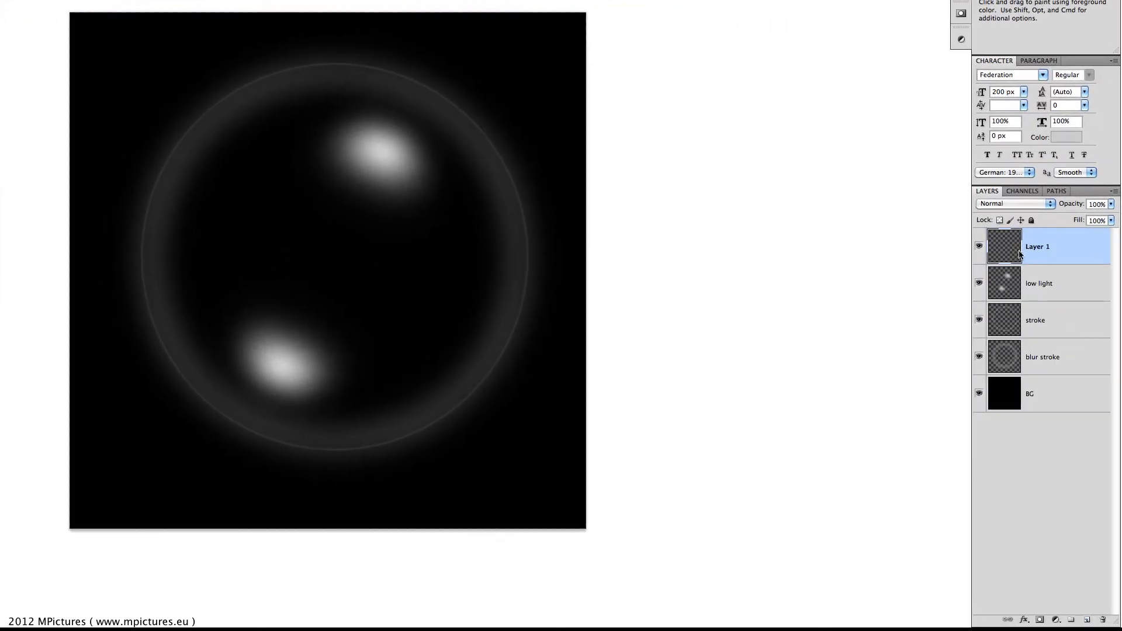
pyautogui.doubleClick(1038, 248)
pyautogui.write('hard light')
pyautogui.press('Return')
# With a small 100% hardness brush, paint bright cores onto both highlight spots.
pyautogui.rightClick(329, 199)
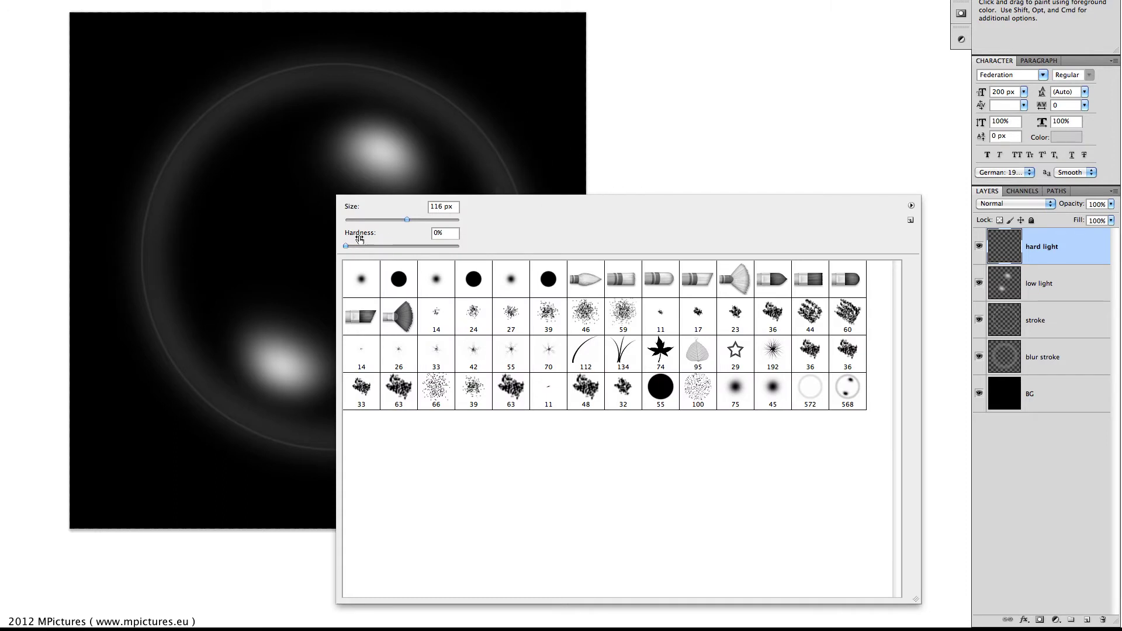
pyautogui.moveTo(345, 245); pyautogui.dragTo(501, 257)
pyautogui.click(560, 226)
pyautogui.moveTo(407, 220); pyautogui.dragTo(363, 219)
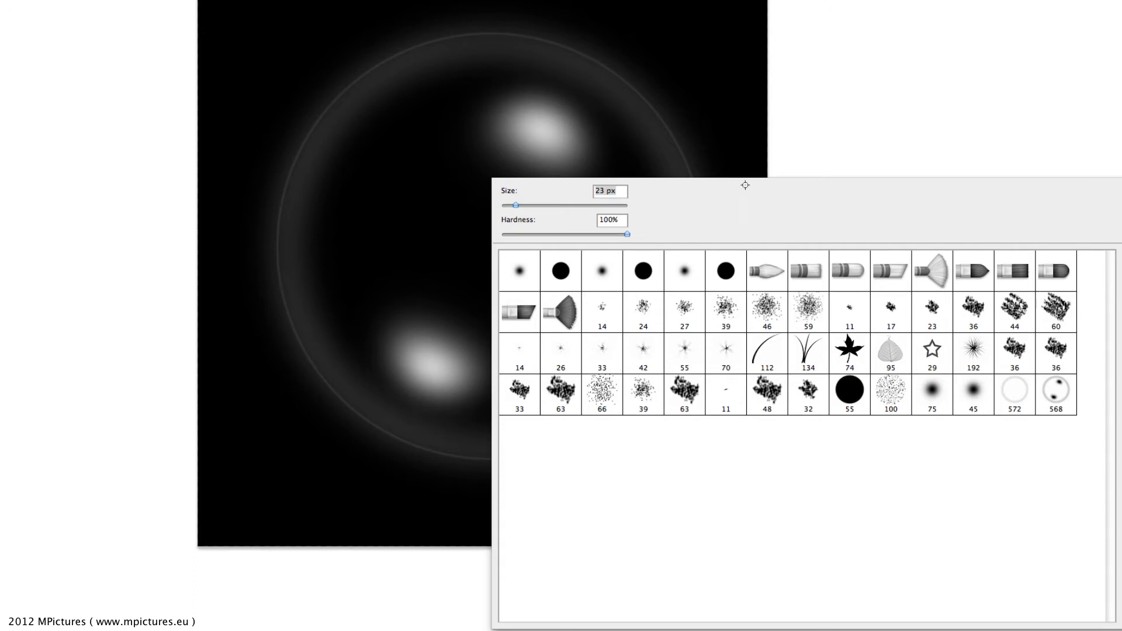
pyautogui.scroll(2, 688, 111)
pyautogui.click(912, 105)
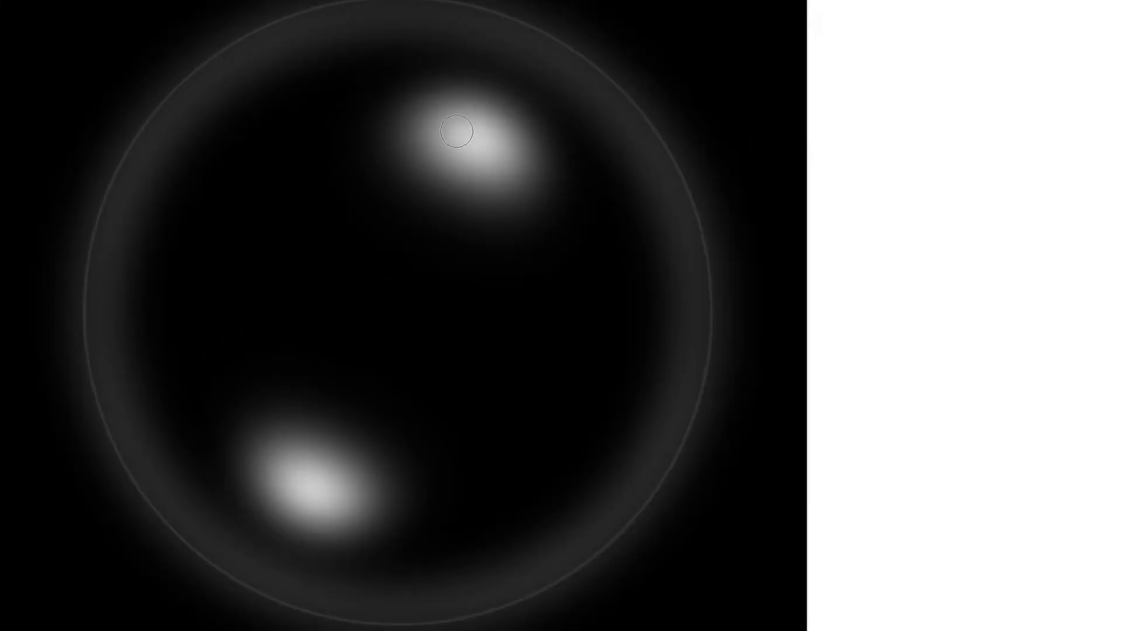
pyautogui.moveTo(457, 128); pyautogui.dragTo(481, 147)
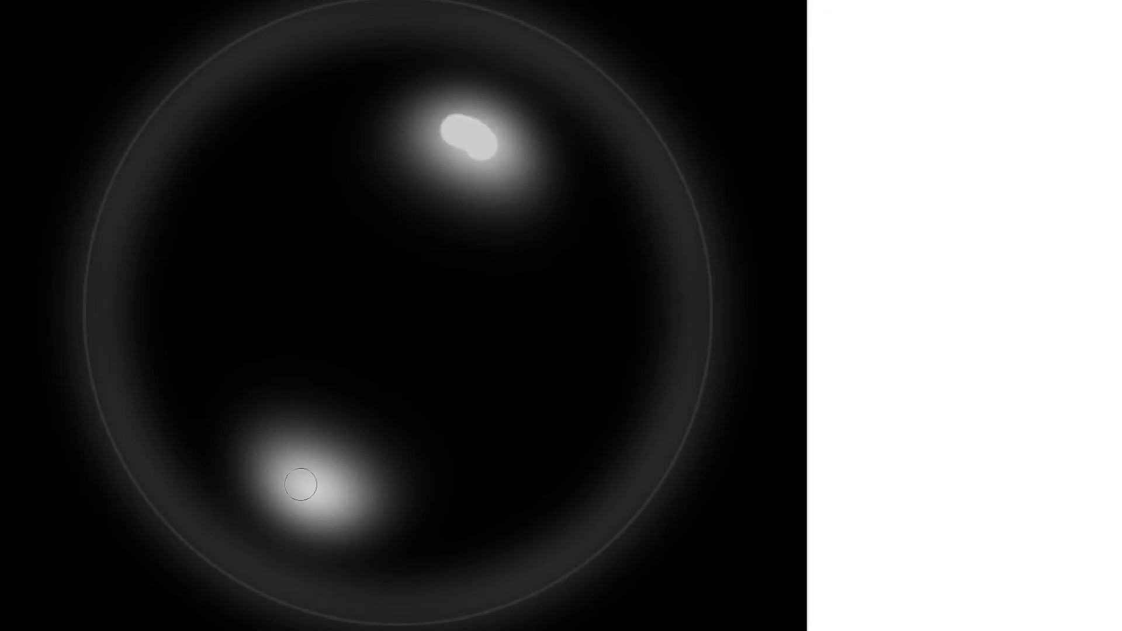
pyautogui.moveTo(296, 478); pyautogui.dragTo(333, 494)
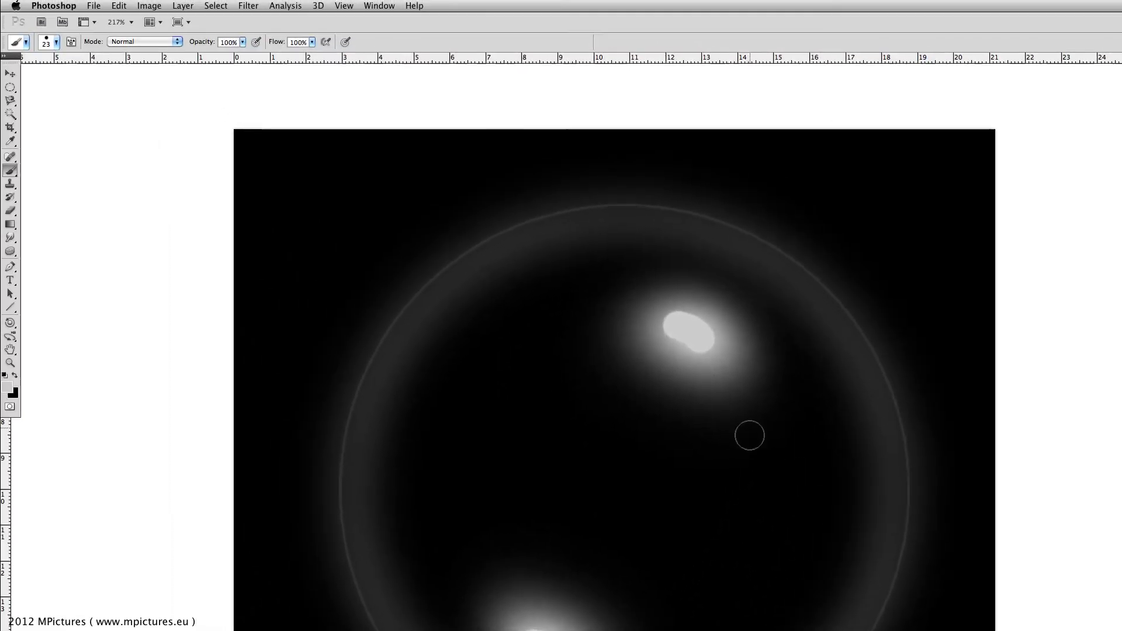
# Soften the hard light cores with a small-radius Gaussian Blur.
pyautogui.scroll(-3, 750, 435)
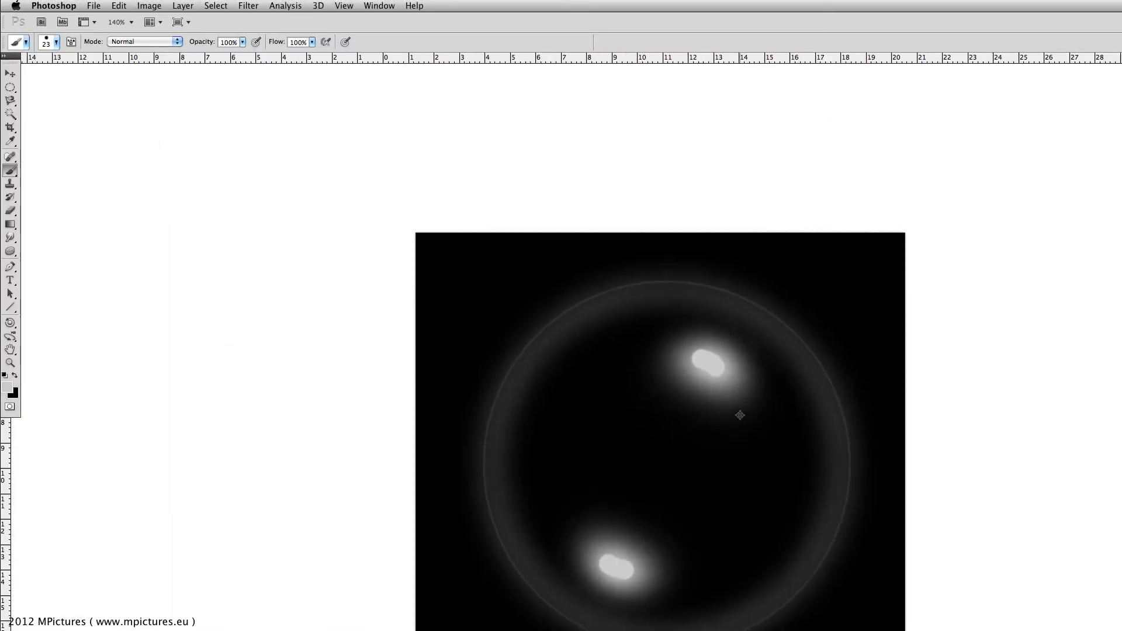
pyautogui.scroll(-1, 742, 417)
pyautogui.scroll(2, 740, 415)
pyautogui.scroll(-1, 740, 415)
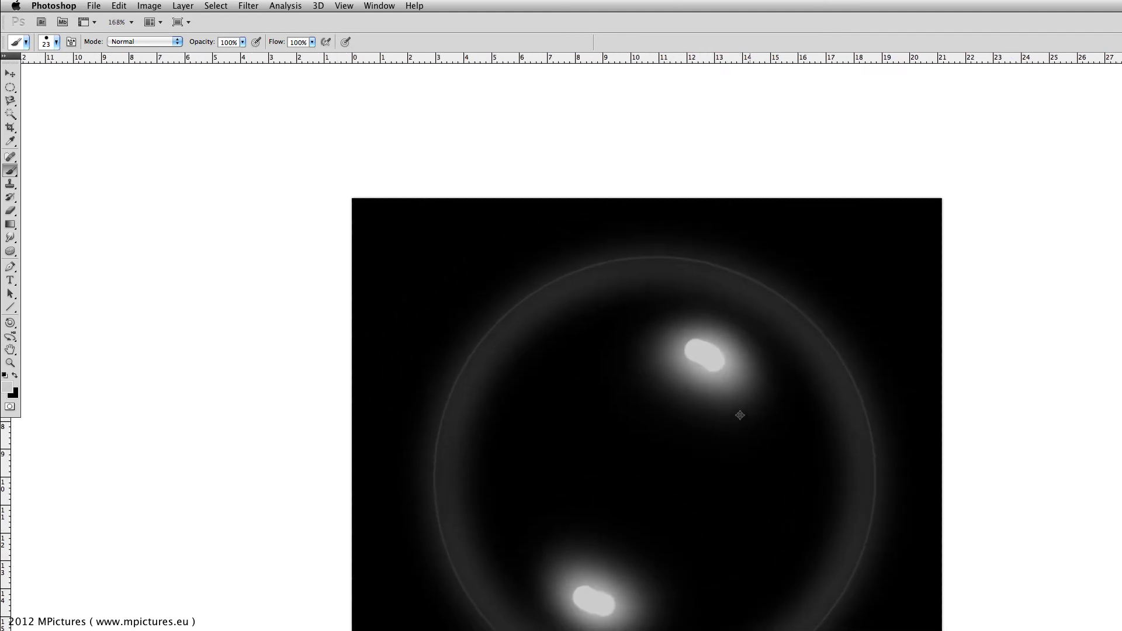
pyautogui.click(249, 7)
pyautogui.moveTo(272, 142)
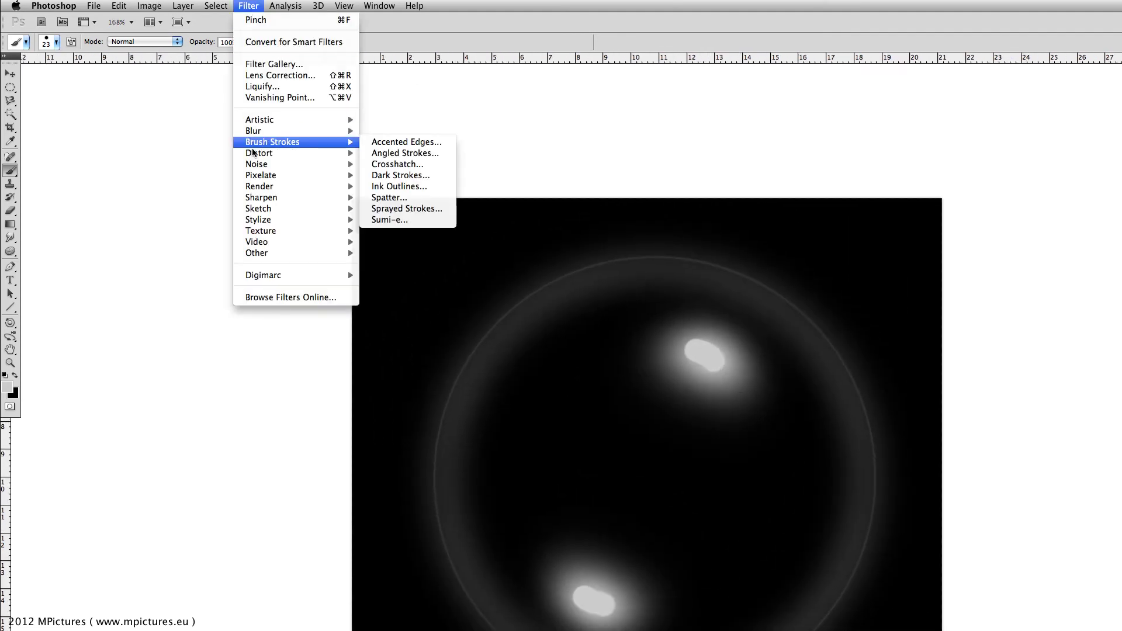
pyautogui.click(402, 175)
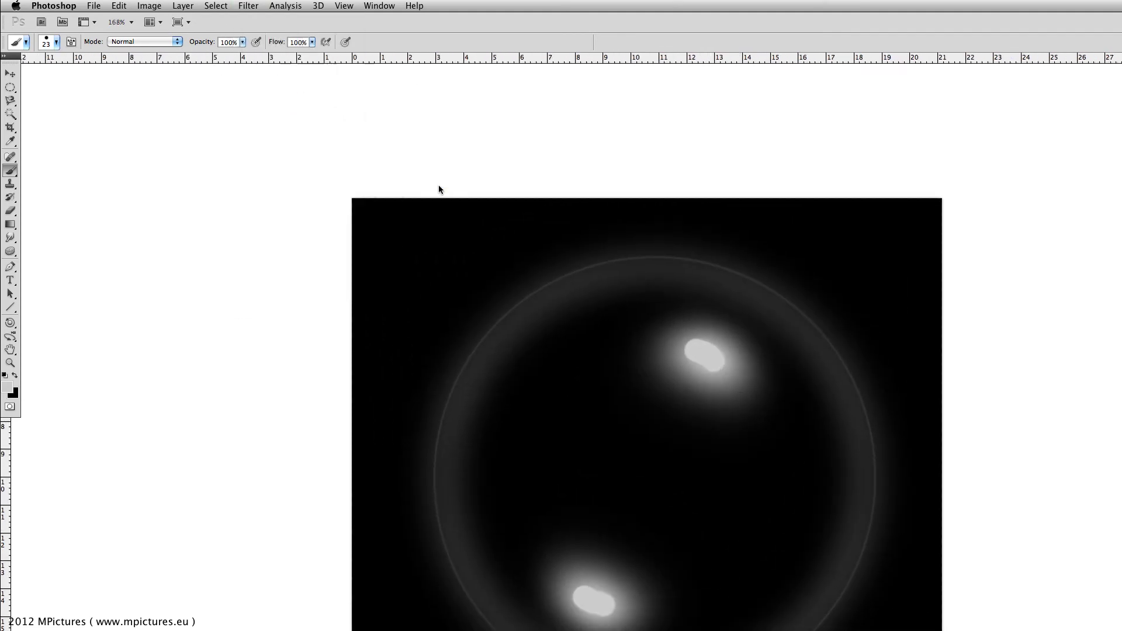
pyautogui.moveTo(1015, 498); pyautogui.dragTo(986, 487)
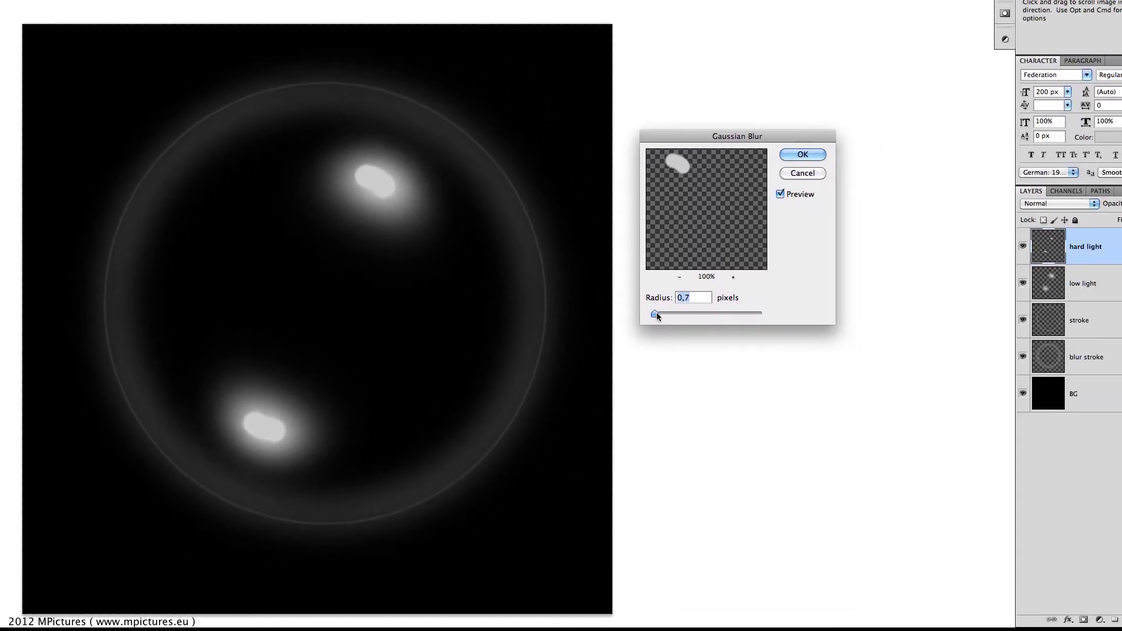
pyautogui.moveTo(657, 316); pyautogui.dragTo(657, 313)
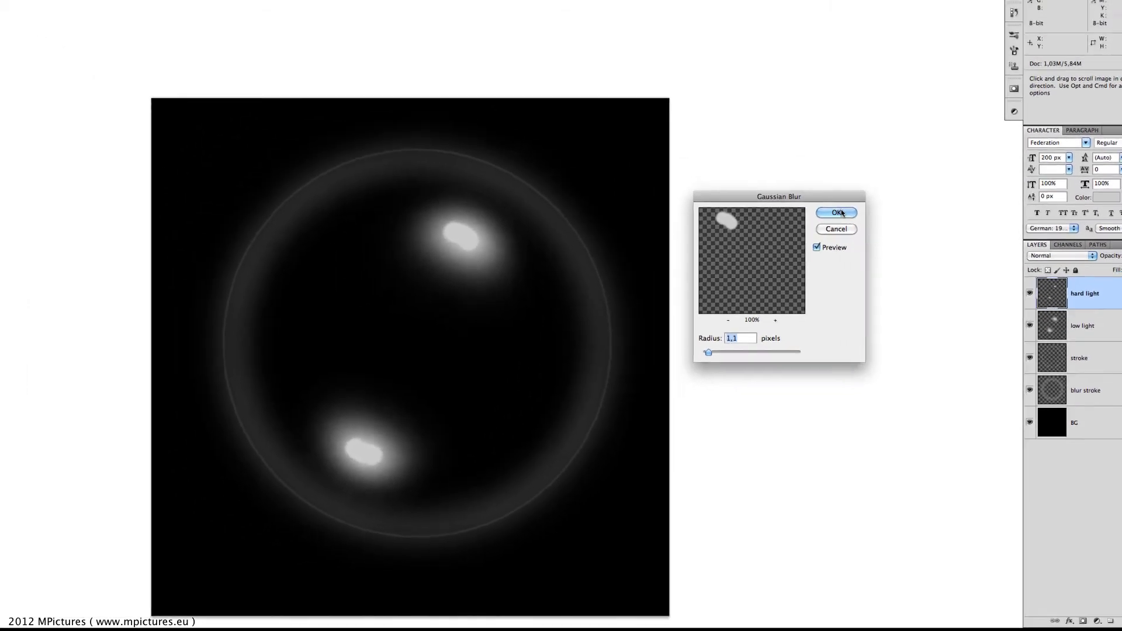
pyautogui.click(799, 155)
# At Actual Pixels zoom, apply a second Gaussian Blur of about 2.3 px.
pyautogui.press('z')
pyautogui.rightClick(534, 323)
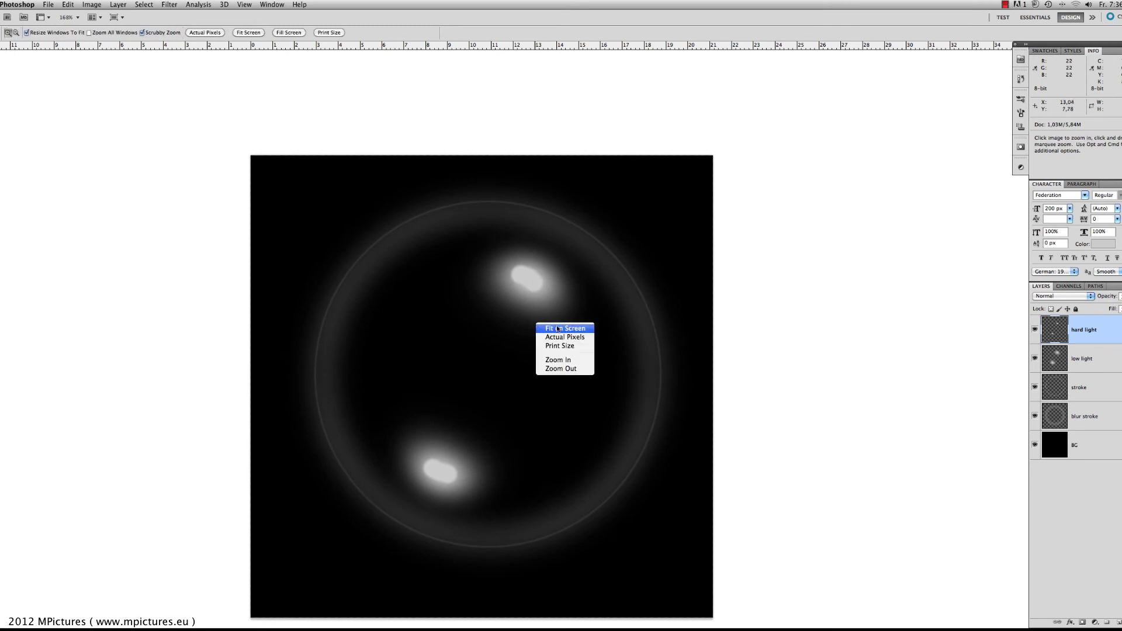
pyautogui.click(572, 337)
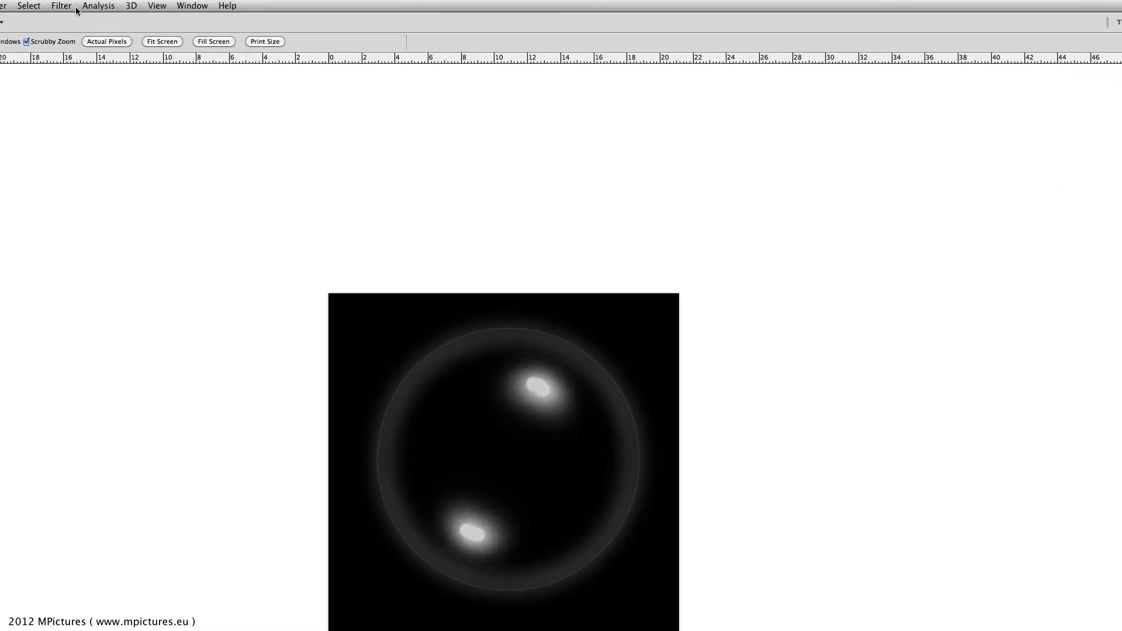
pyautogui.click(67, 6)
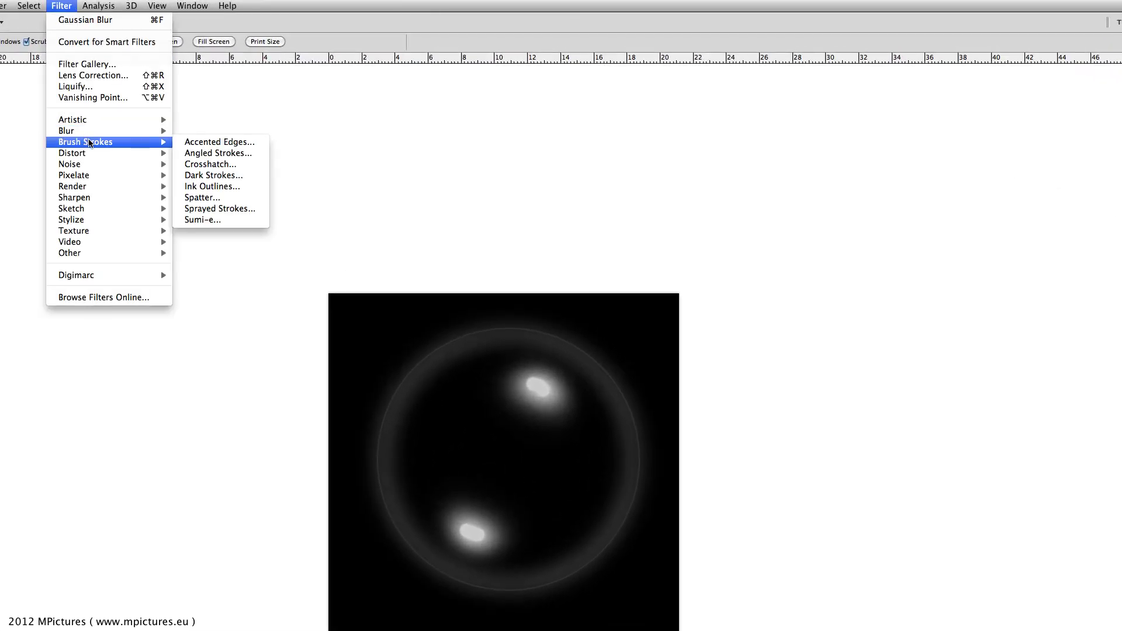
pyautogui.moveTo(66, 130)
pyautogui.click(221, 176)
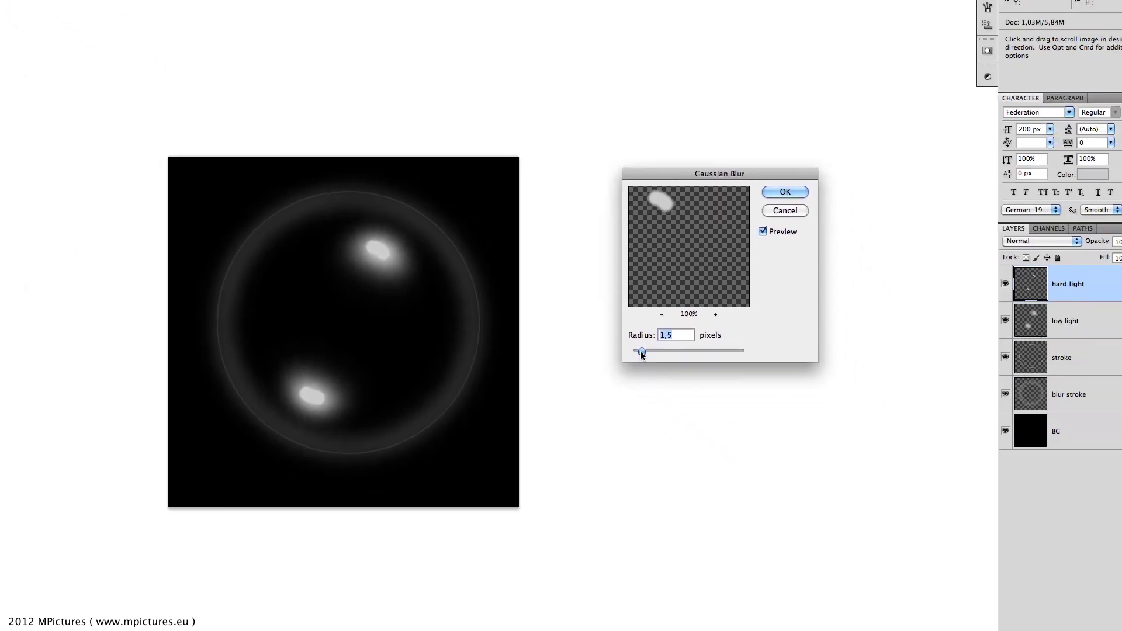
pyautogui.moveTo(781, 471); pyautogui.dragTo(785, 471)
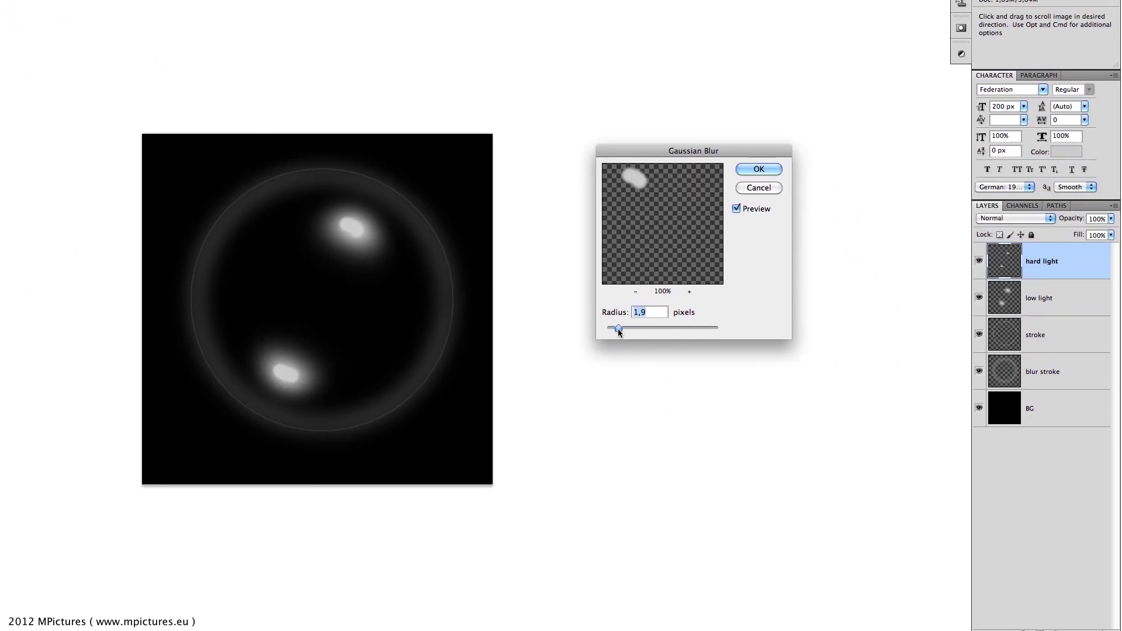
pyautogui.moveTo(618, 329); pyautogui.dragTo(619, 329)
pyautogui.click(758, 170)
pyautogui.keyDown('alt'); pyautogui.click(343, 316); pyautogui.keyUp('alt')
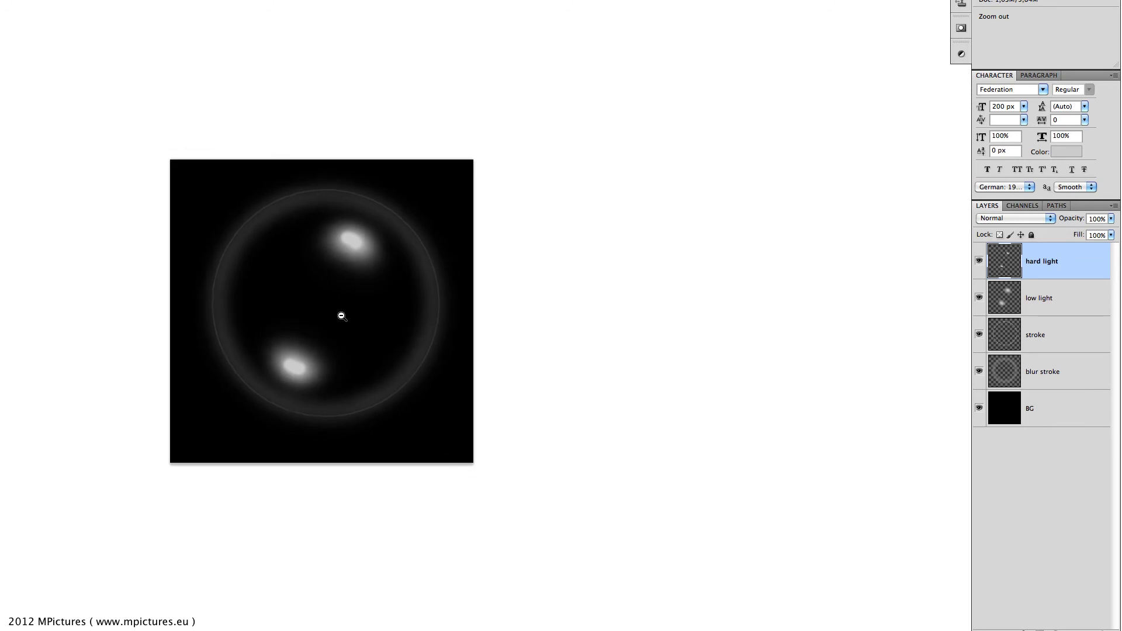
pyautogui.keyDown('alt'); pyautogui.click(354, 323); pyautogui.keyUp('alt')
pyautogui.scroll(1, 356, 320)
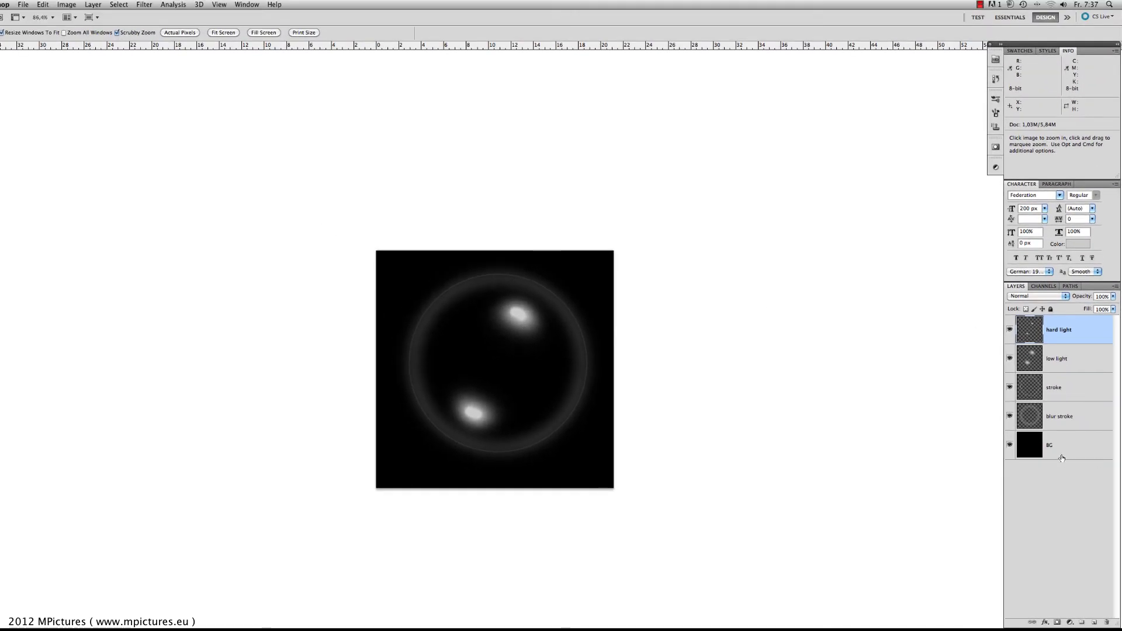
# Hide the black BG layer, then select hard light and finally low light.
pyautogui.click(1036, 455)
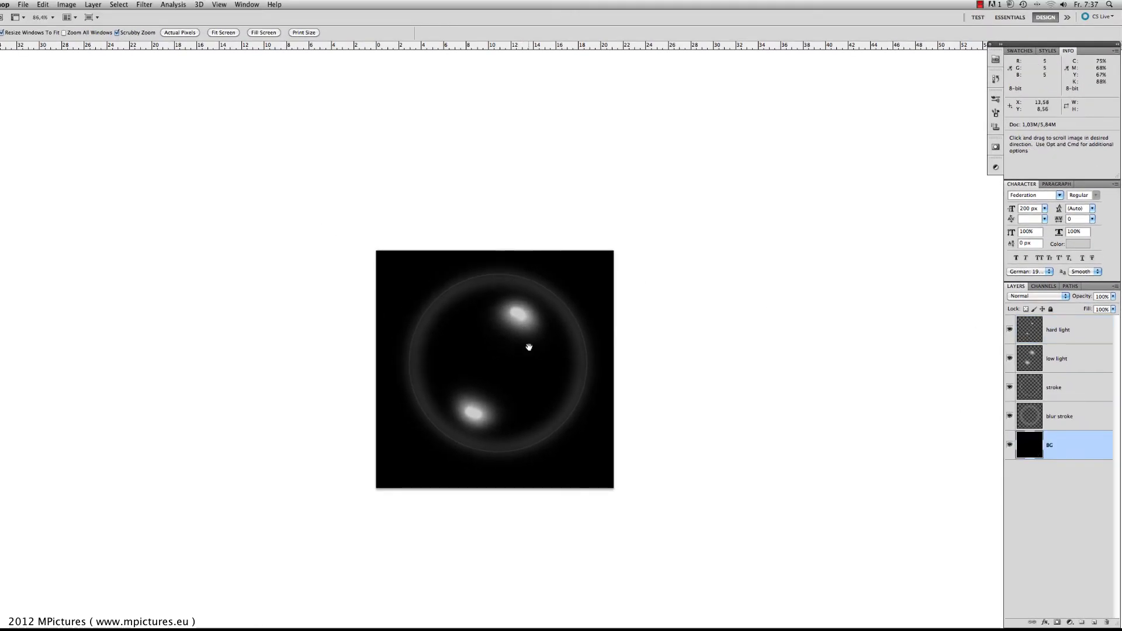
pyautogui.moveTo(528, 345); pyautogui.dragTo(549, 310)
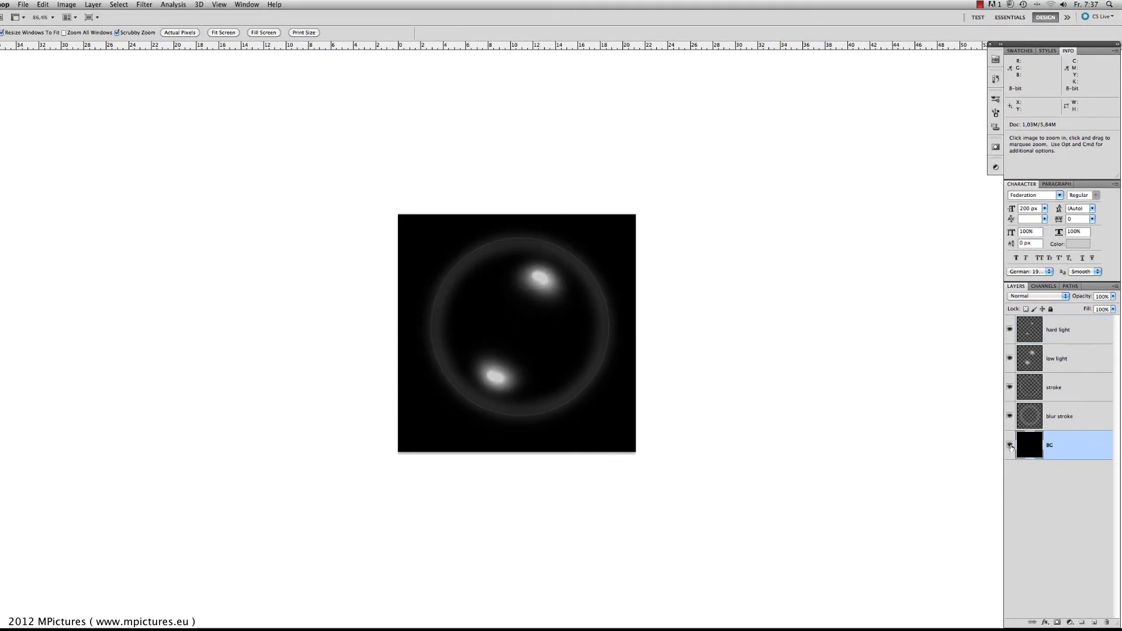
pyautogui.click(1009, 446)
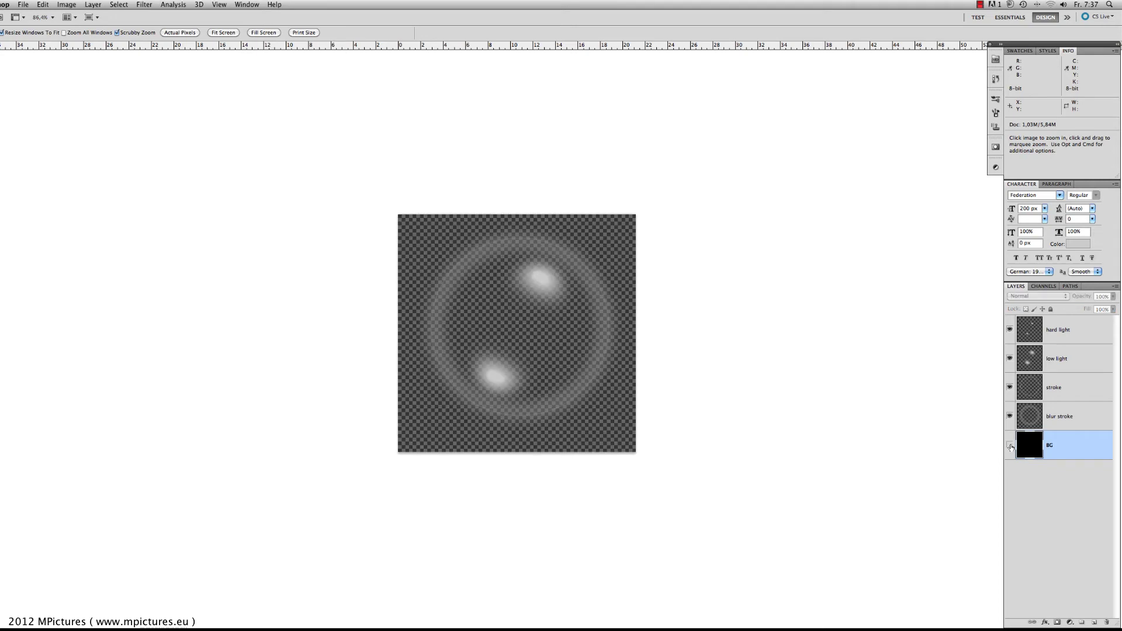
pyautogui.click(1059, 330)
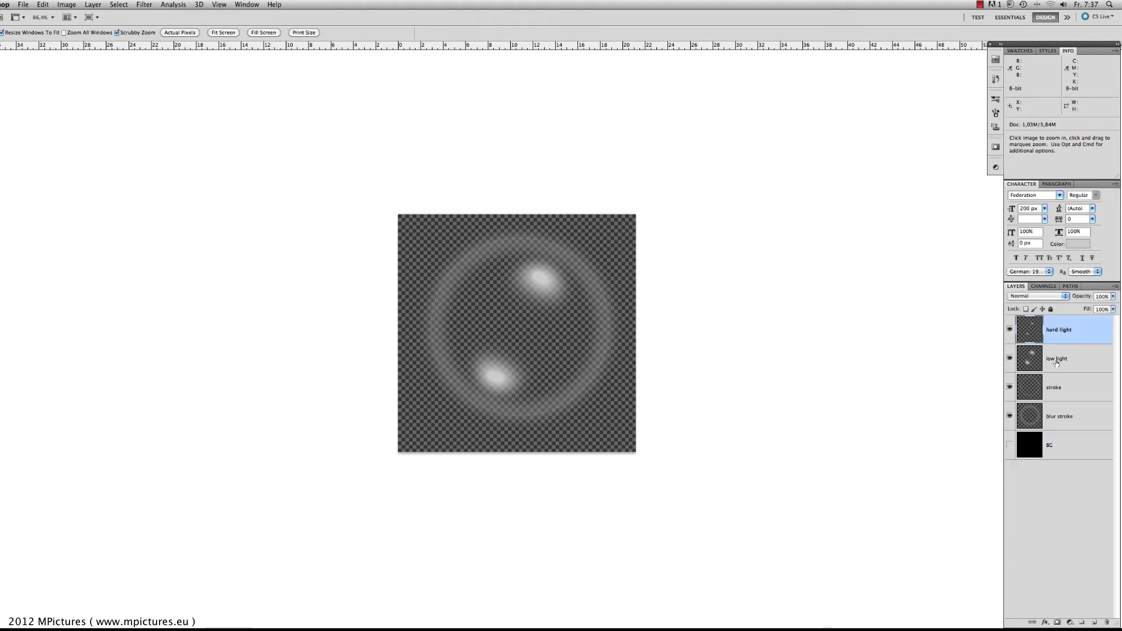
pyautogui.click(1057, 361)
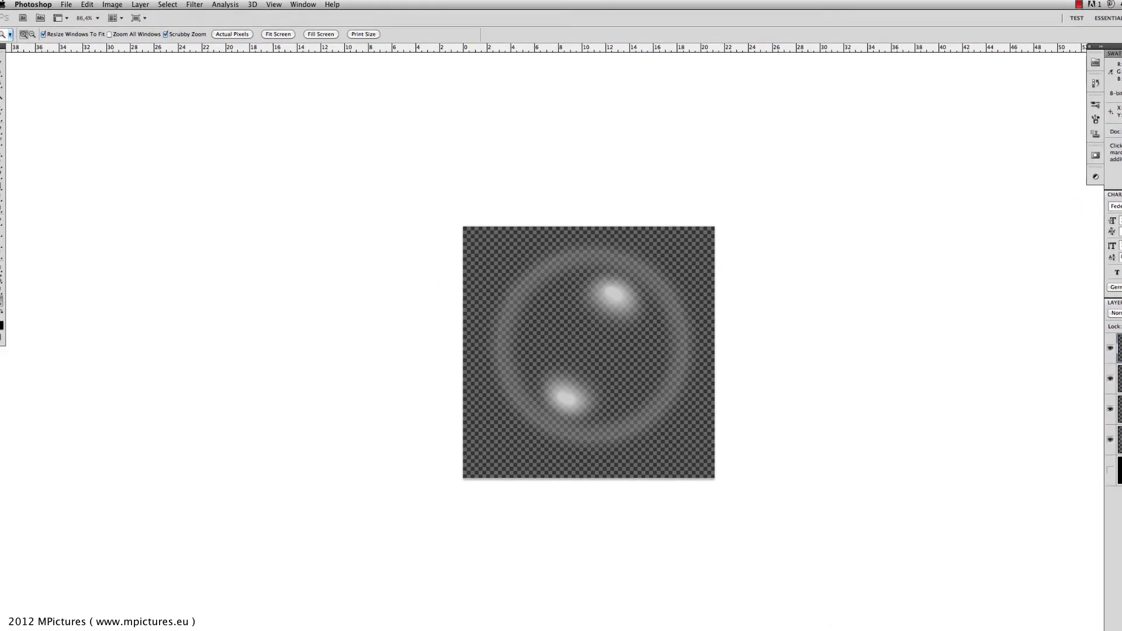
# Select the whole canvas with the Rectangular Marquee at Normal style.
pyautogui.moveTo(8, 73); pyautogui.dragTo(78, 77)
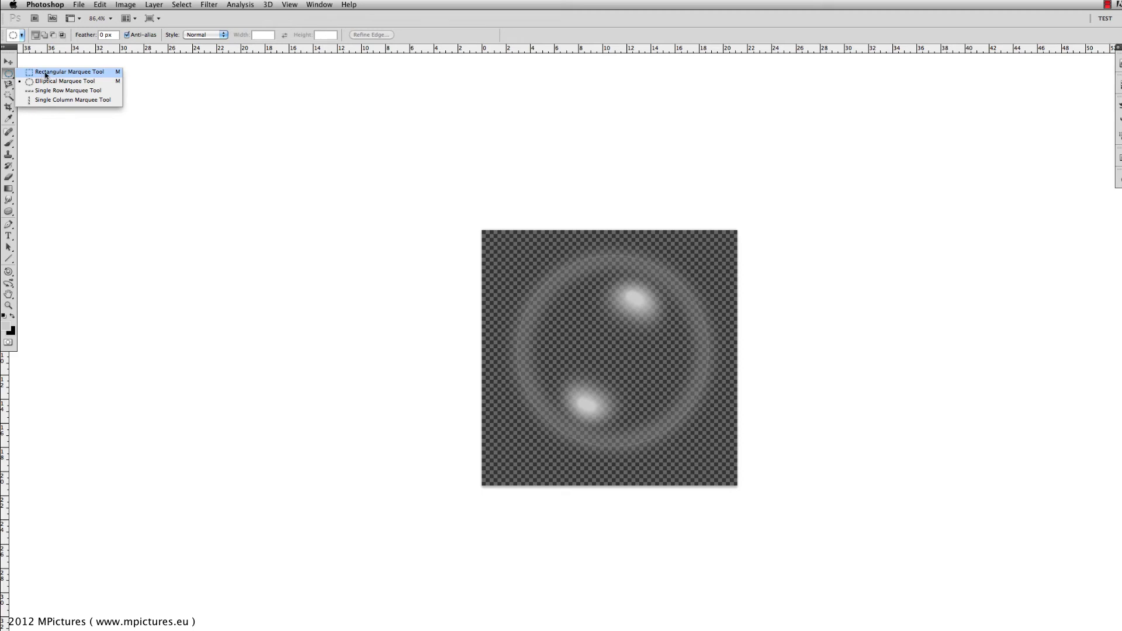
pyautogui.click(46, 73)
pyautogui.click(199, 35)
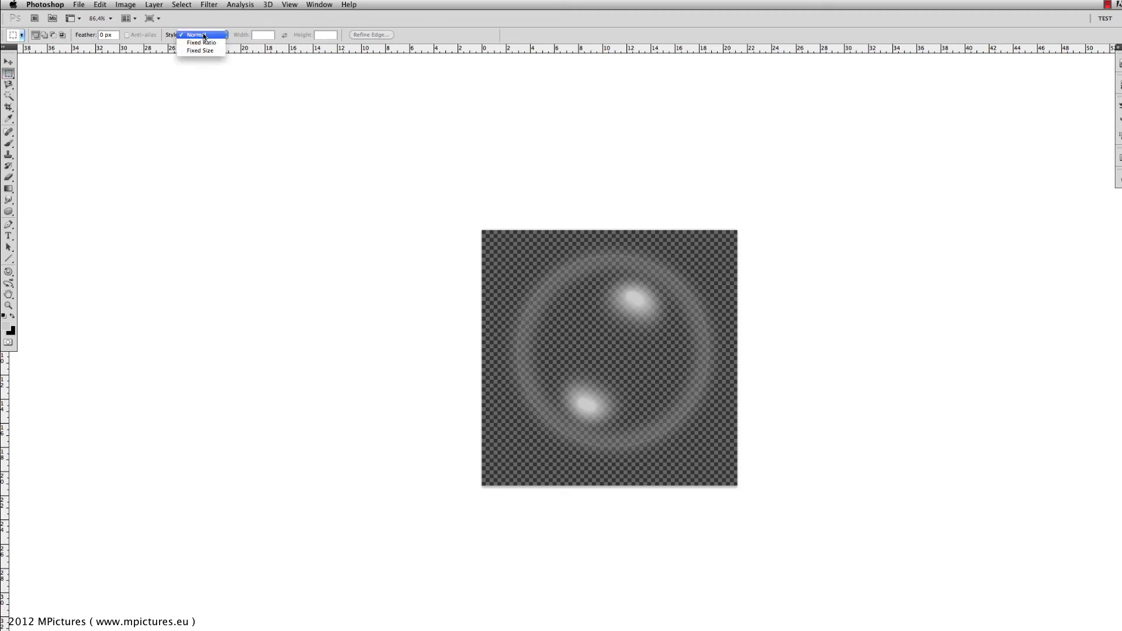
pyautogui.click(193, 35)
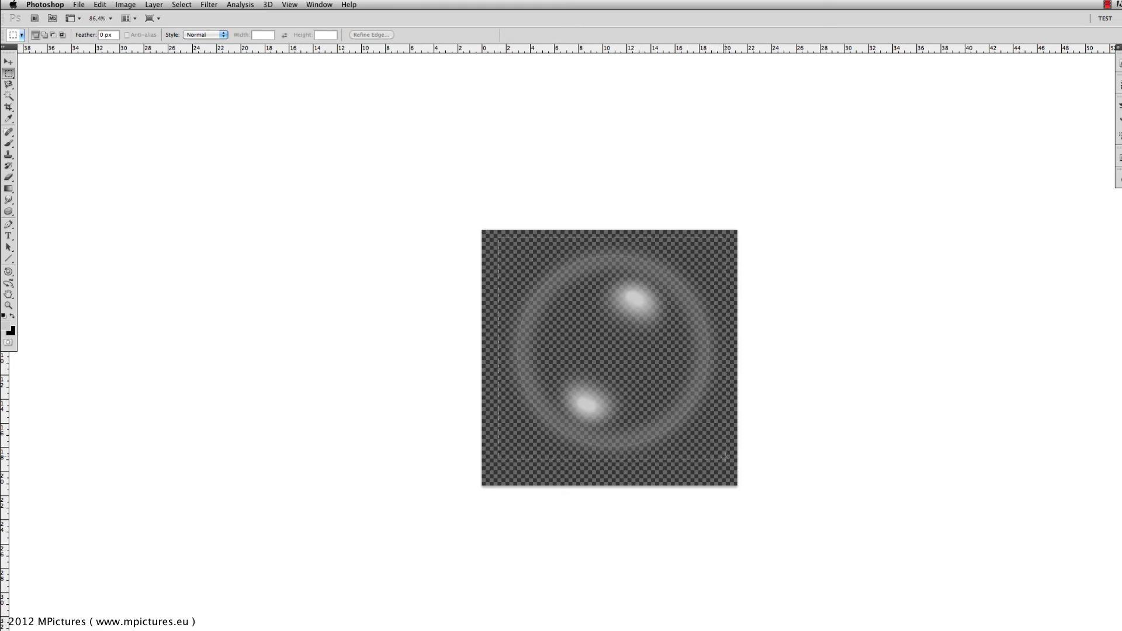
pyautogui.moveTo(727, 464); pyautogui.dragTo(730, 470)
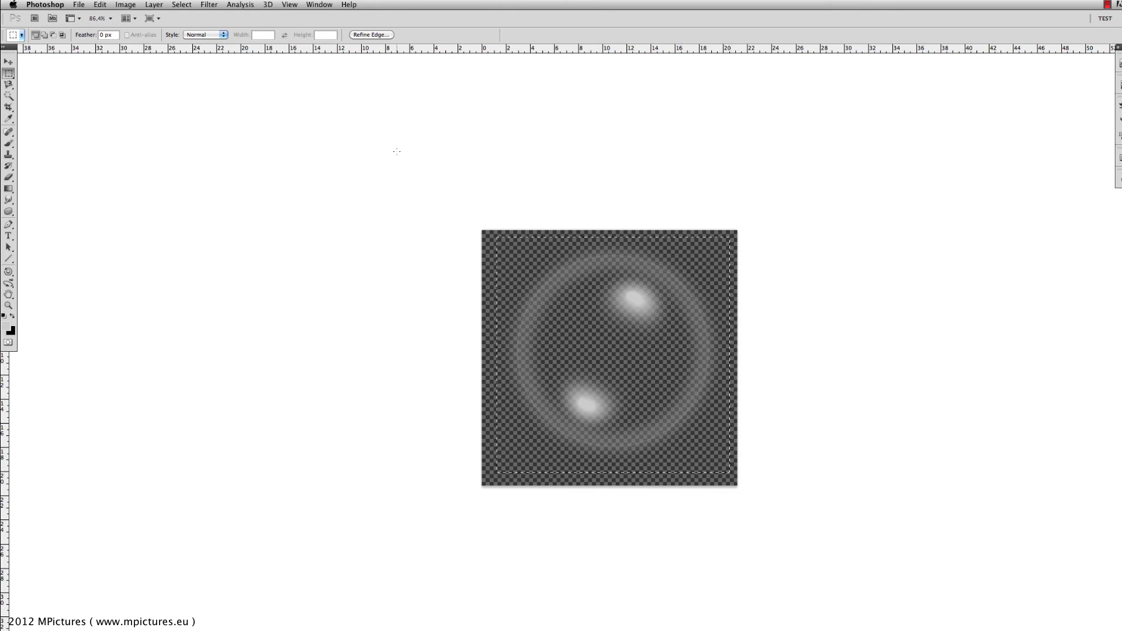
# Copy Merged the selected bubble image, then deselect.
pyautogui.click(101, 5)
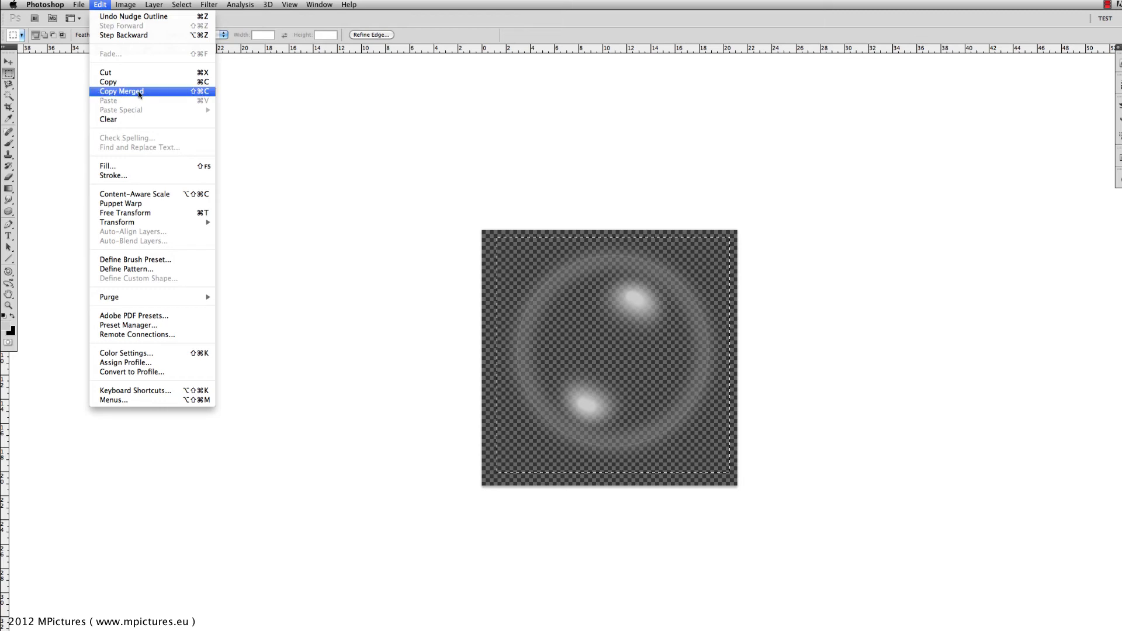
pyautogui.click(139, 91)
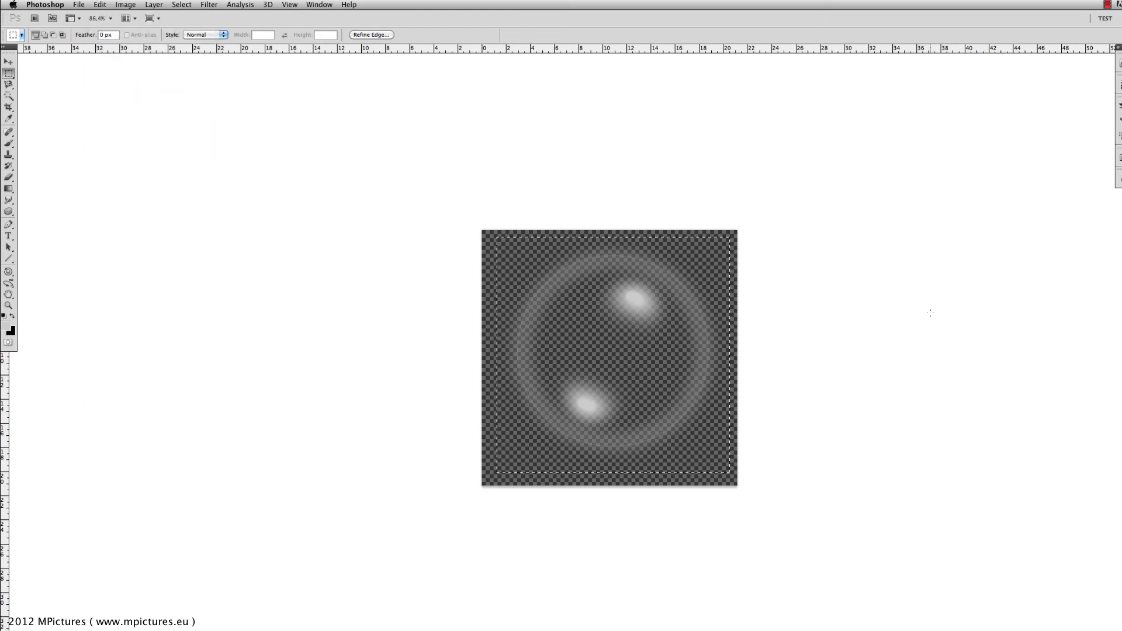
pyautogui.click(487, 232)
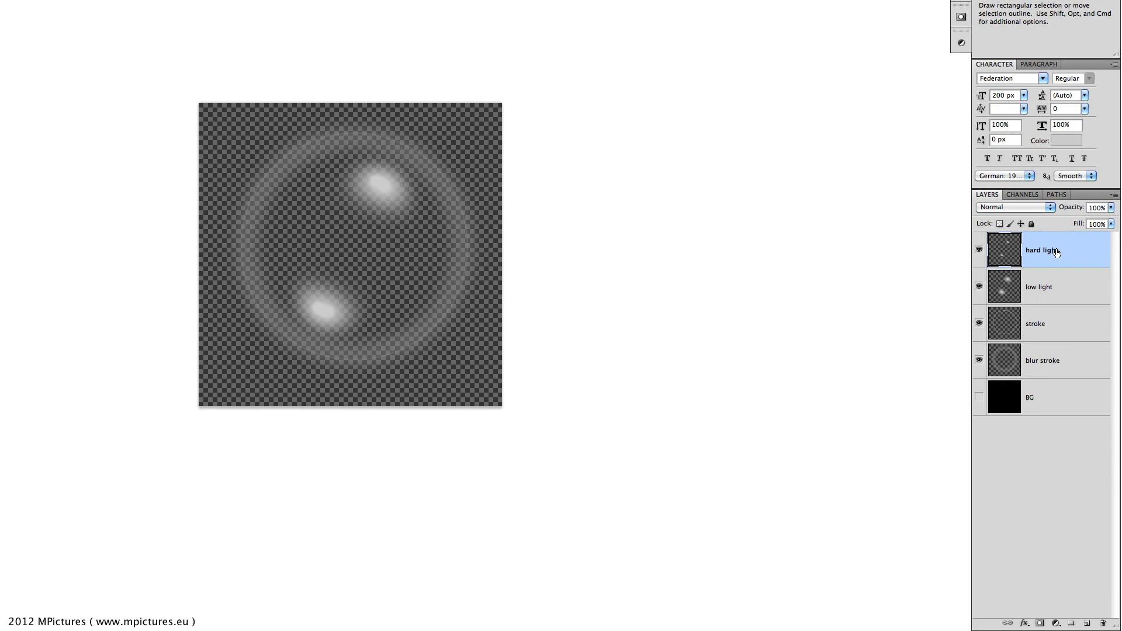
# Stamp the merged bubble into Layer 1, hide the original layers, and make Layer 1 active.
pyautogui.hotkey('ctrl', 'shift', 'alt', 'e')
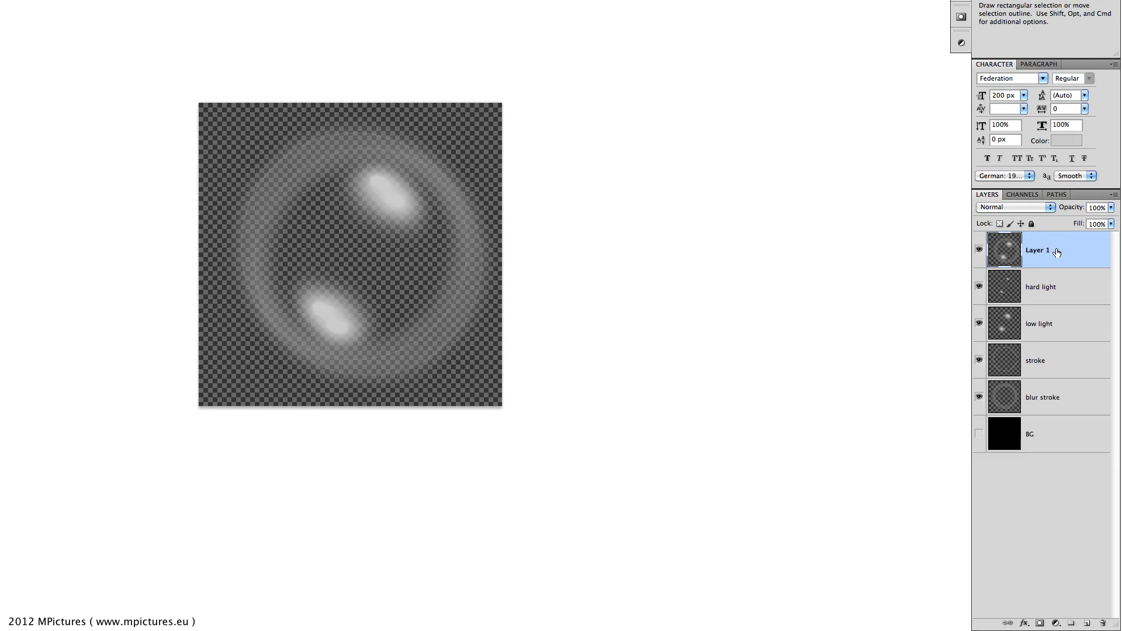
pyautogui.moveTo(980, 288); pyautogui.dragTo(987, 403)
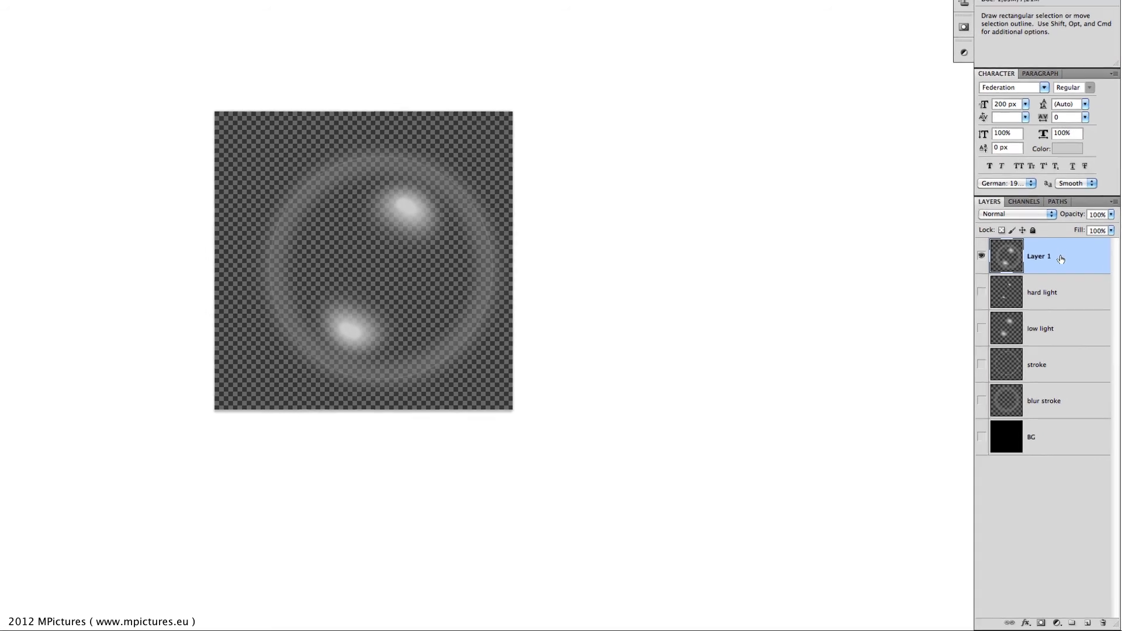
pyautogui.press('v')
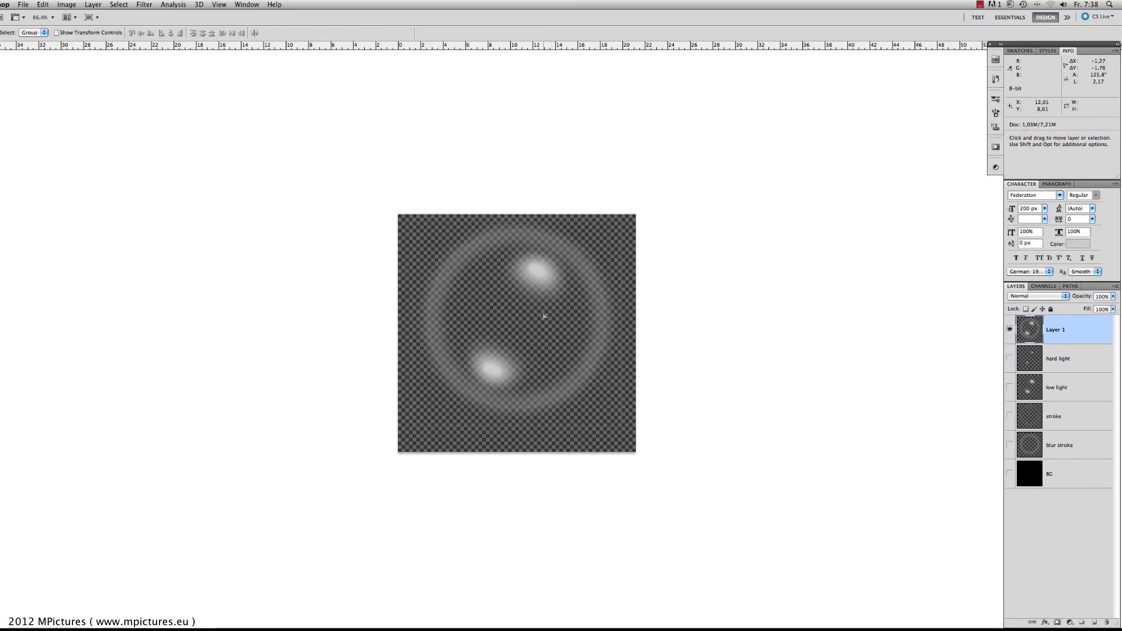
pyautogui.moveTo(544, 316); pyautogui.dragTo(547, 320)
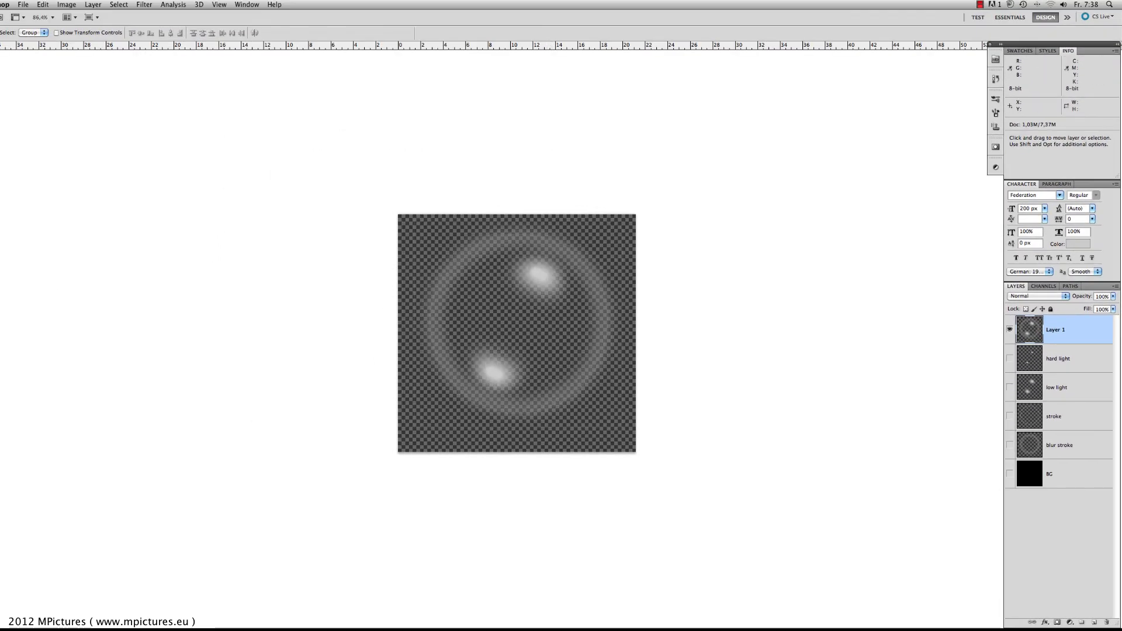
pyautogui.click(1059, 359)
pyautogui.click(1062, 333)
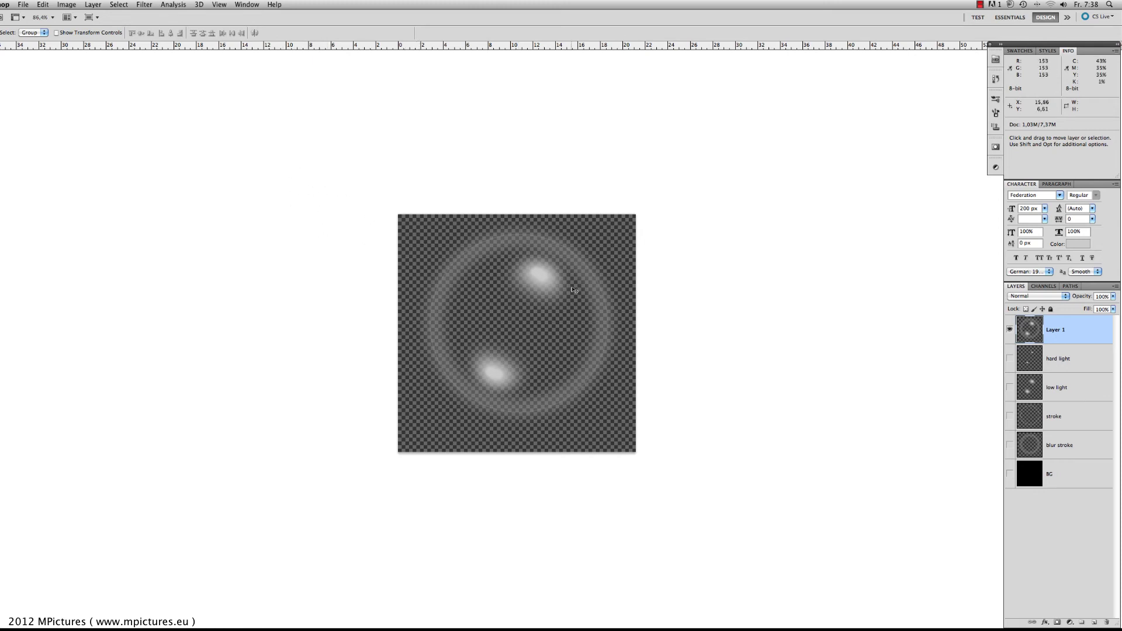
pyautogui.click(1067, 357)
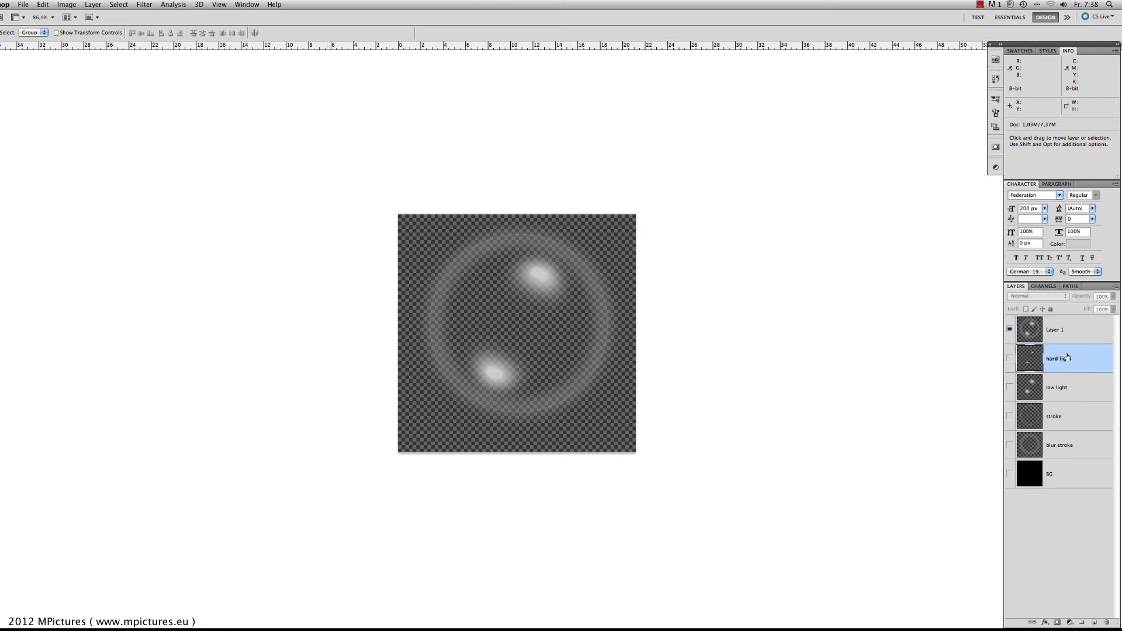
pyautogui.click(1063, 334)
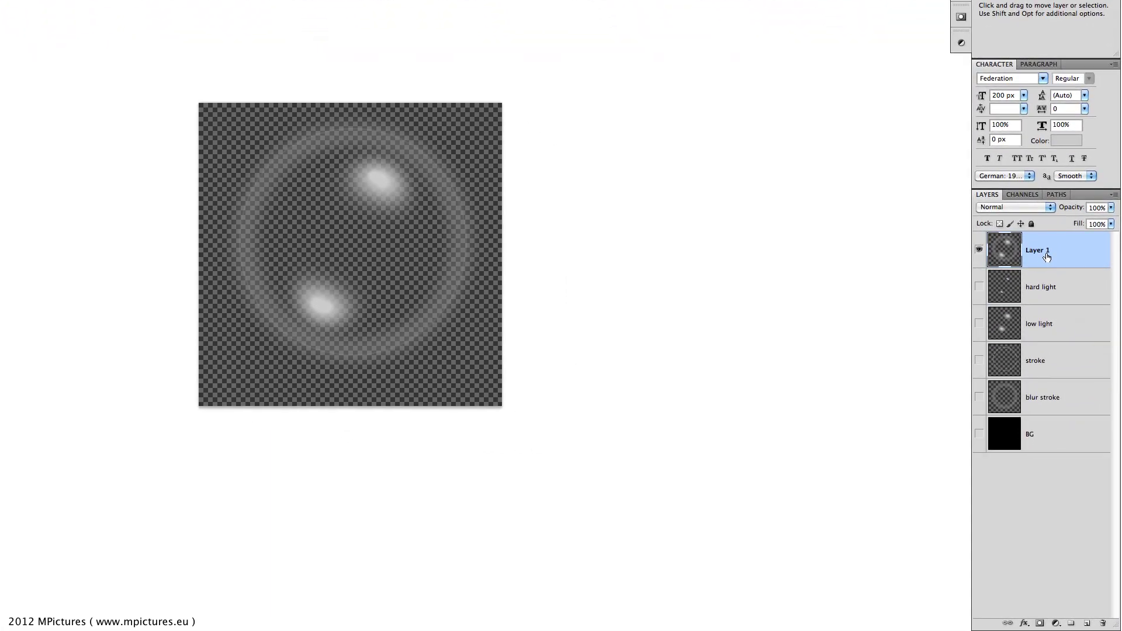
# Invert Layer 1 with Ctrl+I and rename it 'soap blub'.
pyautogui.hotkey('ctrl', 'i')
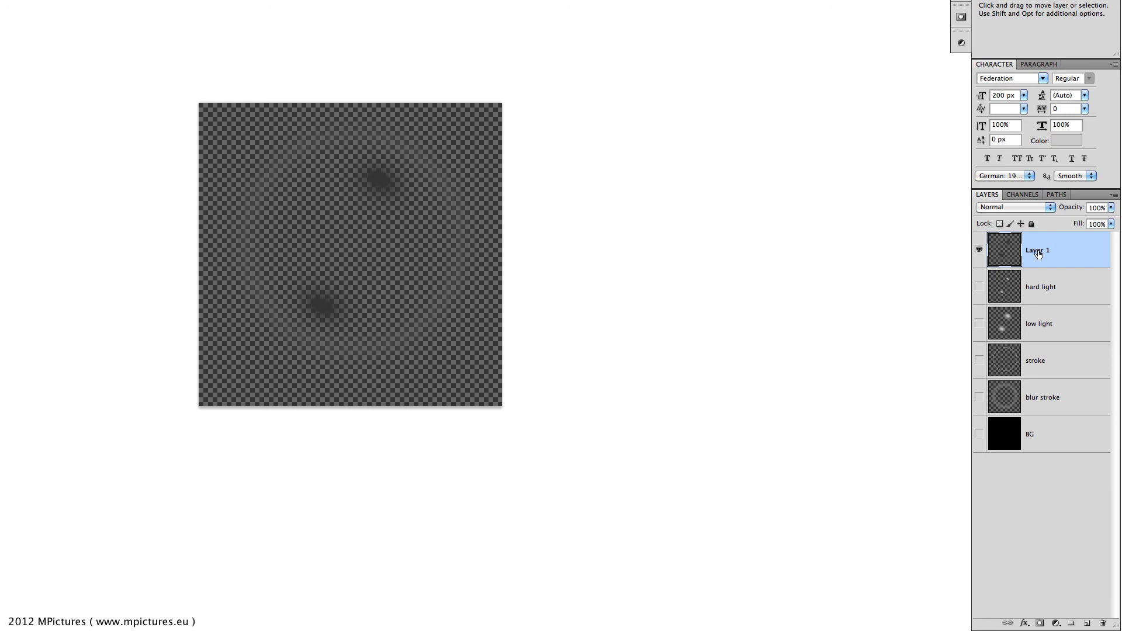
pyautogui.doubleClick(1039, 253)
pyautogui.write('soap blub')
pyautogui.click(1046, 287)
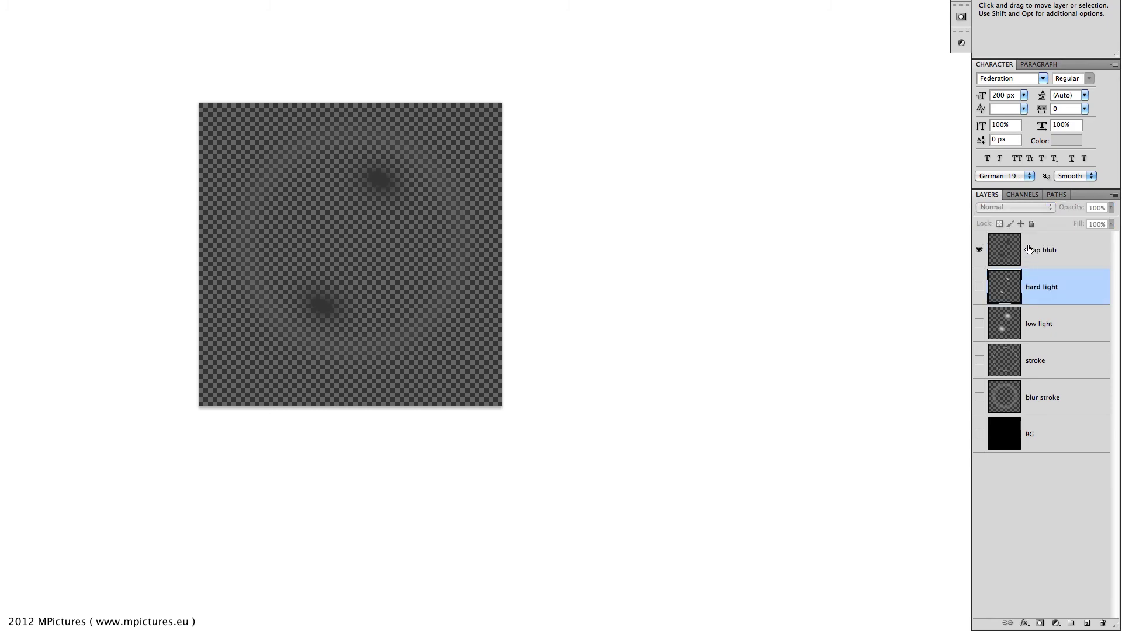
pyautogui.click(1004, 250)
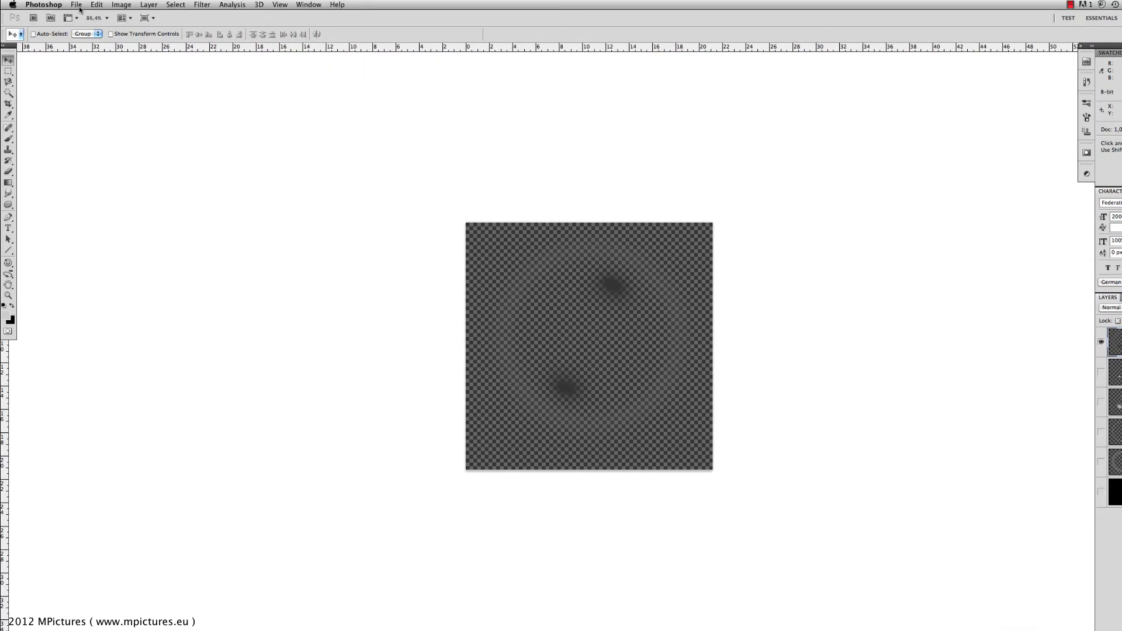
# Save the inverted bubble as brush preset 'Soap blub' and start a new document.
pyautogui.click(97, 5)
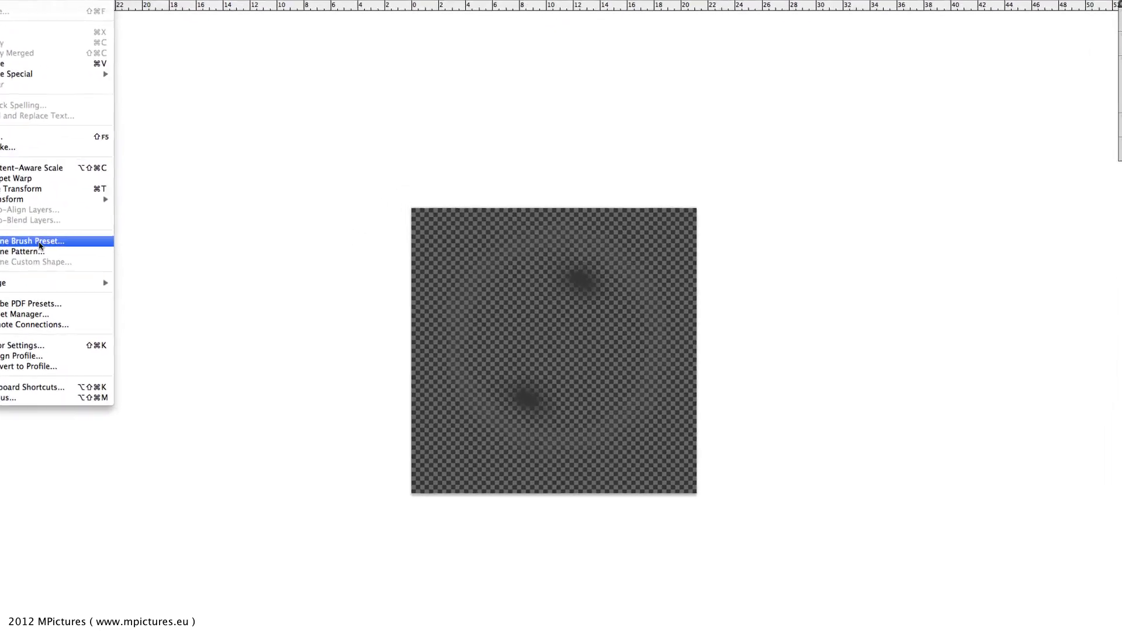
pyautogui.click(140, 252)
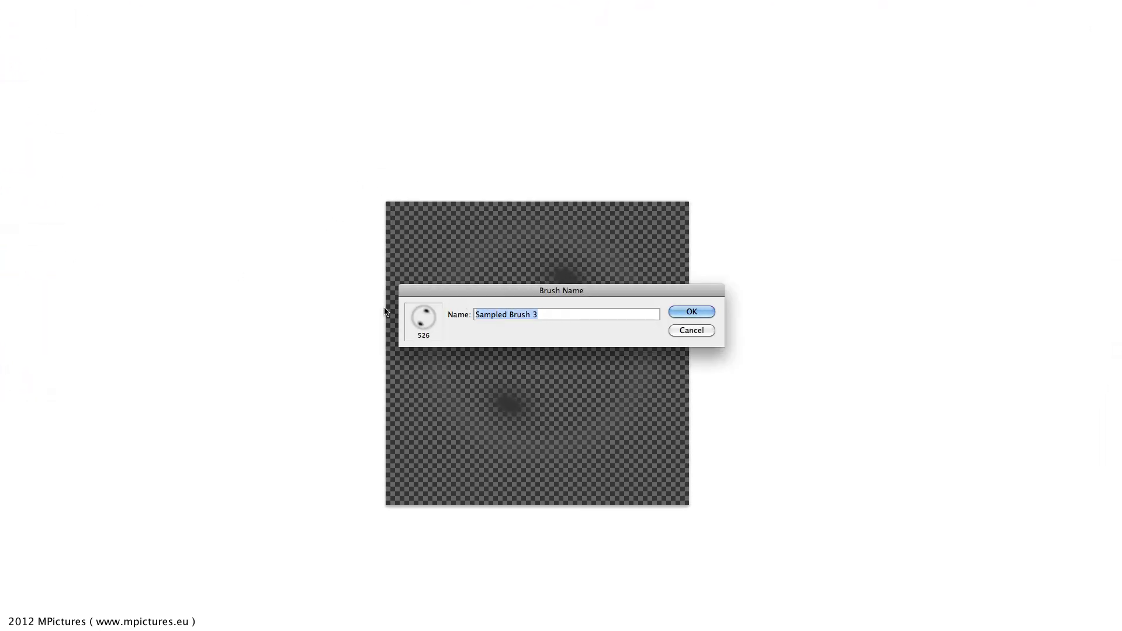
pyautogui.press('BackSpace')
pyautogui.write('Soap bl')
pyautogui.write('ub')
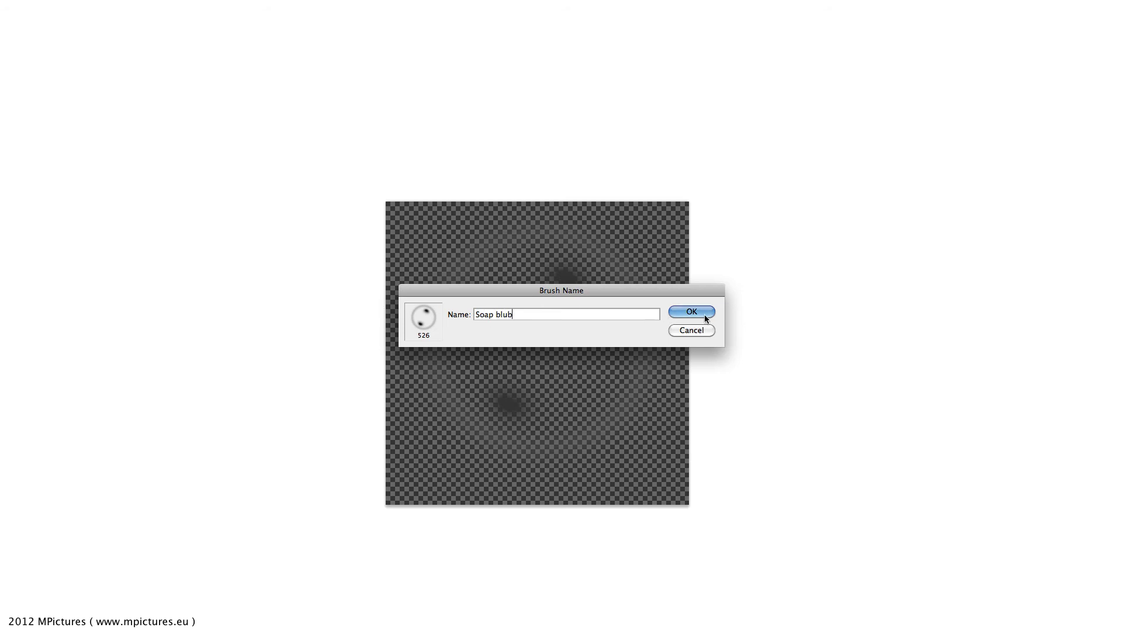
pyautogui.click(703, 313)
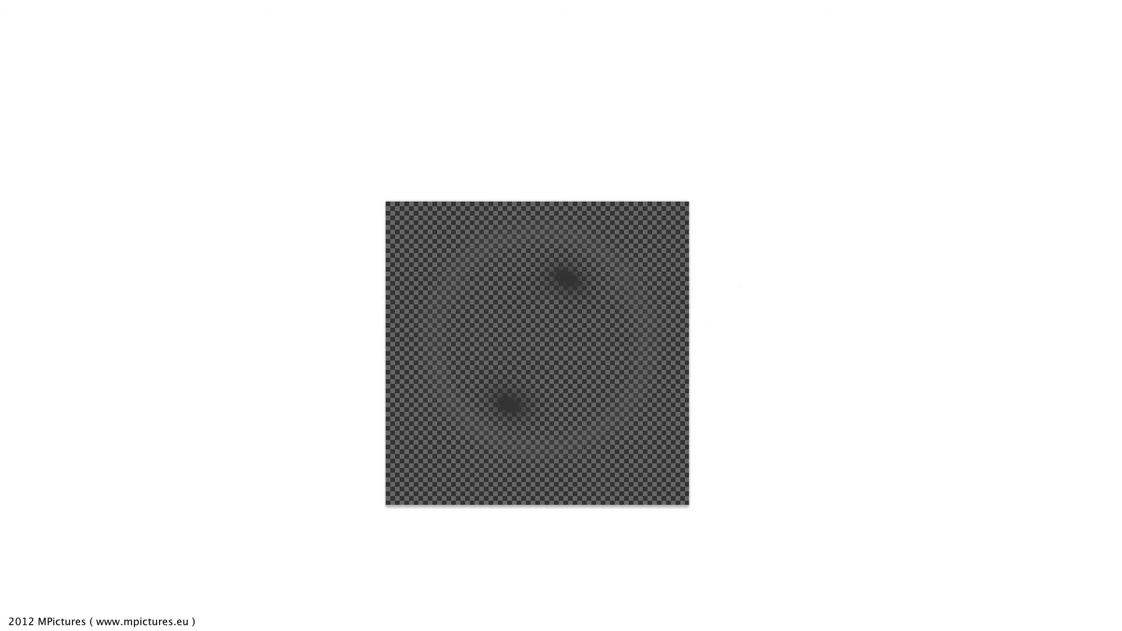
pyautogui.click(50, 187)
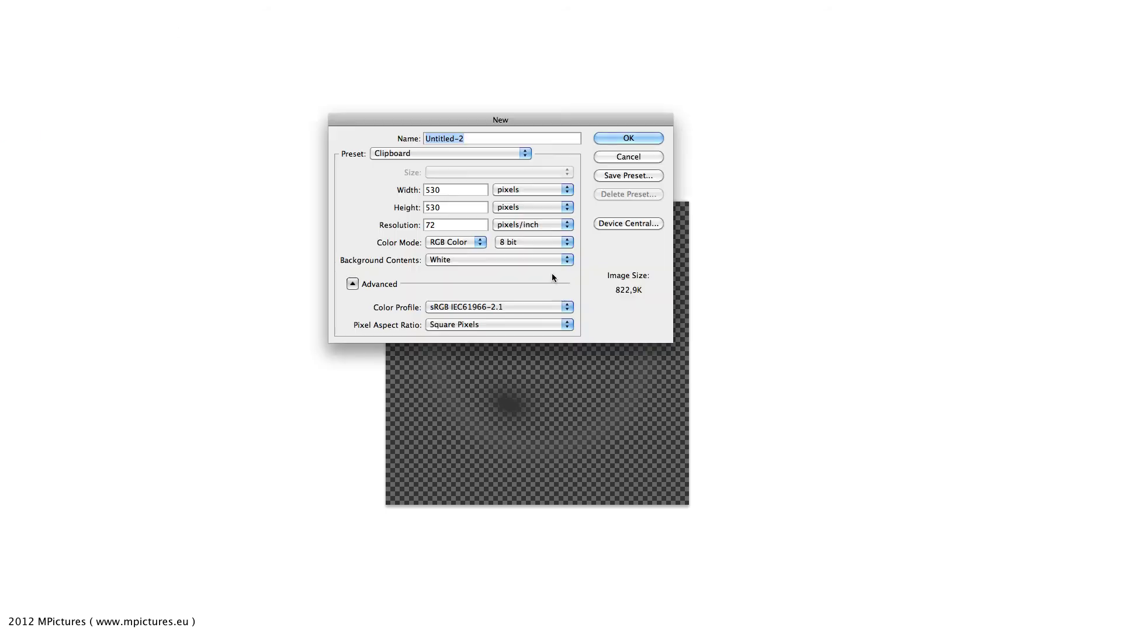
# Create a new Film & Video document at DVCPRO HD 1080p/29.97 size, accepting the aspect ratio notice.
pyautogui.click(474, 154)
pyautogui.click(424, 247)
pyautogui.click(421, 154)
pyautogui.click(419, 241)
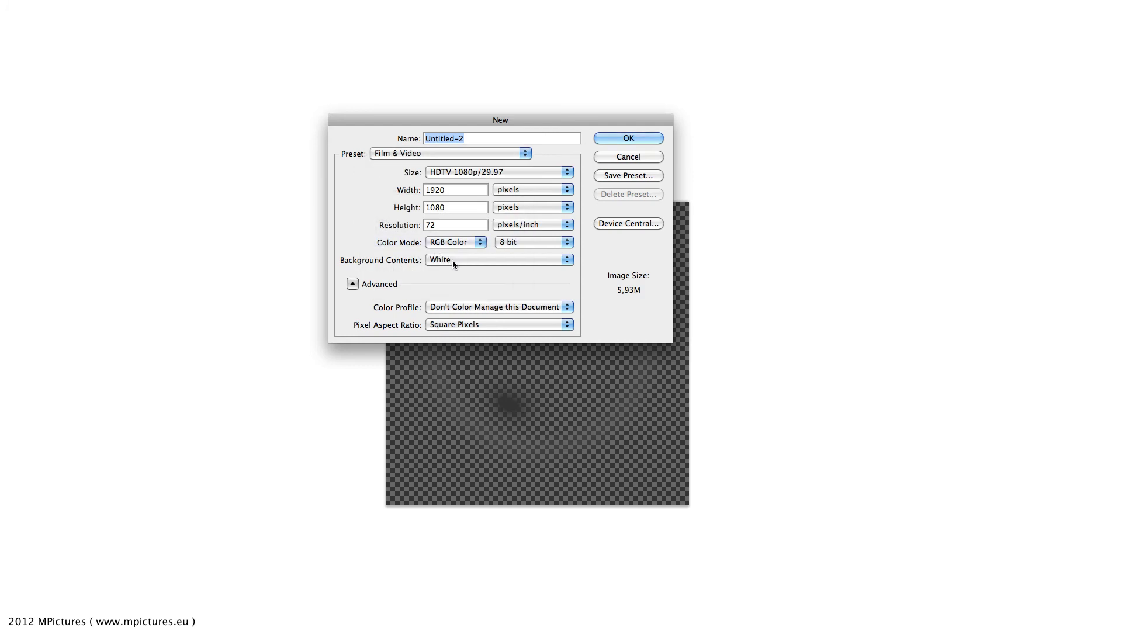
pyautogui.click(504, 169)
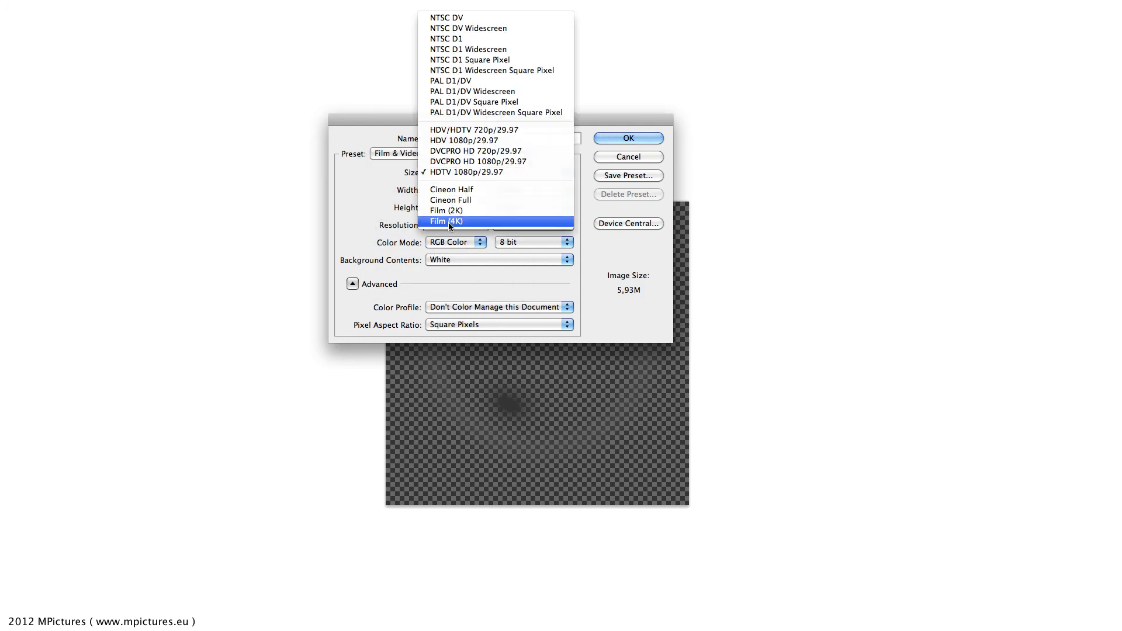
pyautogui.click(478, 161)
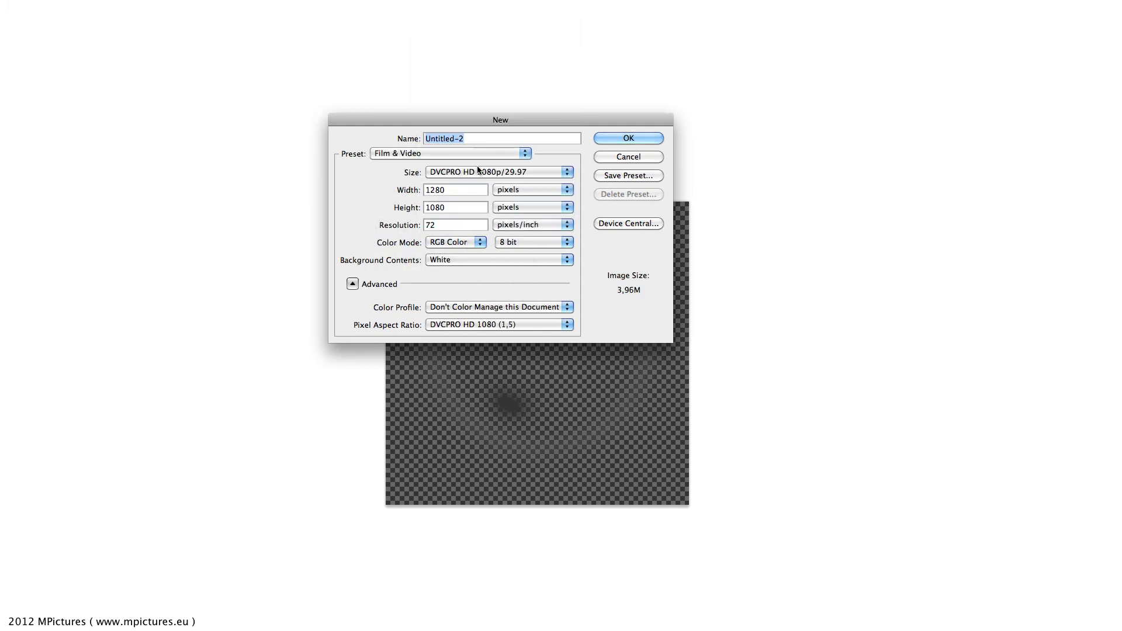
pyautogui.click(606, 140)
pyautogui.click(656, 208)
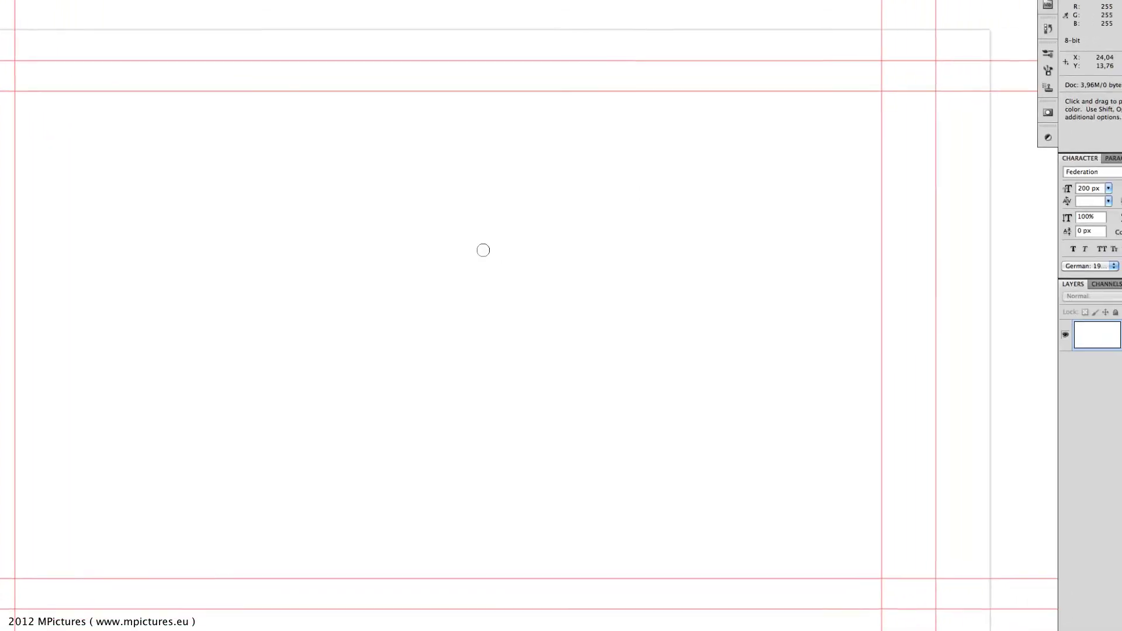
# Select the 526 px soap bubble brush, undo a test stamp, and pick a new foreground colour.
pyautogui.rightClick(483, 250)
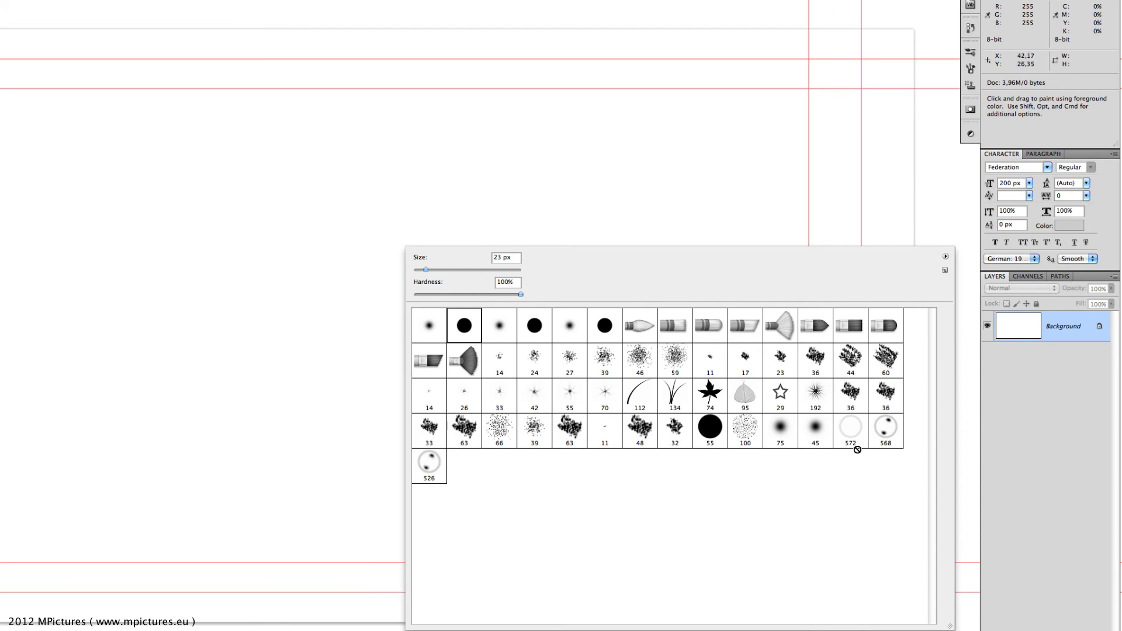
pyautogui.click(430, 474)
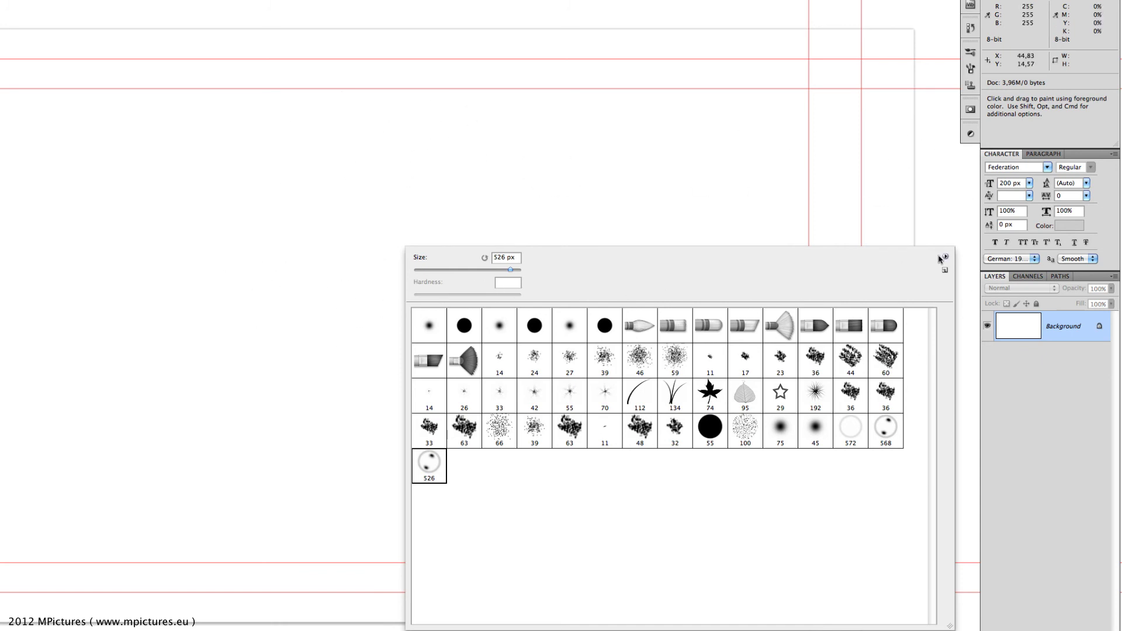
pyautogui.press('Return')
pyautogui.click(373, 277)
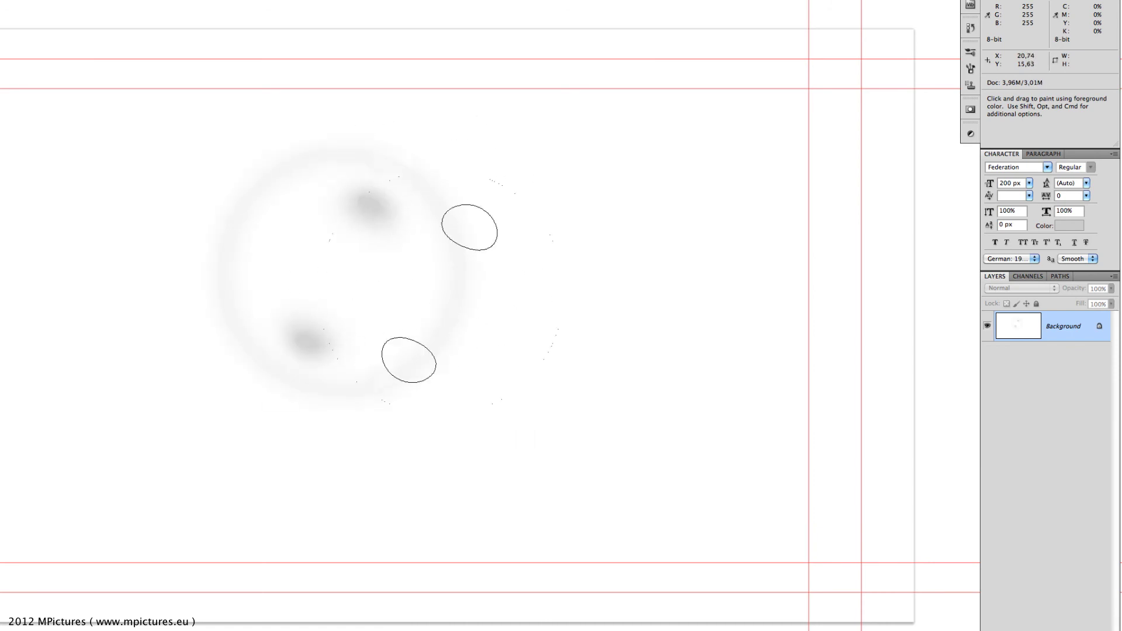
pyautogui.hotkey('ctrl', 'z')
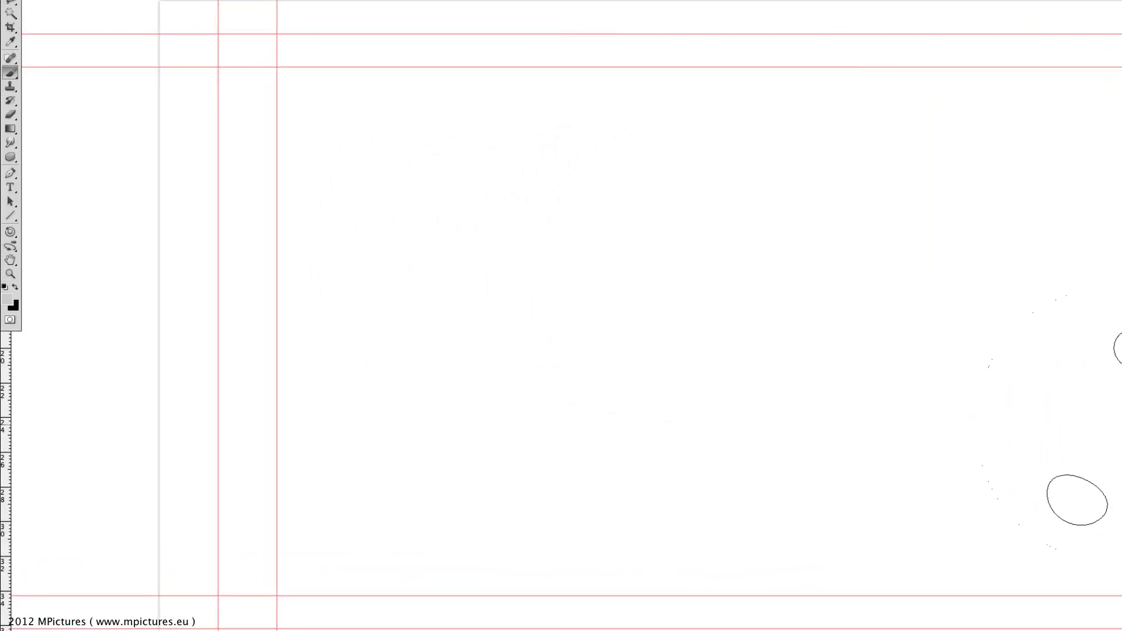
pyautogui.click(7, 303)
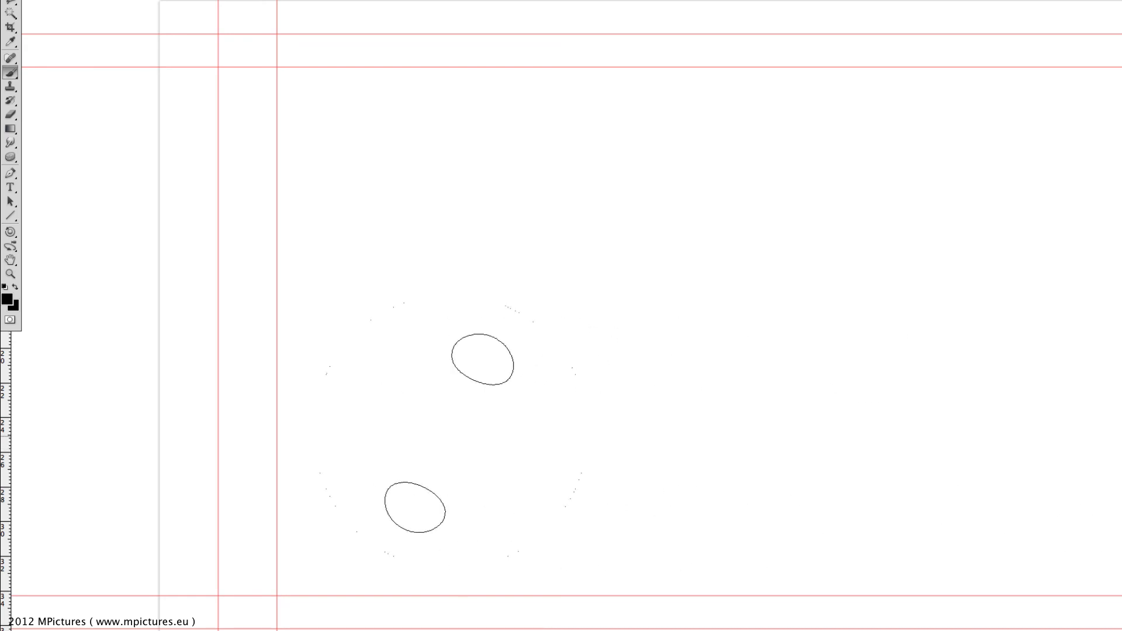
pyautogui.click(7, 301)
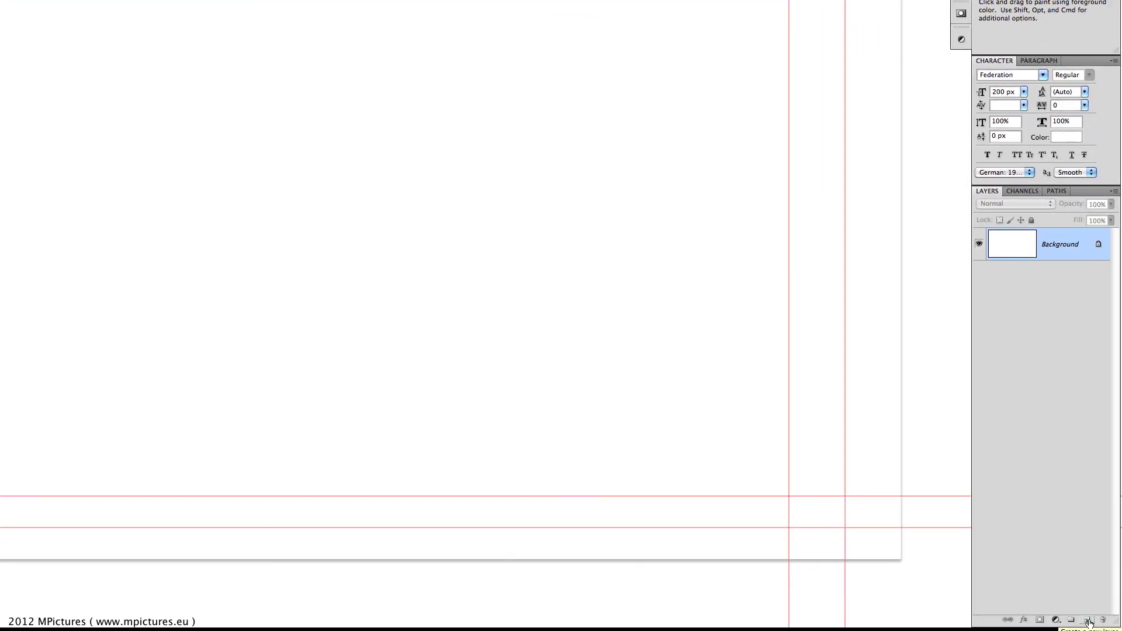
# Make the Background an editable Layer 0 filled black, undo test bubbles, and show the Brush panel.
pyautogui.doubleClick(1026, 252)
pyautogui.press('Return')
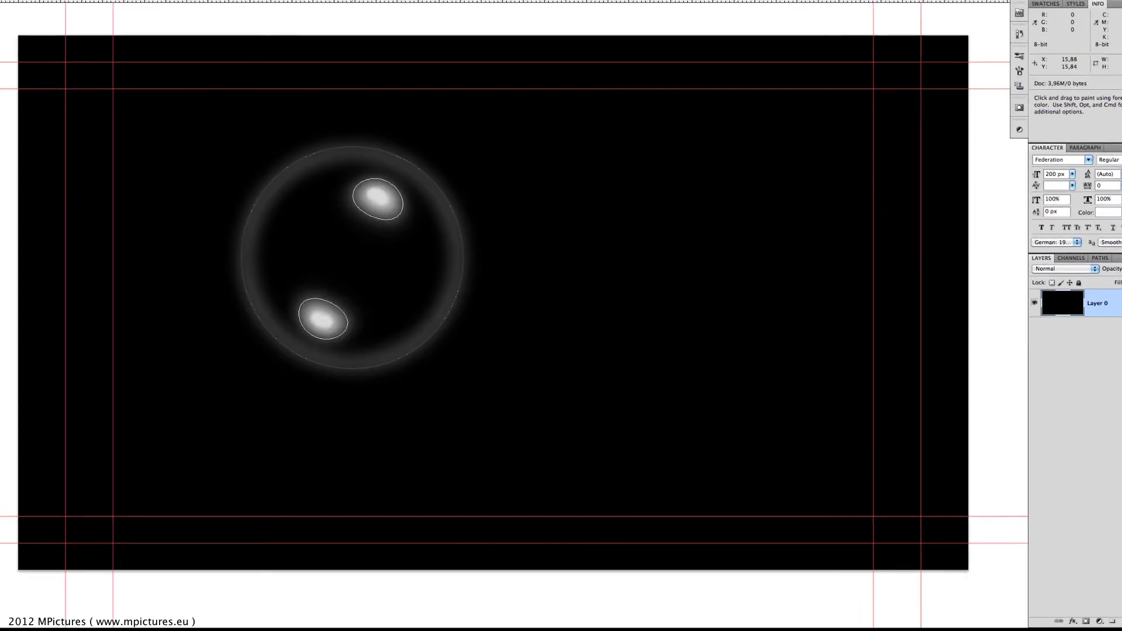
pyautogui.click(660, 295)
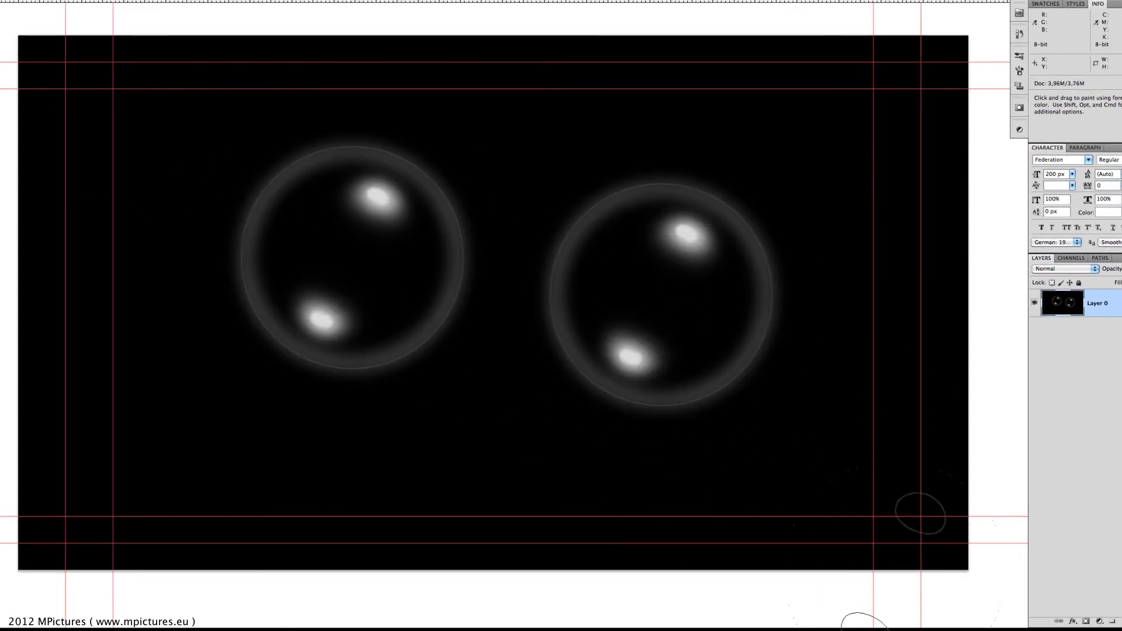
pyautogui.hotkey('ctrl', 'alt', 'z')
pyautogui.hotkey('ctrl', 'alt', 'z')
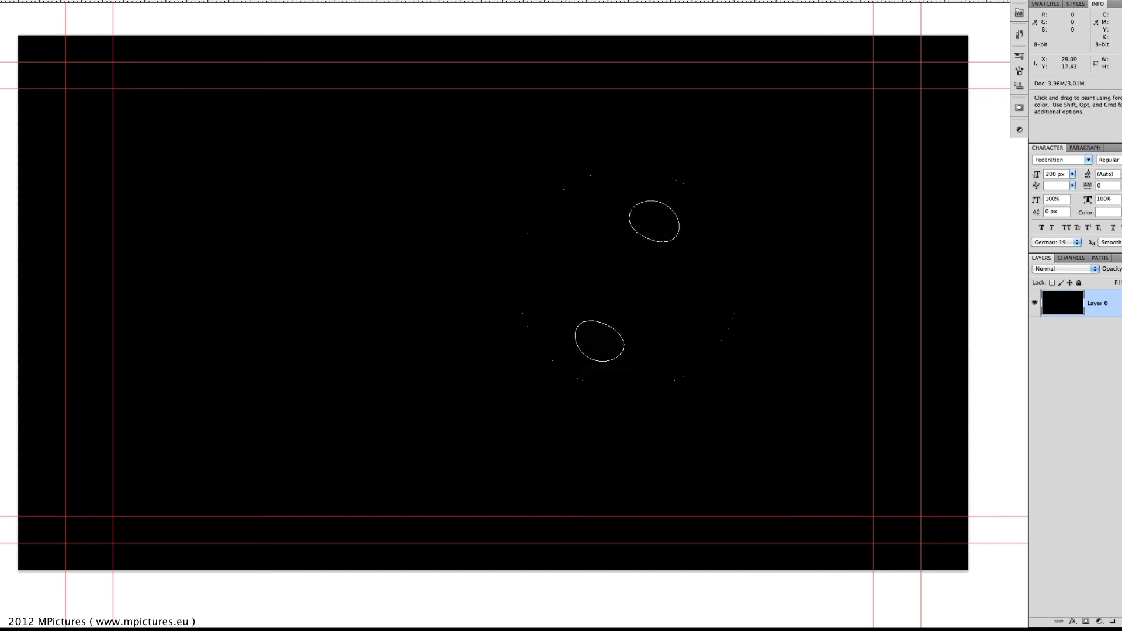
pyautogui.click(1019, 70)
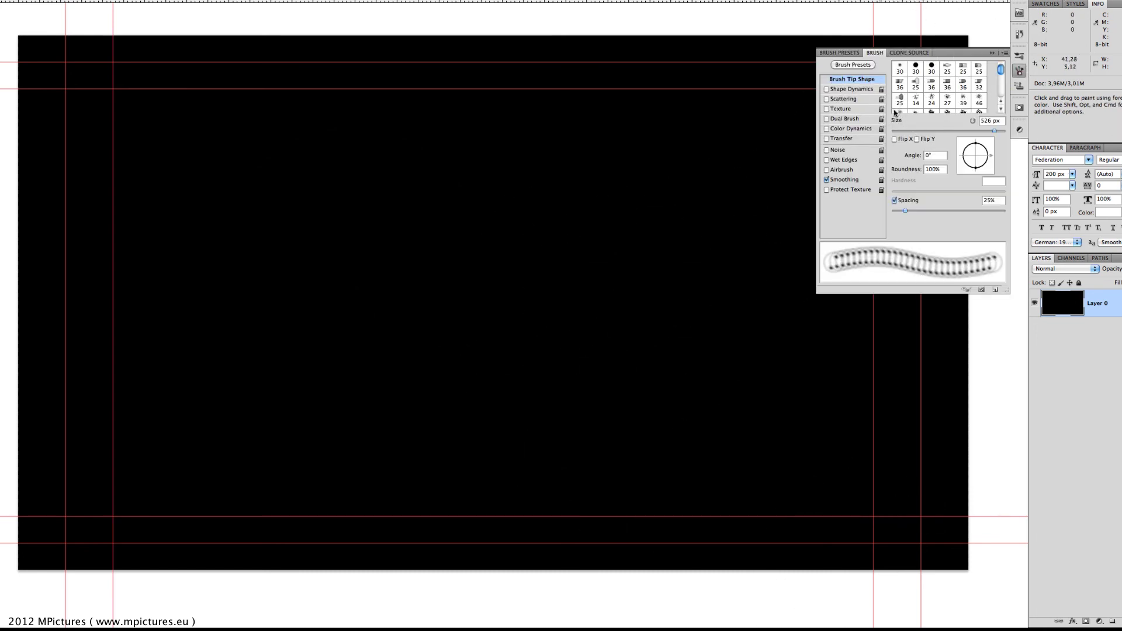
# Enable Shape Dynamics with 100% size jitter and adjust the minimum diameter.
pyautogui.click(827, 89)
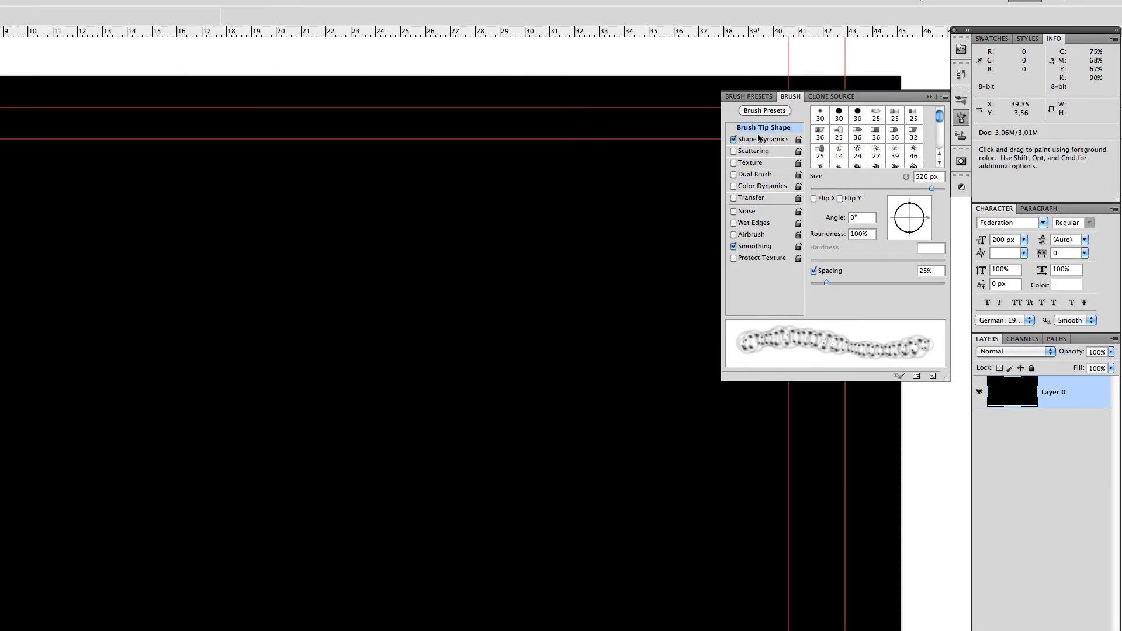
pyautogui.click(759, 139)
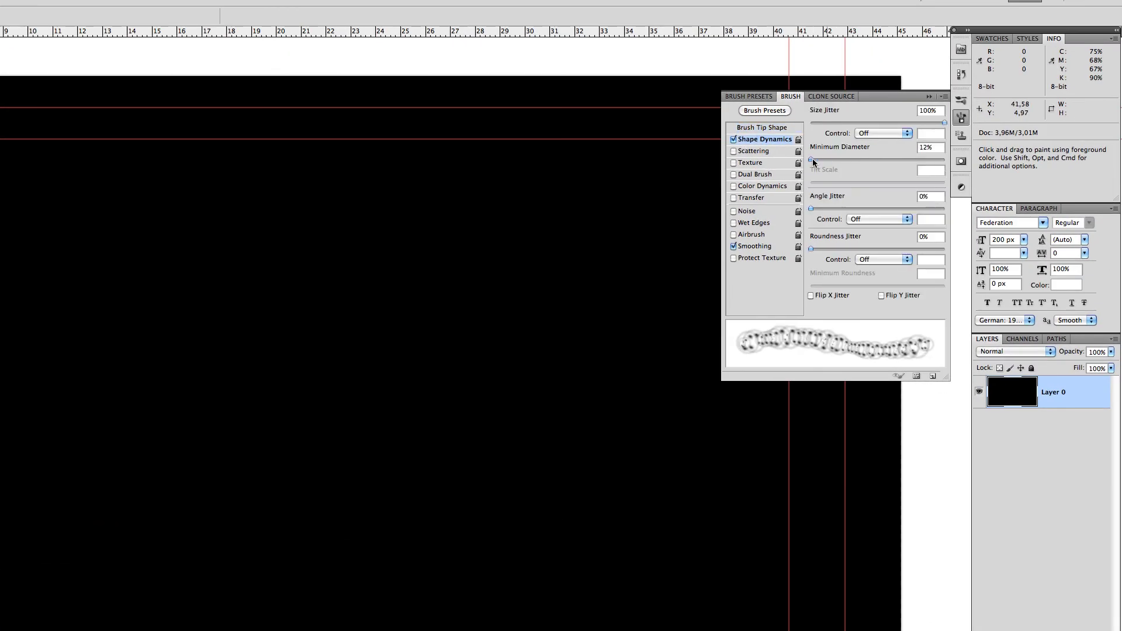
pyautogui.moveTo(813, 159)
pyautogui.mouseDown()
pyautogui.moveTo(892, 159)
pyautogui.moveTo(811, 159)
pyautogui.mouseUp()
# Enable Scattering with 1000% scatter and a count of 1.
pyautogui.click(748, 151)
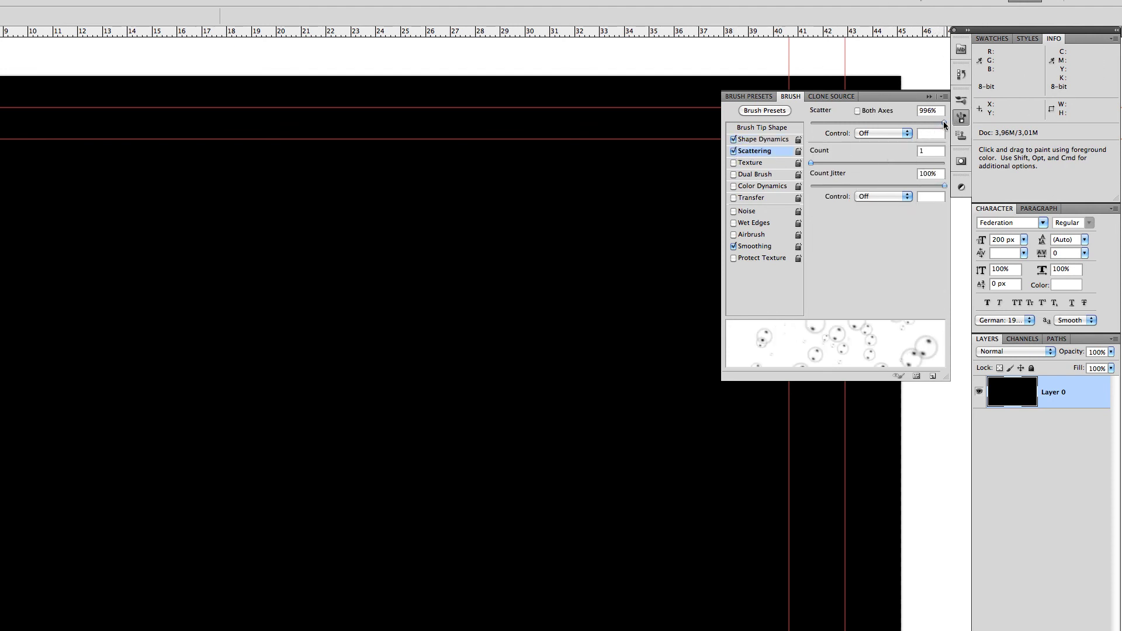
pyautogui.moveTo(943, 122)
pyautogui.mouseDown()
pyautogui.moveTo(895, 120)
pyautogui.moveTo(952, 121)
pyautogui.mouseUp()
pyautogui.moveTo(810, 163)
pyautogui.mouseDown()
pyautogui.moveTo(833, 164)
pyautogui.moveTo(811, 163)
pyautogui.mouseUp()
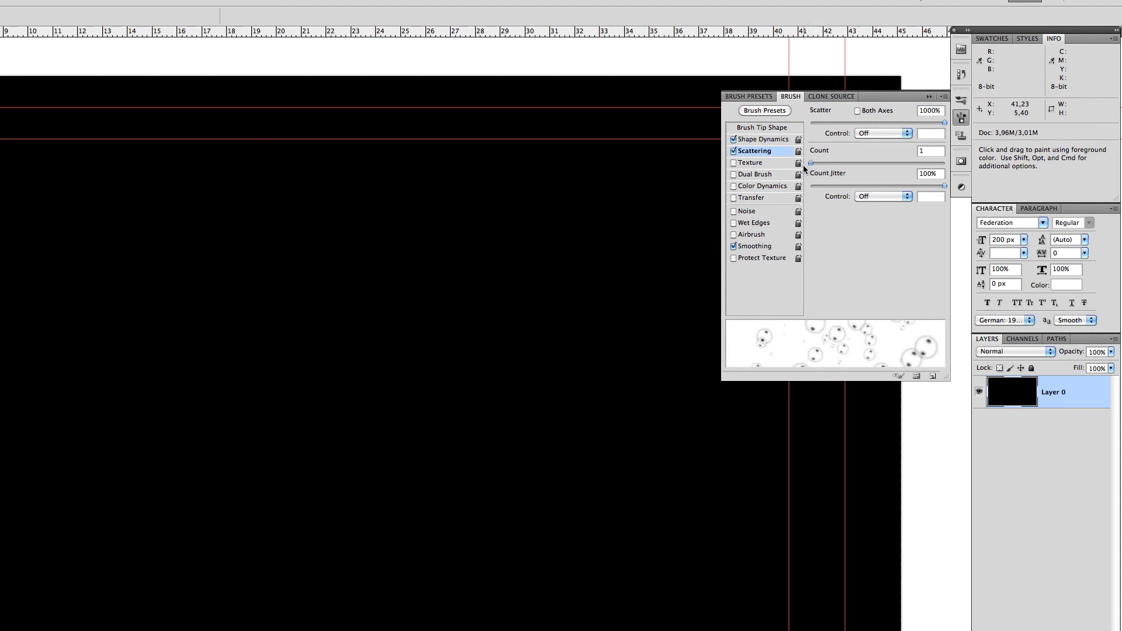